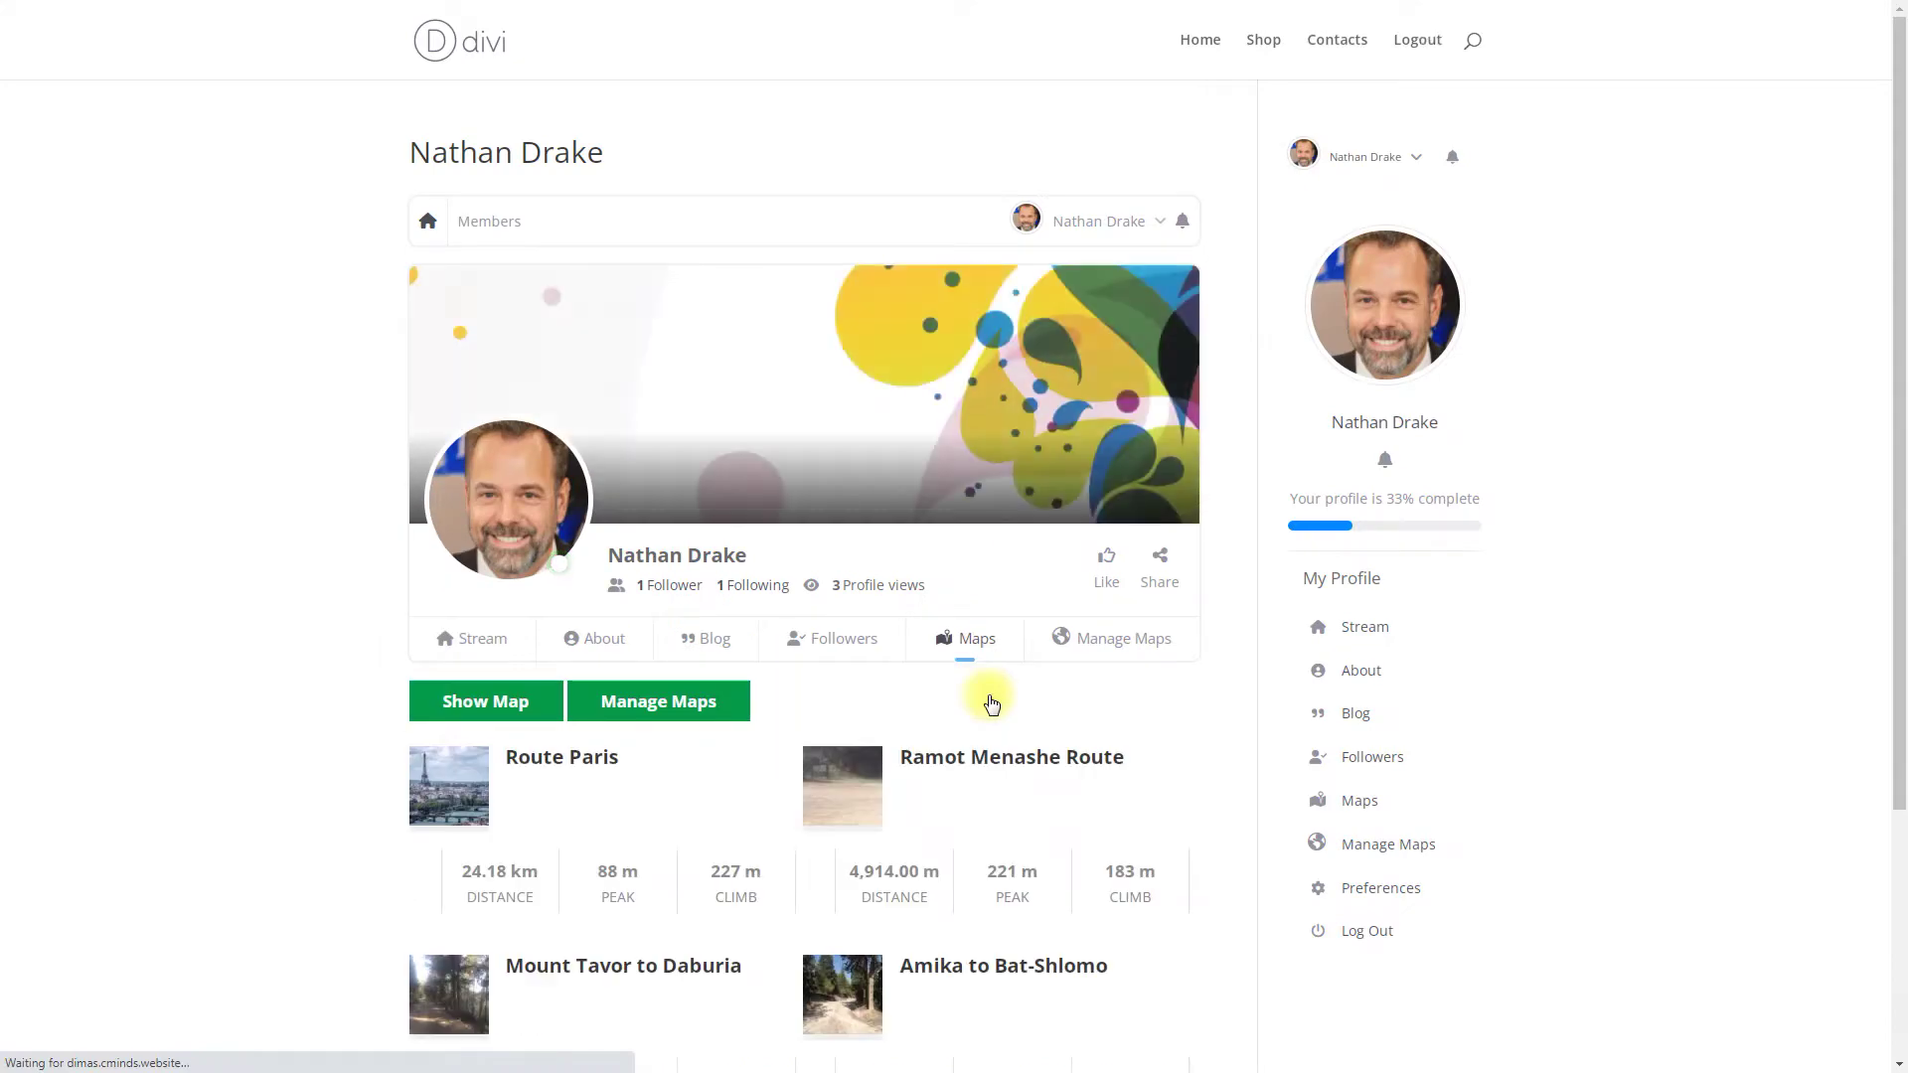
Show all your routes on the profile map and open the Route Paris details page.
{"action": "scroll", "coordinate": [992, 703], "scroll_direction": "down", "scroll_amount": 3}
{"action": "left_click", "coordinate": [527, 372]}
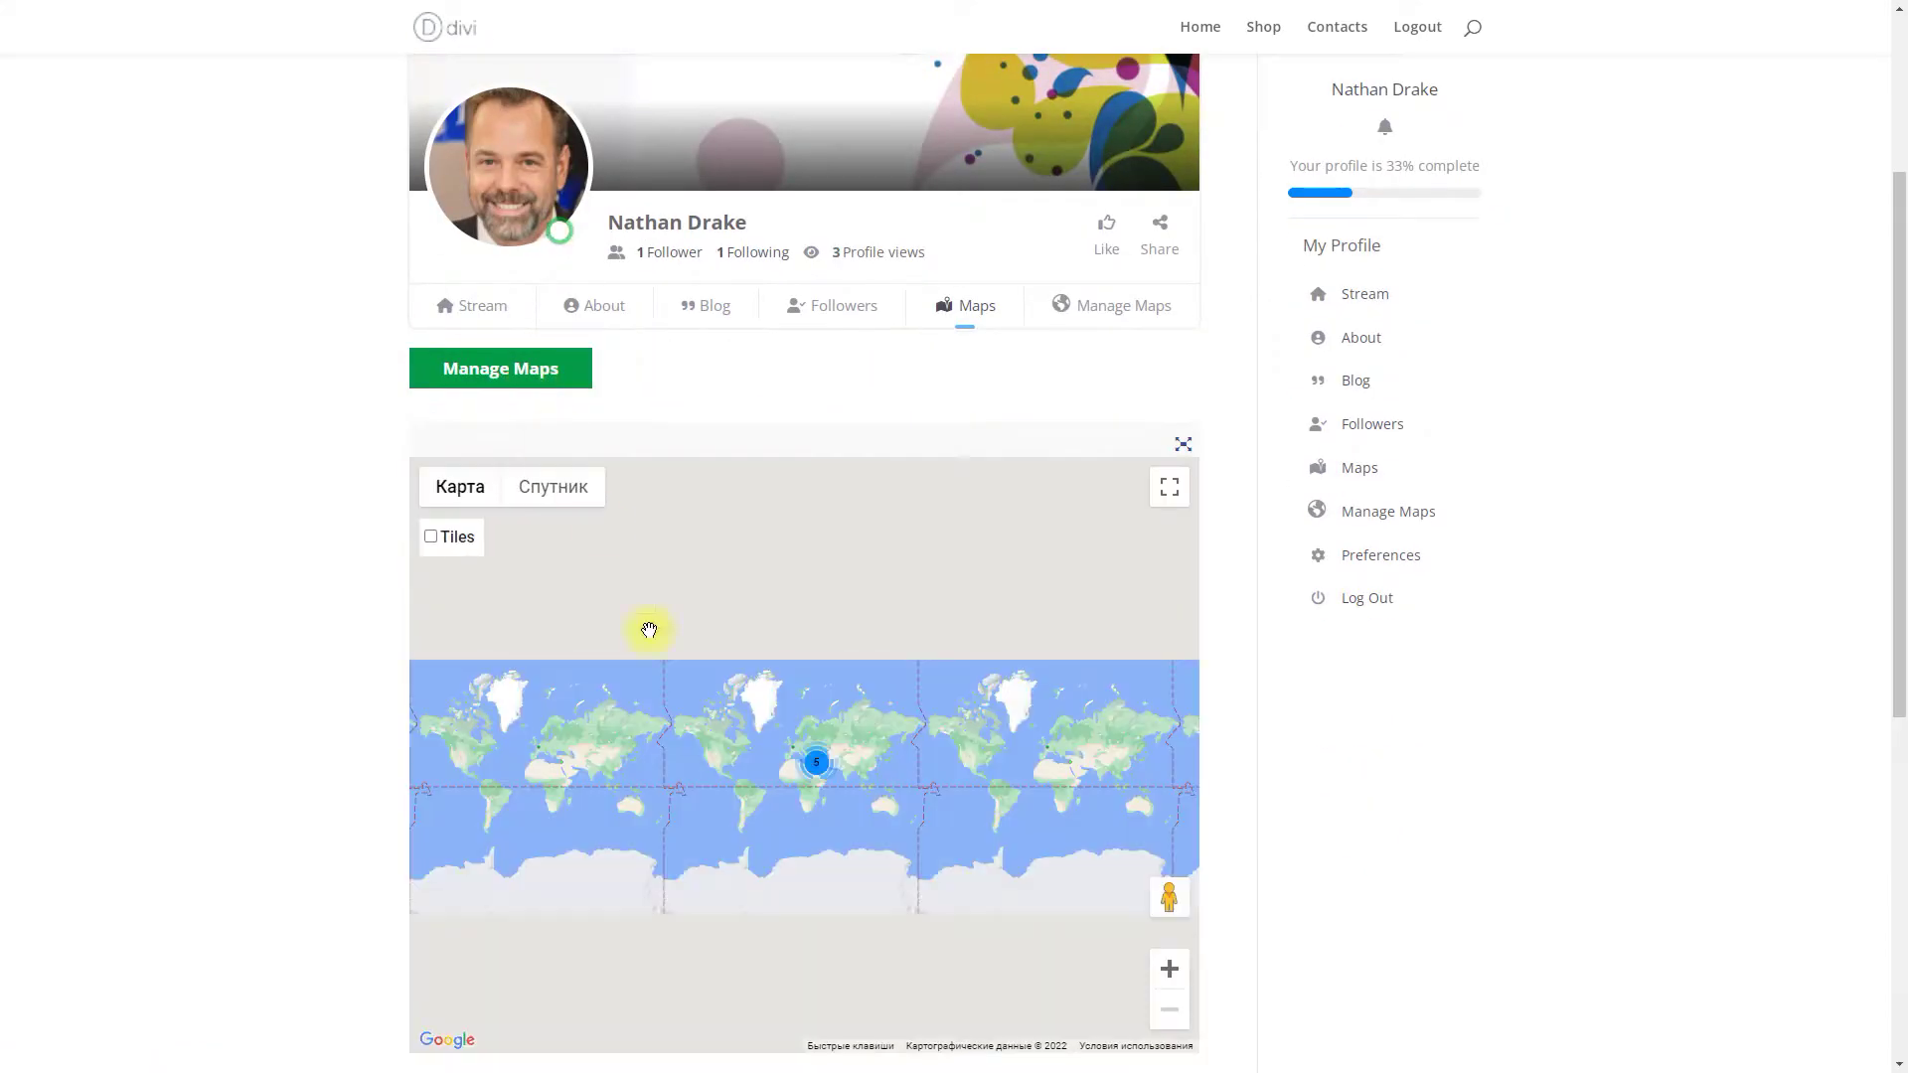
{"action": "scroll", "coordinate": [854, 830], "scroll_direction": "up", "scroll_amount": 10}
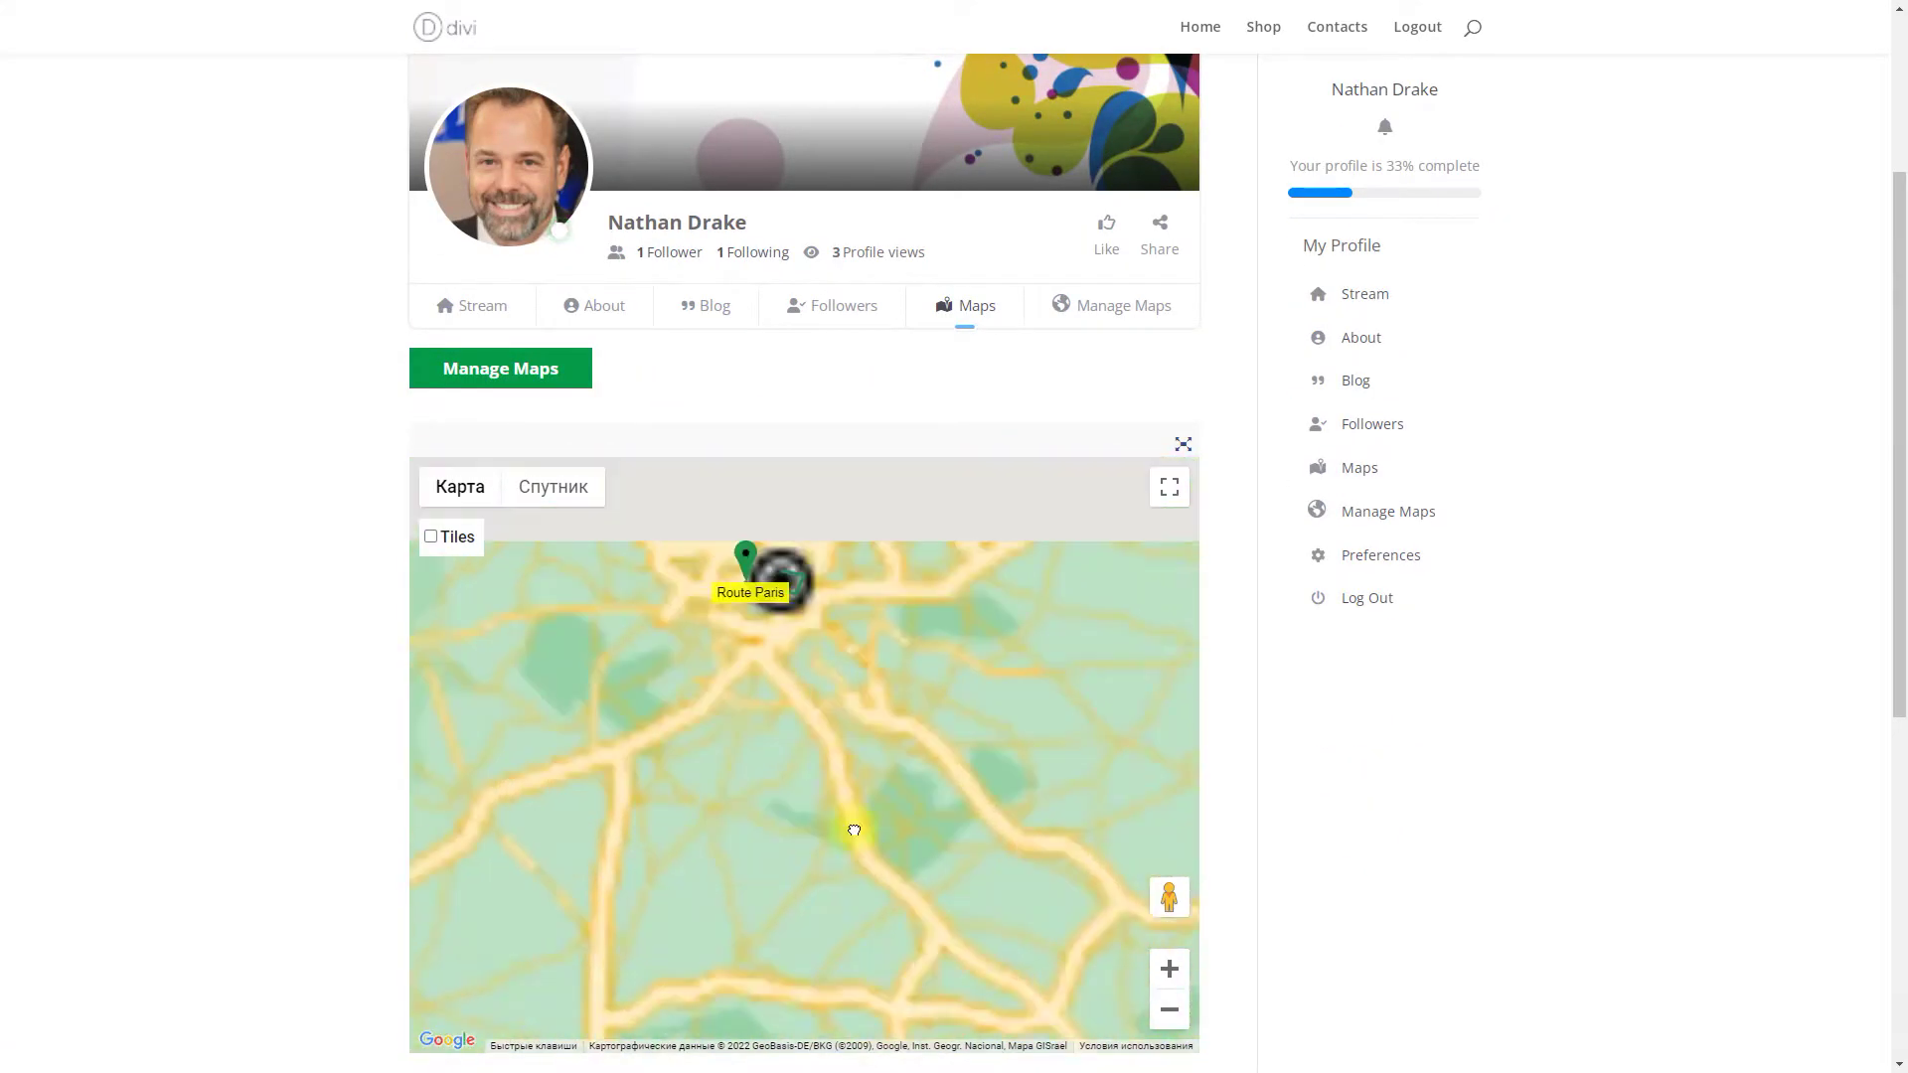
{"action": "scroll", "coordinate": [869, 845], "scroll_direction": "up", "scroll_amount": 1}
{"action": "scroll", "coordinate": [1282, 771], "scroll_direction": "down", "scroll_amount": 5}
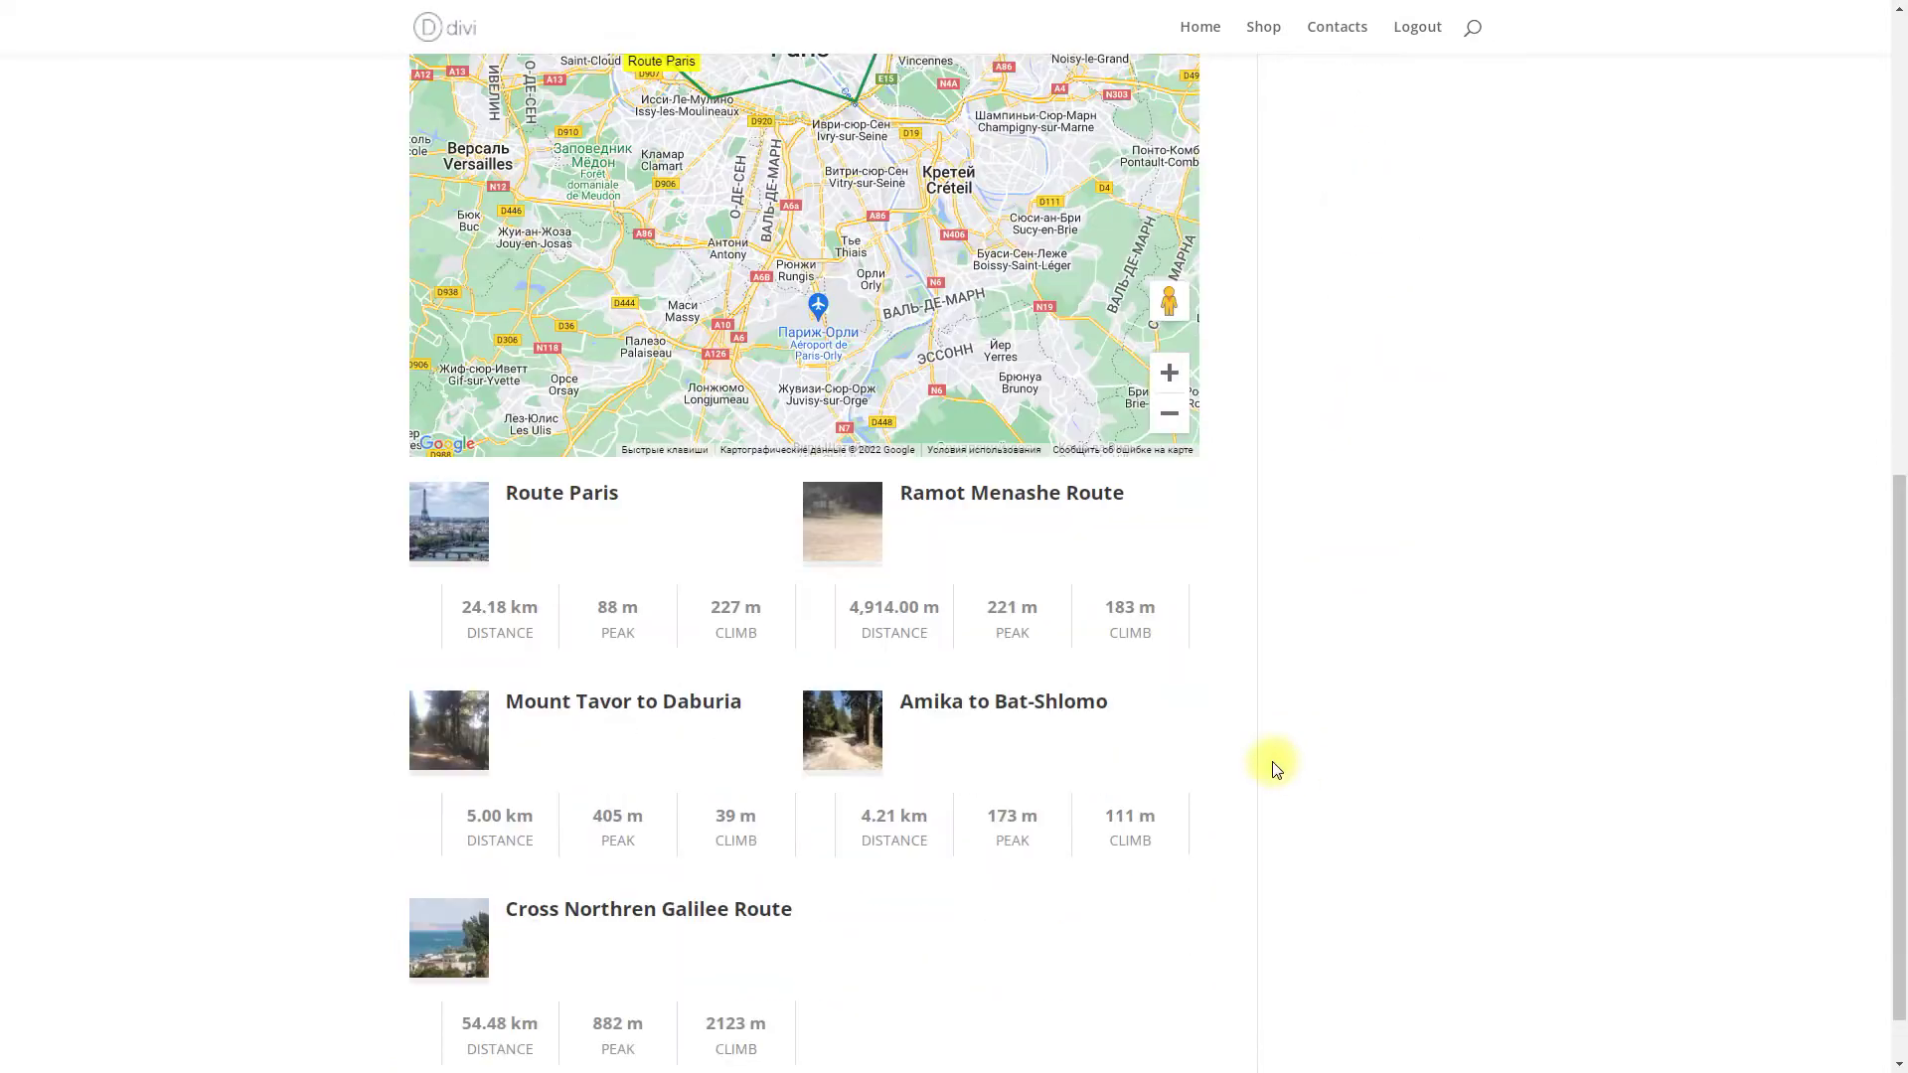
{"action": "left_click", "coordinate": [547, 497]}
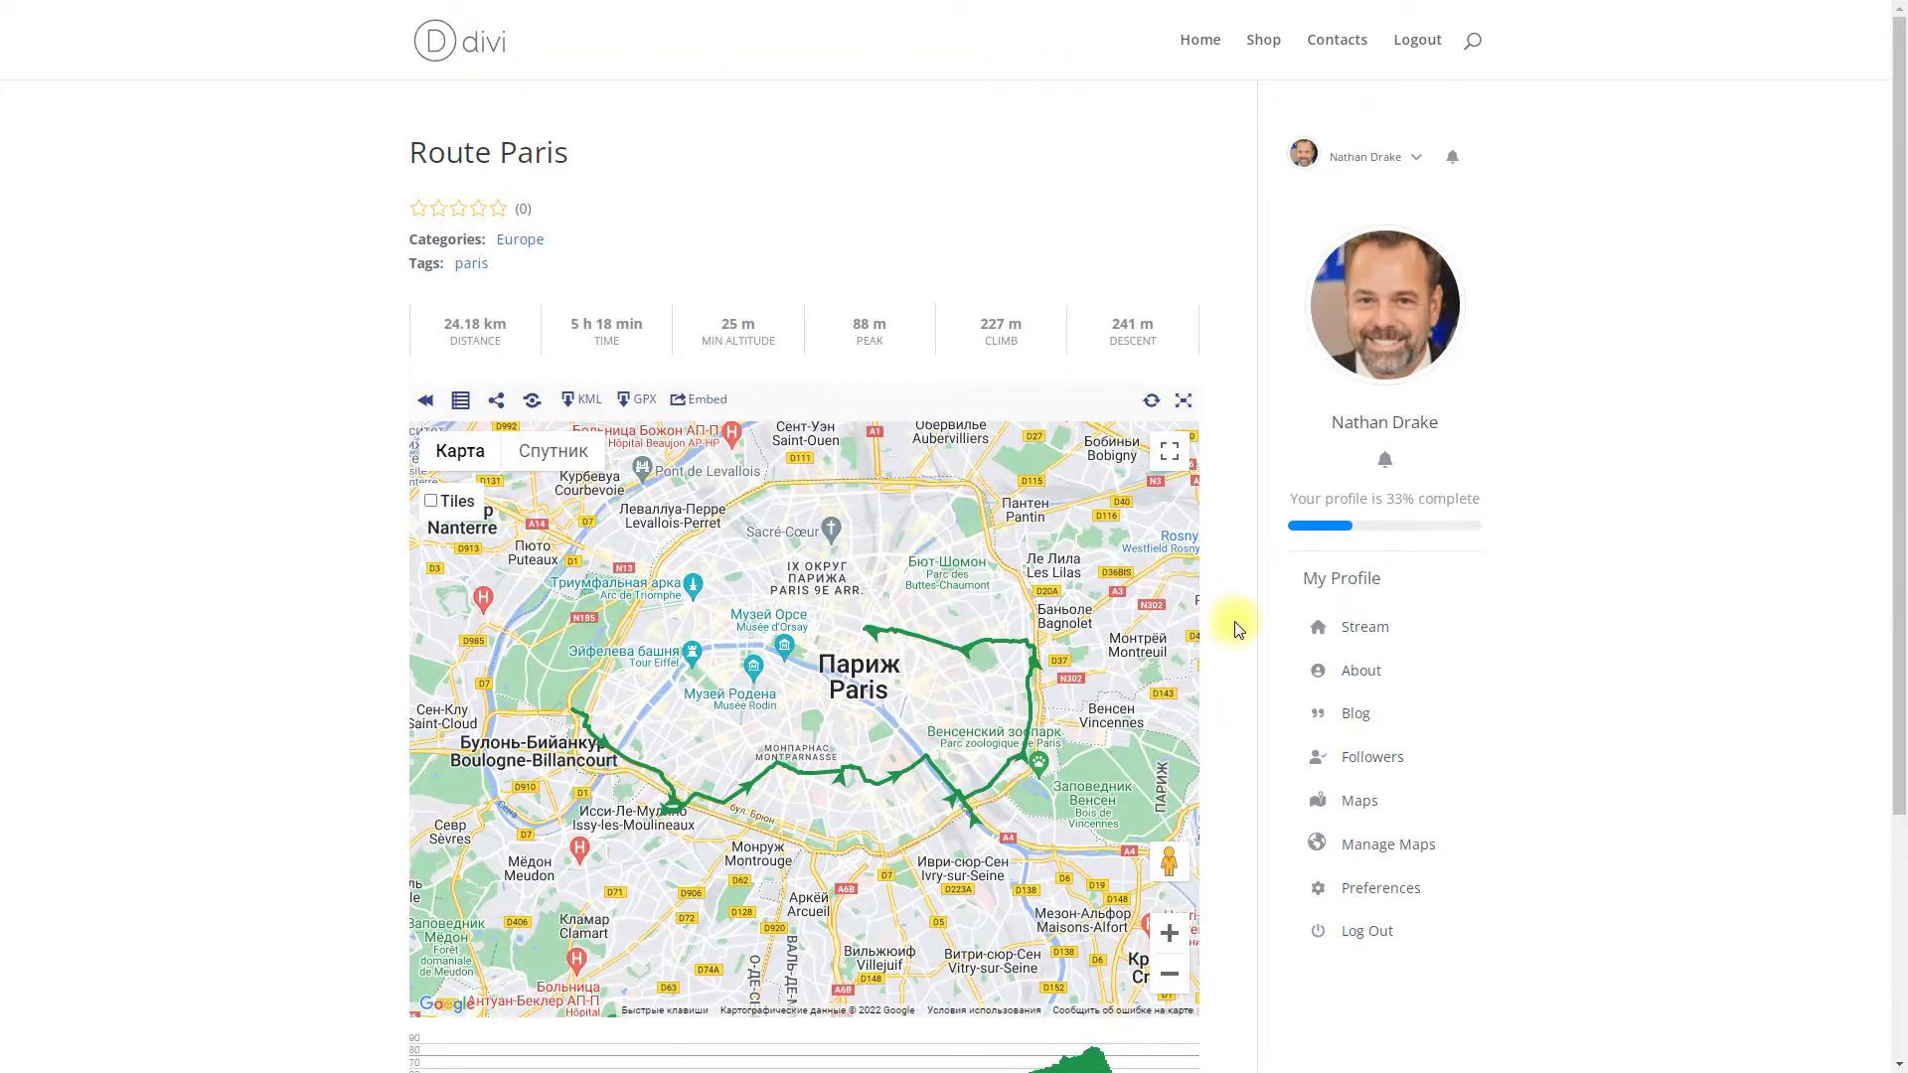
{"action": "scroll", "coordinate": [1238, 628], "scroll_direction": "down", "scroll_amount": 3}
Look at a follower's published maps, then return to your own maps list.
{"action": "left_click", "coordinate": [1352, 433]}
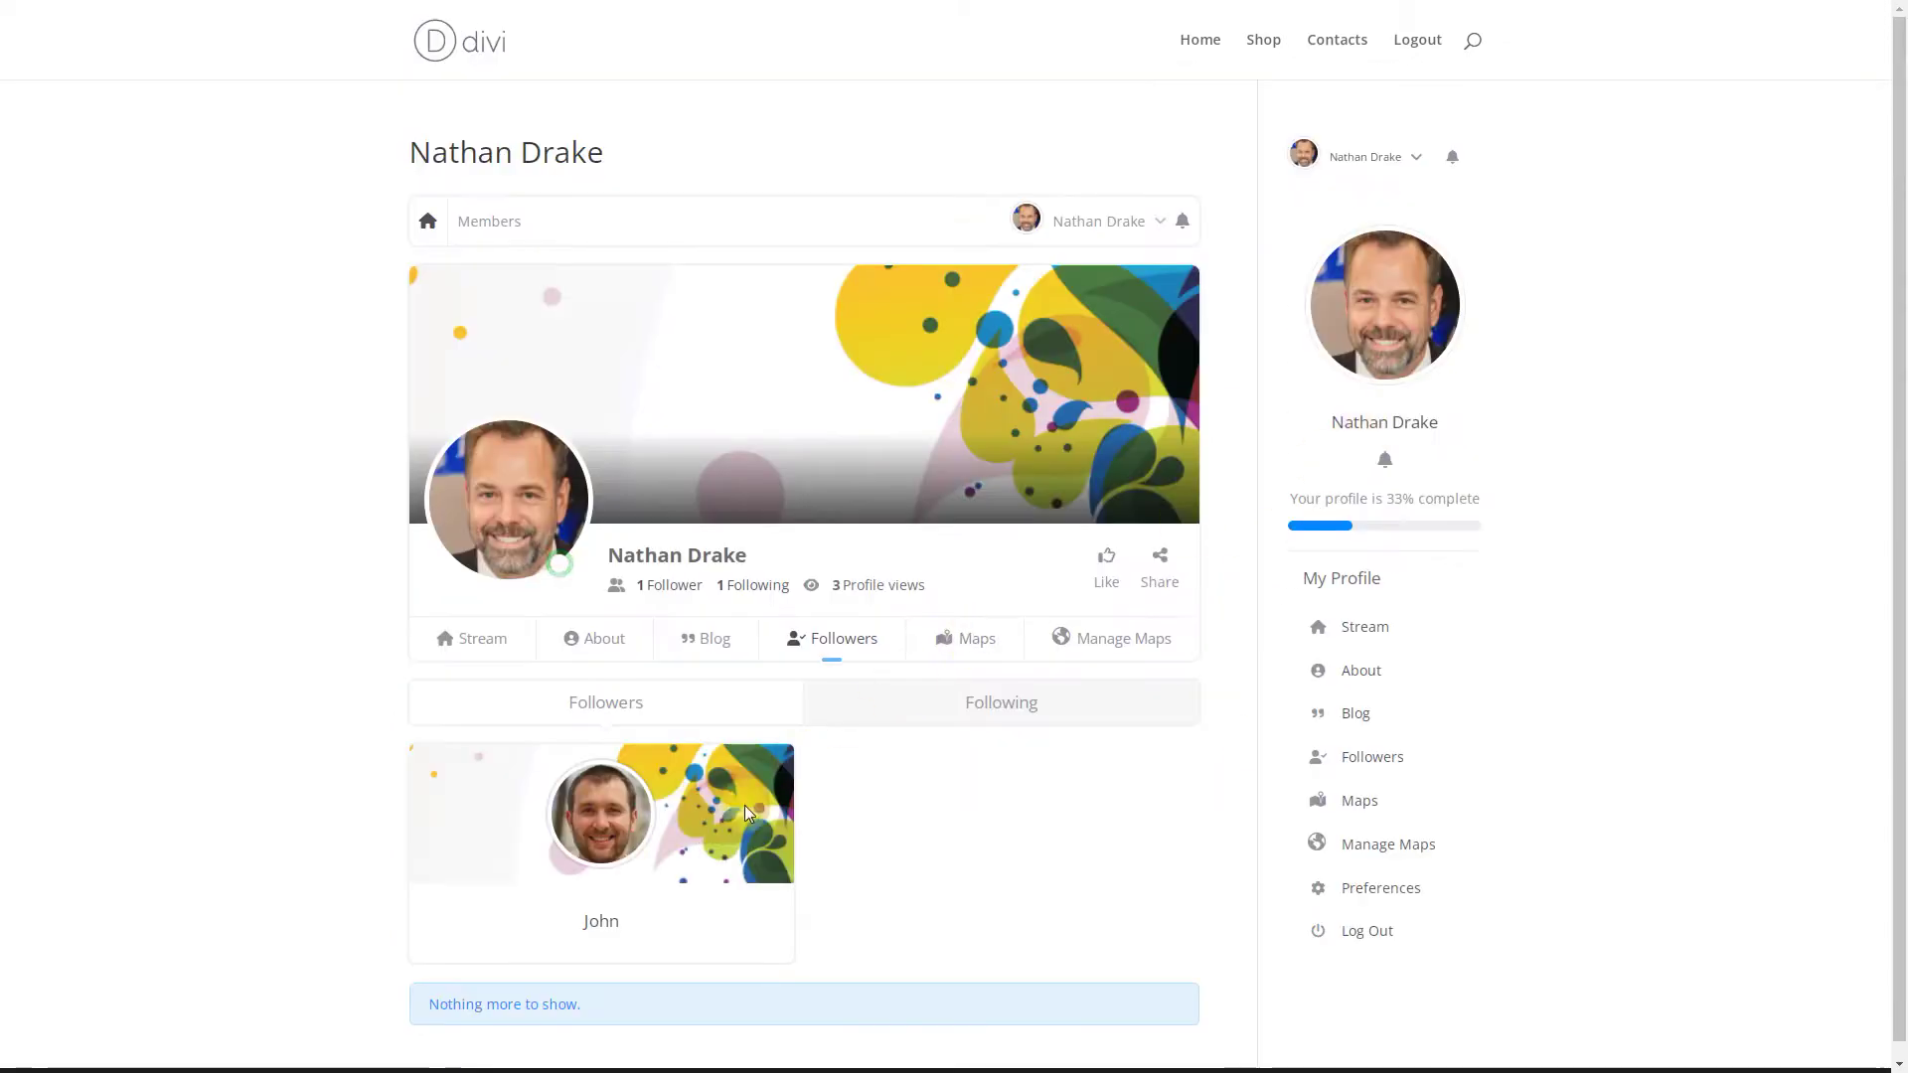
{"action": "left_click", "coordinate": [592, 923]}
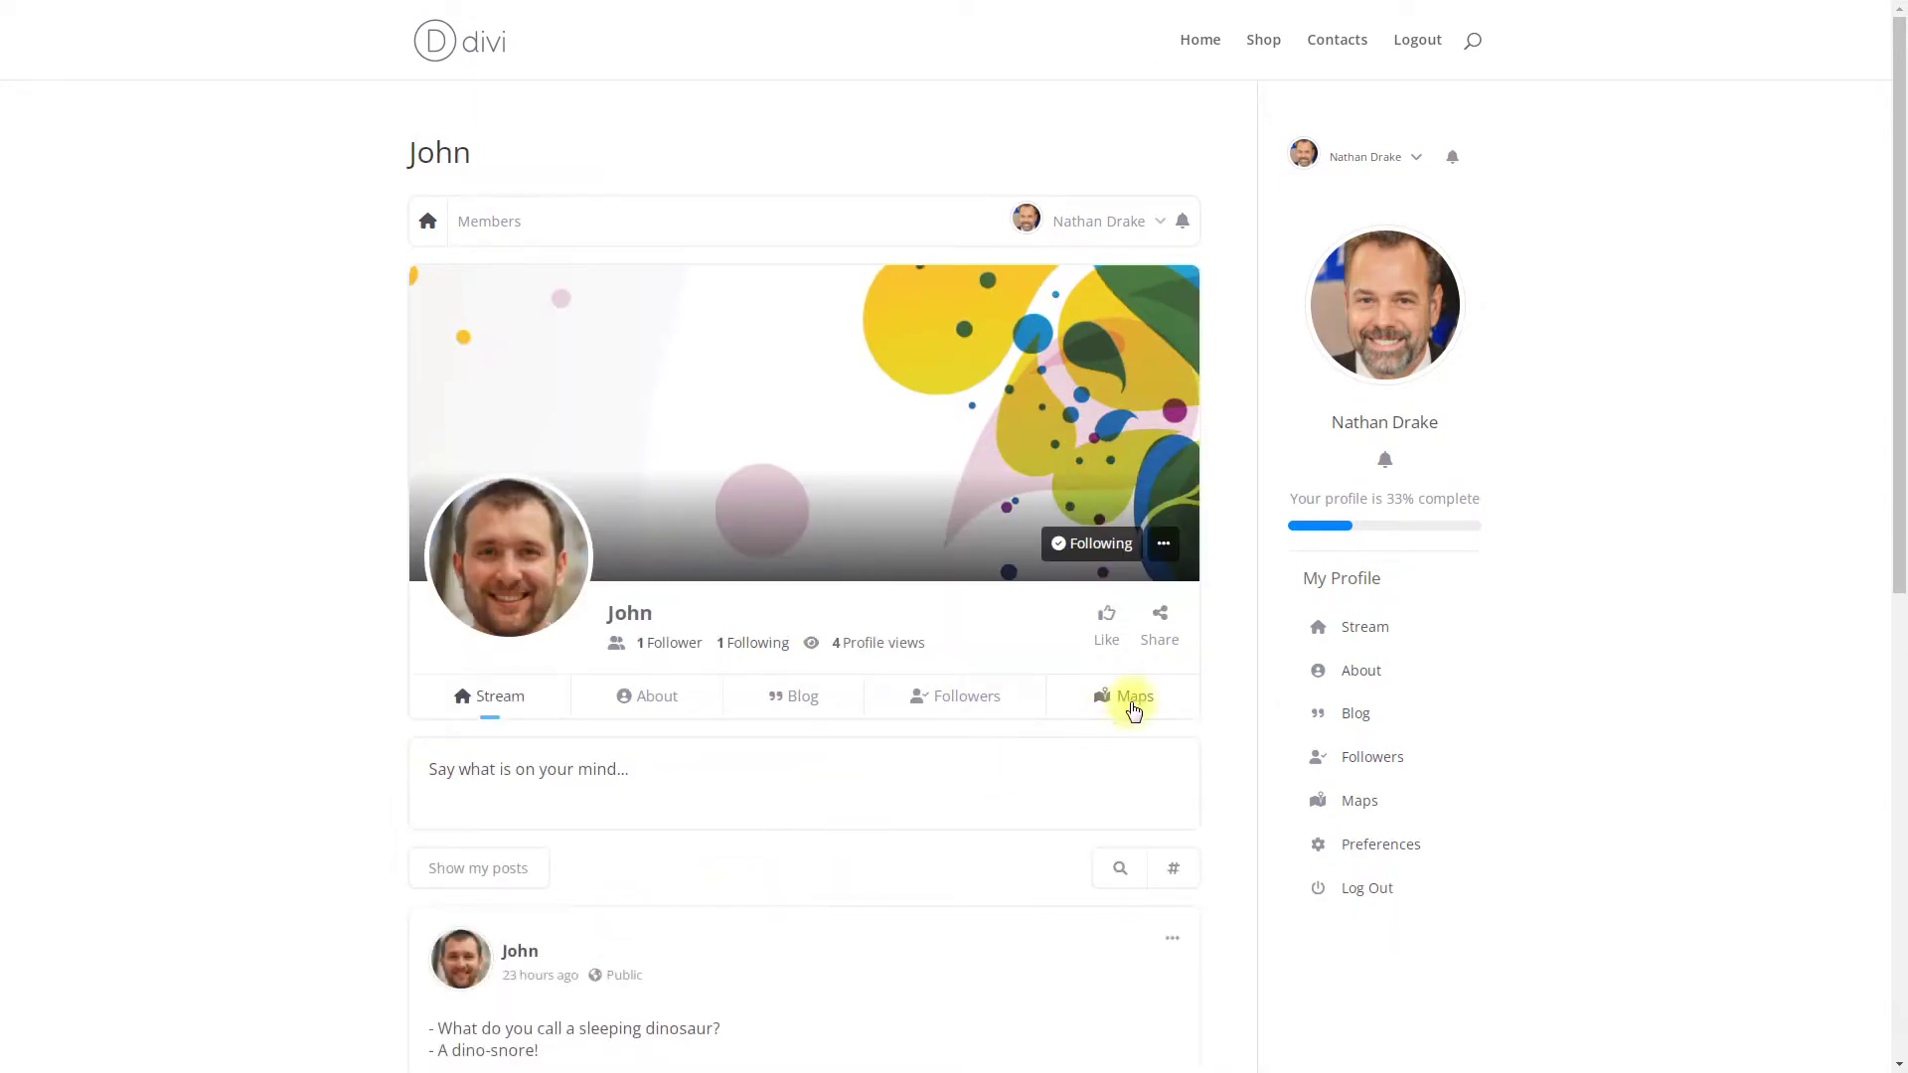
{"action": "left_click", "coordinate": [1133, 709]}
{"action": "left_click", "coordinate": [1372, 813]}
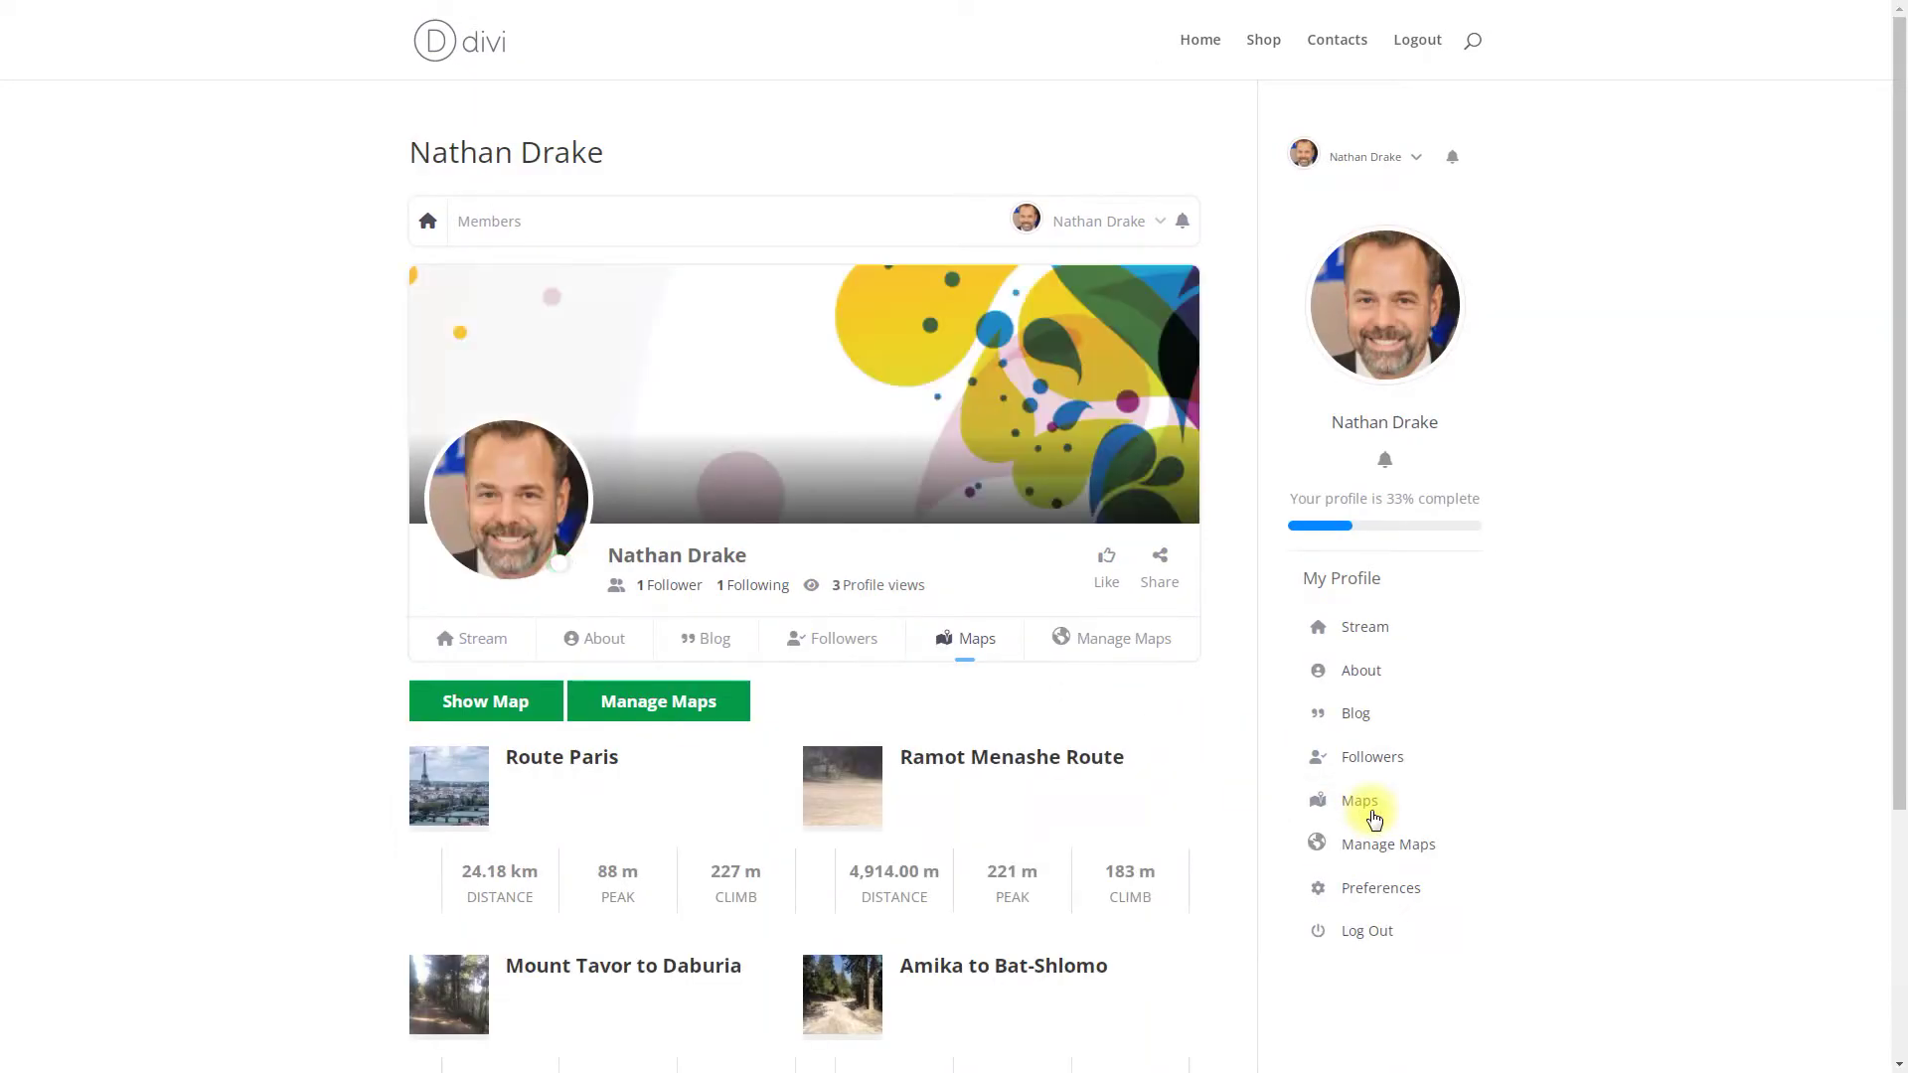
Bring up the Manage Maps table of your five routes and their actions.
{"action": "left_click", "coordinate": [714, 702]}
{"action": "scroll", "coordinate": [718, 694], "scroll_direction": "down", "scroll_amount": 3}
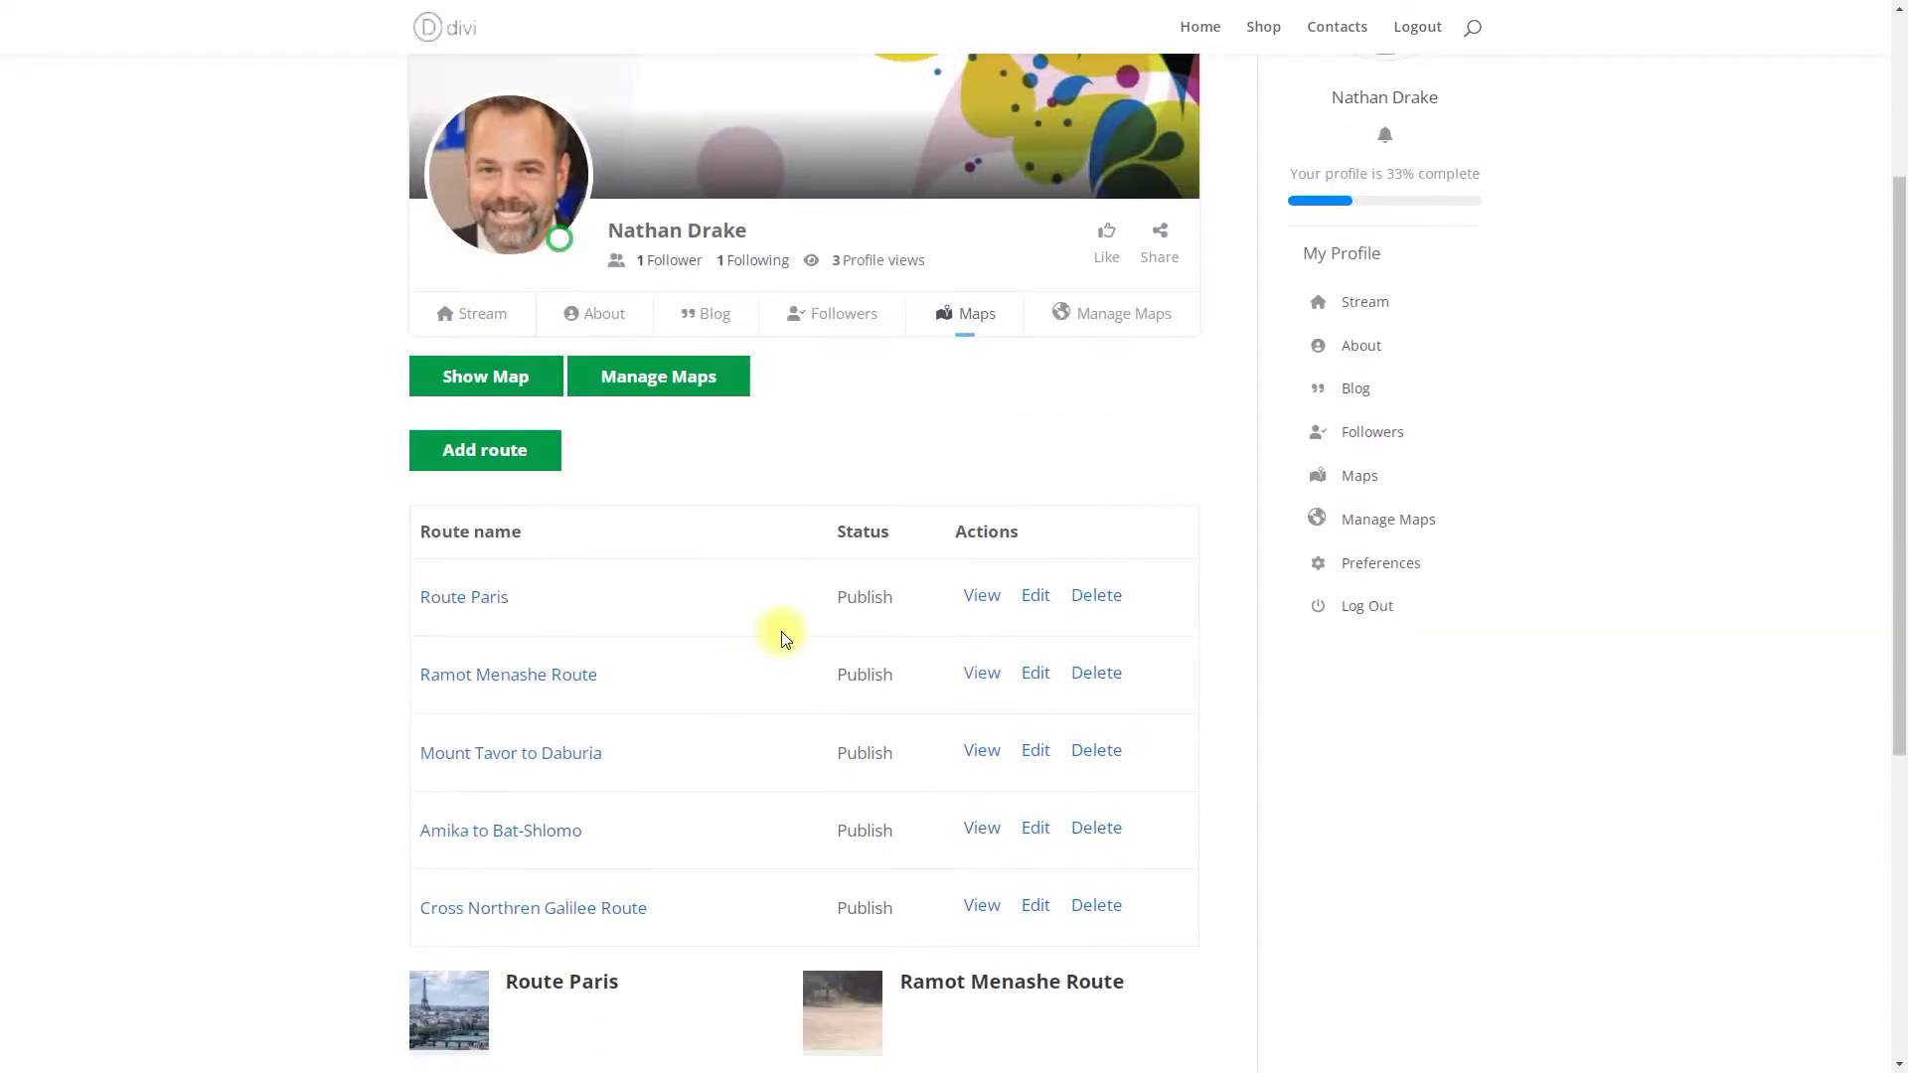
{"action": "left_click", "coordinate": [1081, 316]}
{"action": "scroll", "coordinate": [1083, 328], "scroll_direction": "down", "scroll_amount": 2}
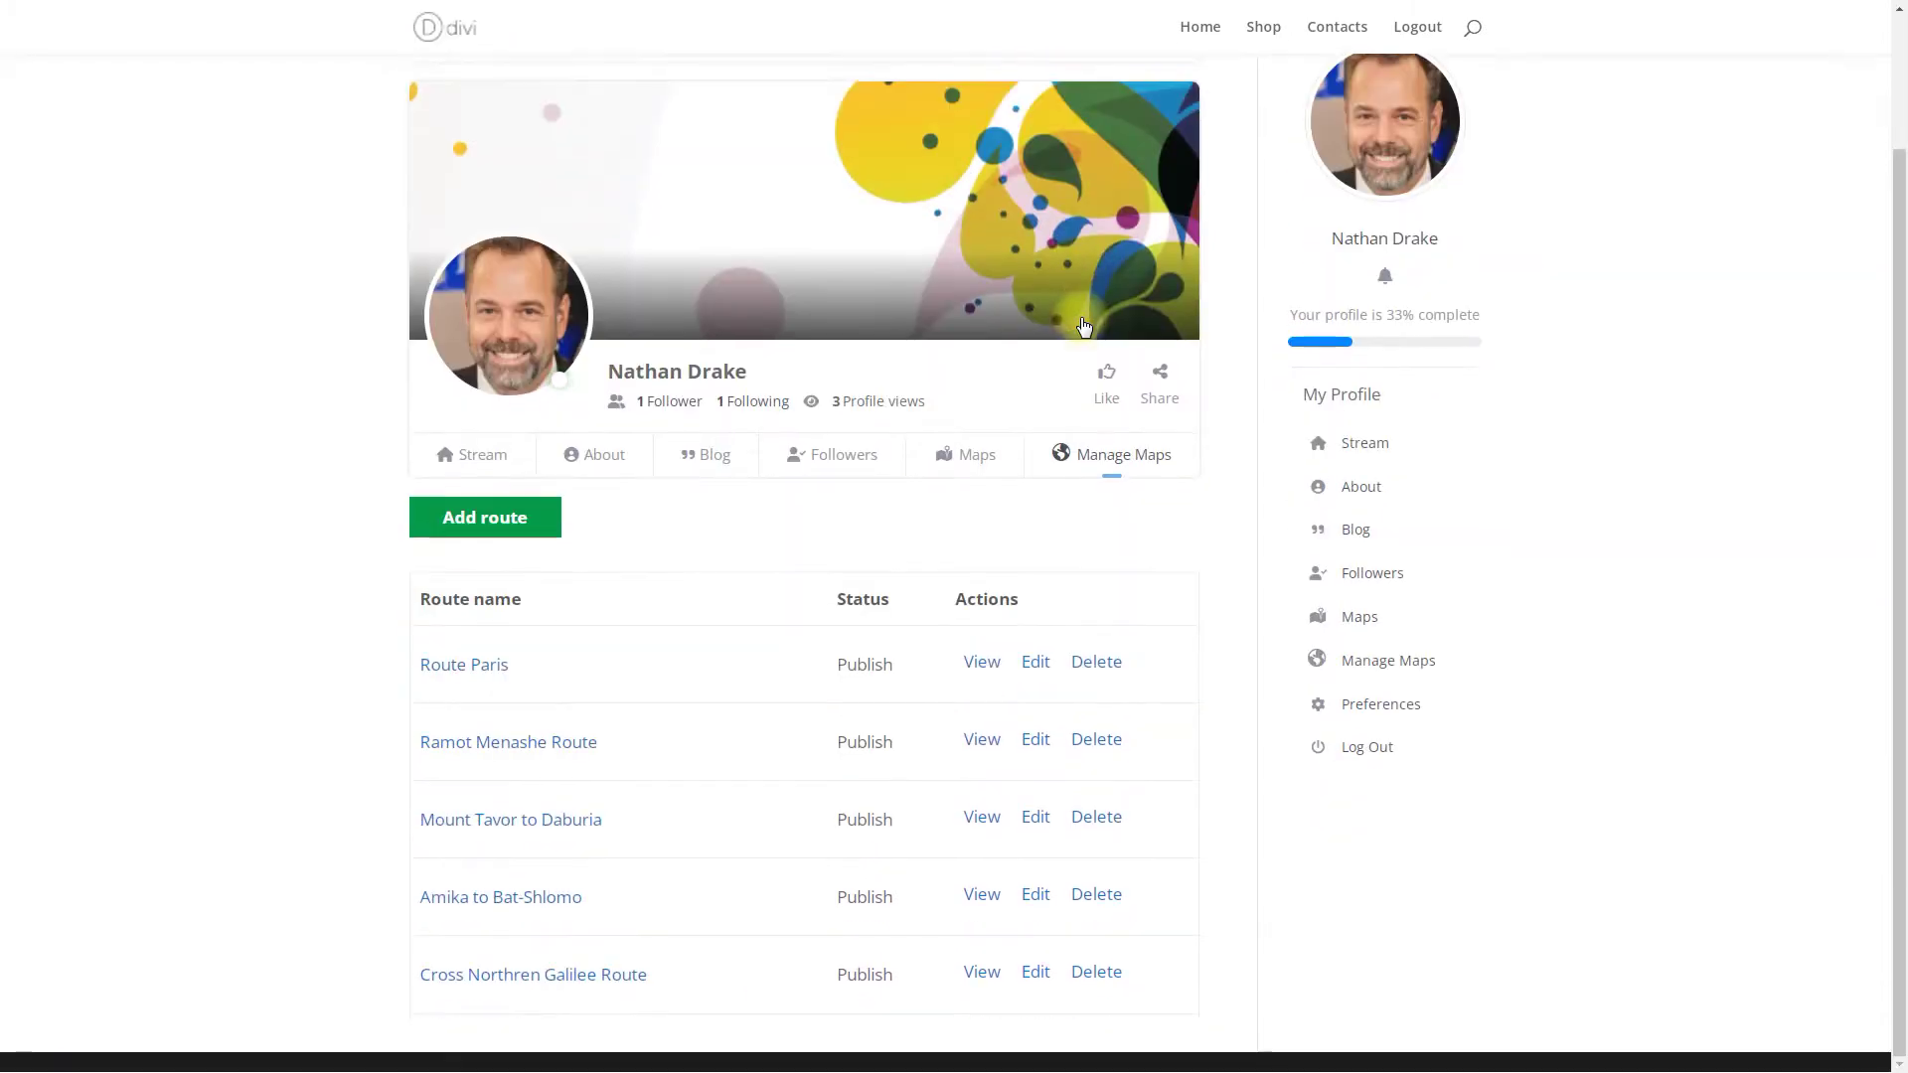
Start a new Europe route 'Amsterdam Tour' described as 'We offer you a one-day walking tour in Amsterdam'.
{"action": "left_click", "coordinate": [524, 519]}
{"action": "left_click", "coordinate": [717, 230]}
{"action": "type", "text": "Amsterdam Tour"}
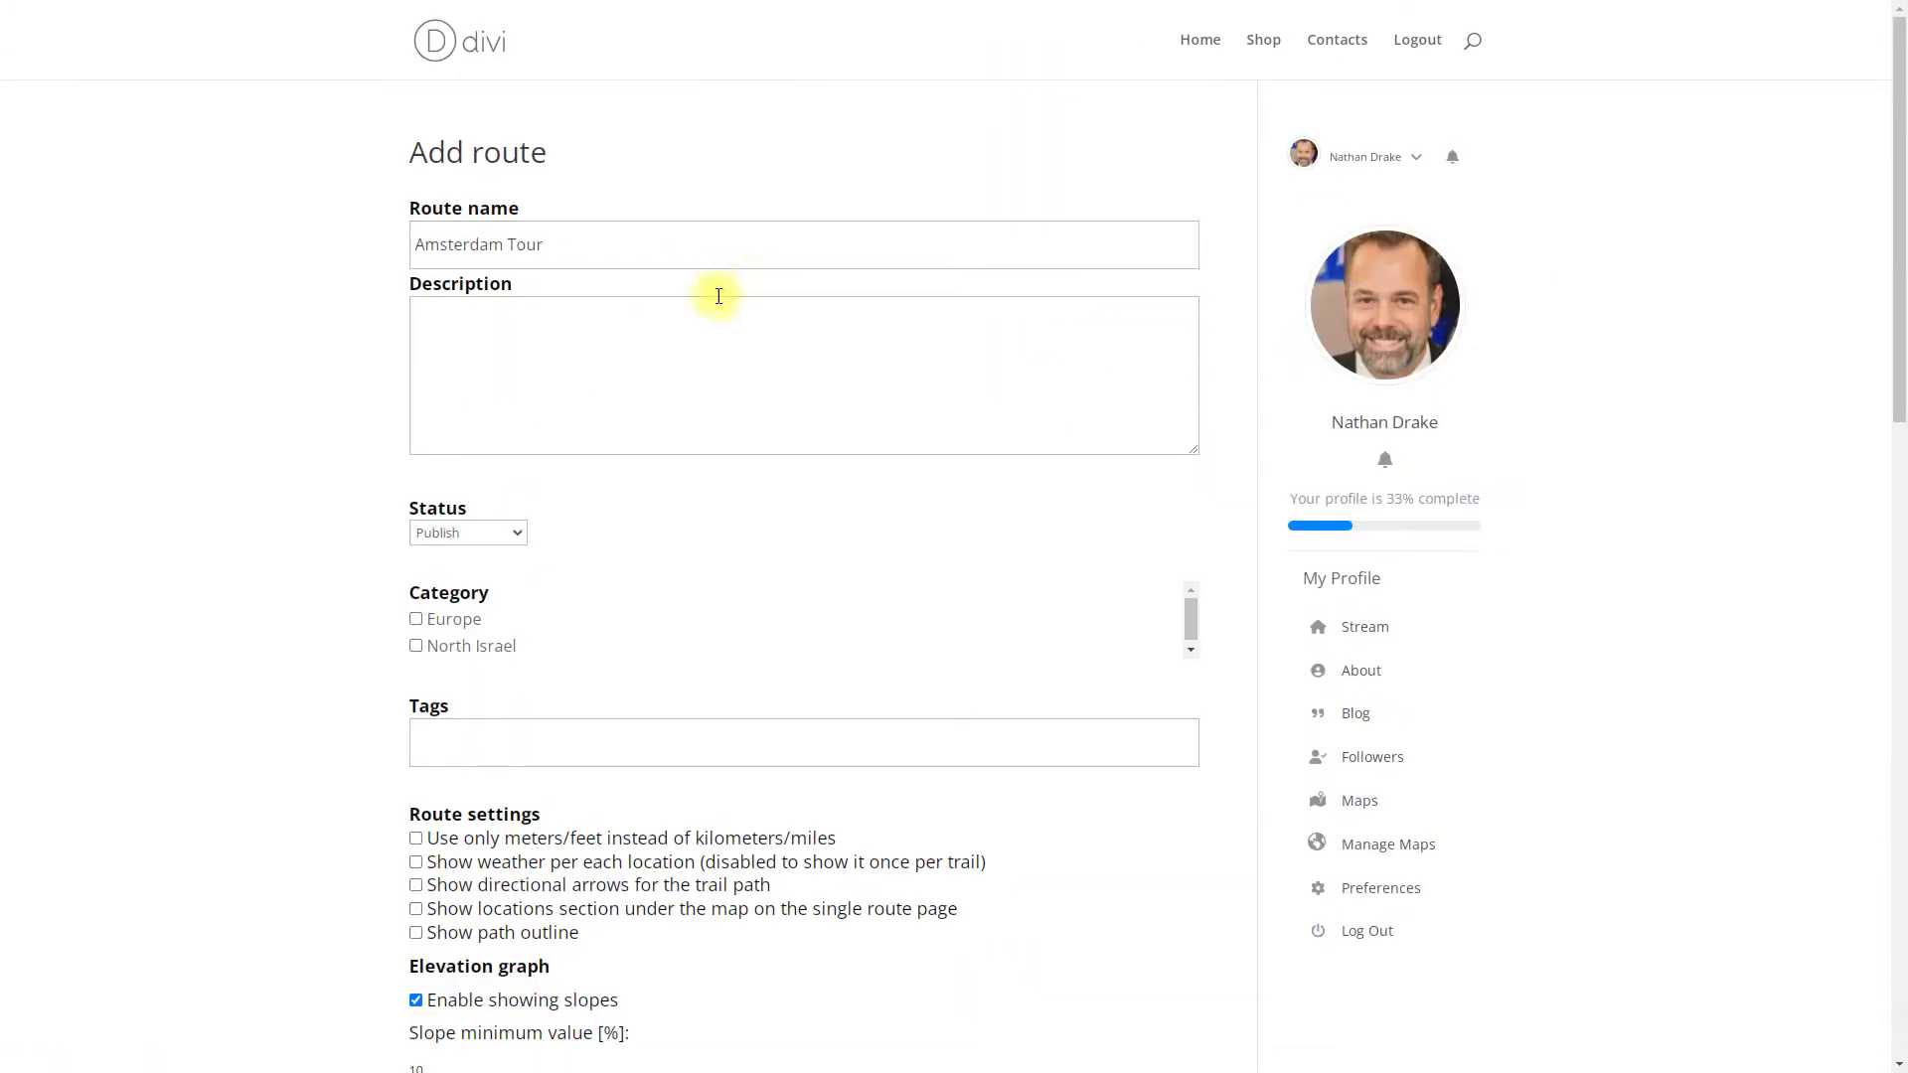
{"action": "left_click", "coordinate": [689, 352]}
{"action": "type", "text": "We offer you a one-day walking tour in Amsterdam"}
{"action": "left_click", "coordinate": [415, 619]}
Attach the amsterdam image to the route.
{"action": "scroll", "coordinate": [363, 651], "scroll_direction": "down", "scroll_amount": 1}
{"action": "scroll", "coordinate": [362, 647], "scroll_direction": "down", "scroll_amount": 10}
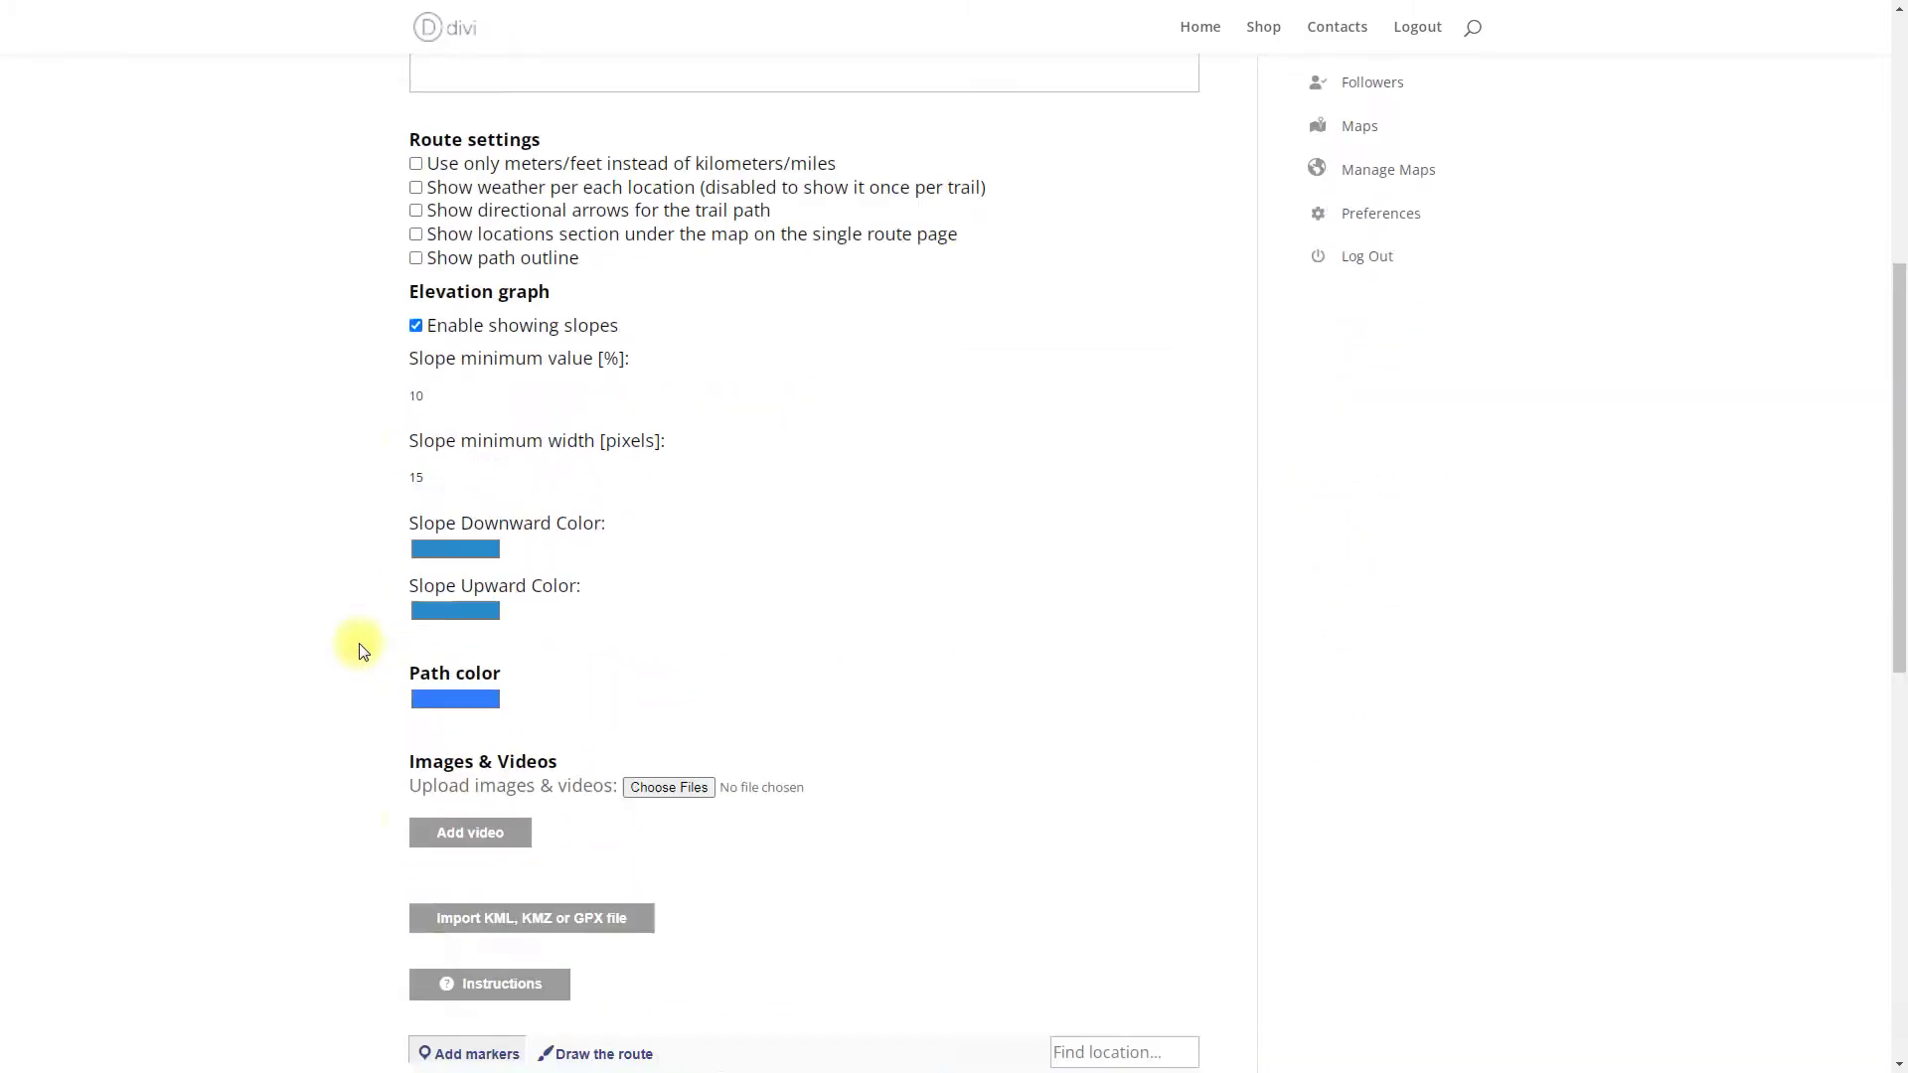
{"action": "left_click", "coordinate": [669, 242]}
{"action": "left_click", "coordinate": [267, 143]}
{"action": "double_click", "coordinate": [266, 143]}
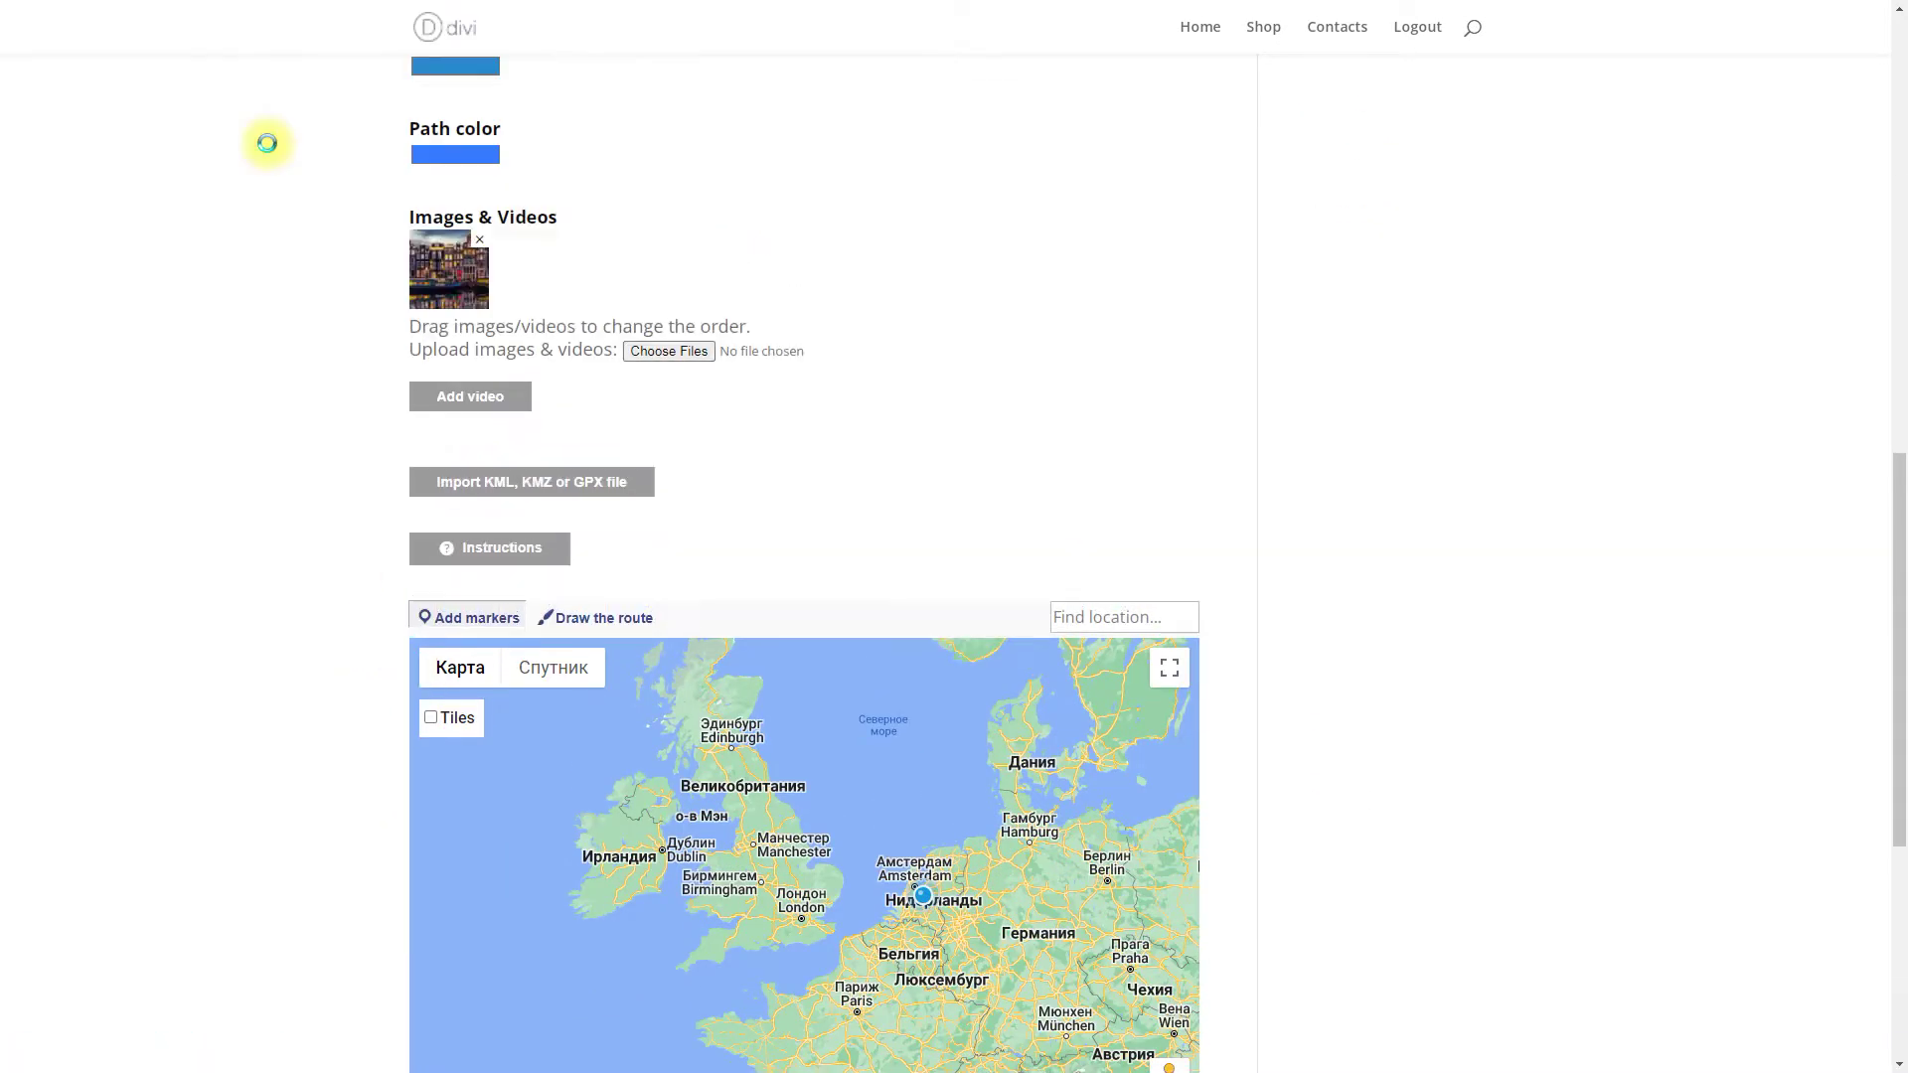
{"action": "scroll", "coordinate": [574, 311], "scroll_direction": "down", "scroll_amount": 5}
{"action": "scroll", "coordinate": [908, 475], "scroll_direction": "up", "scroll_amount": 10}
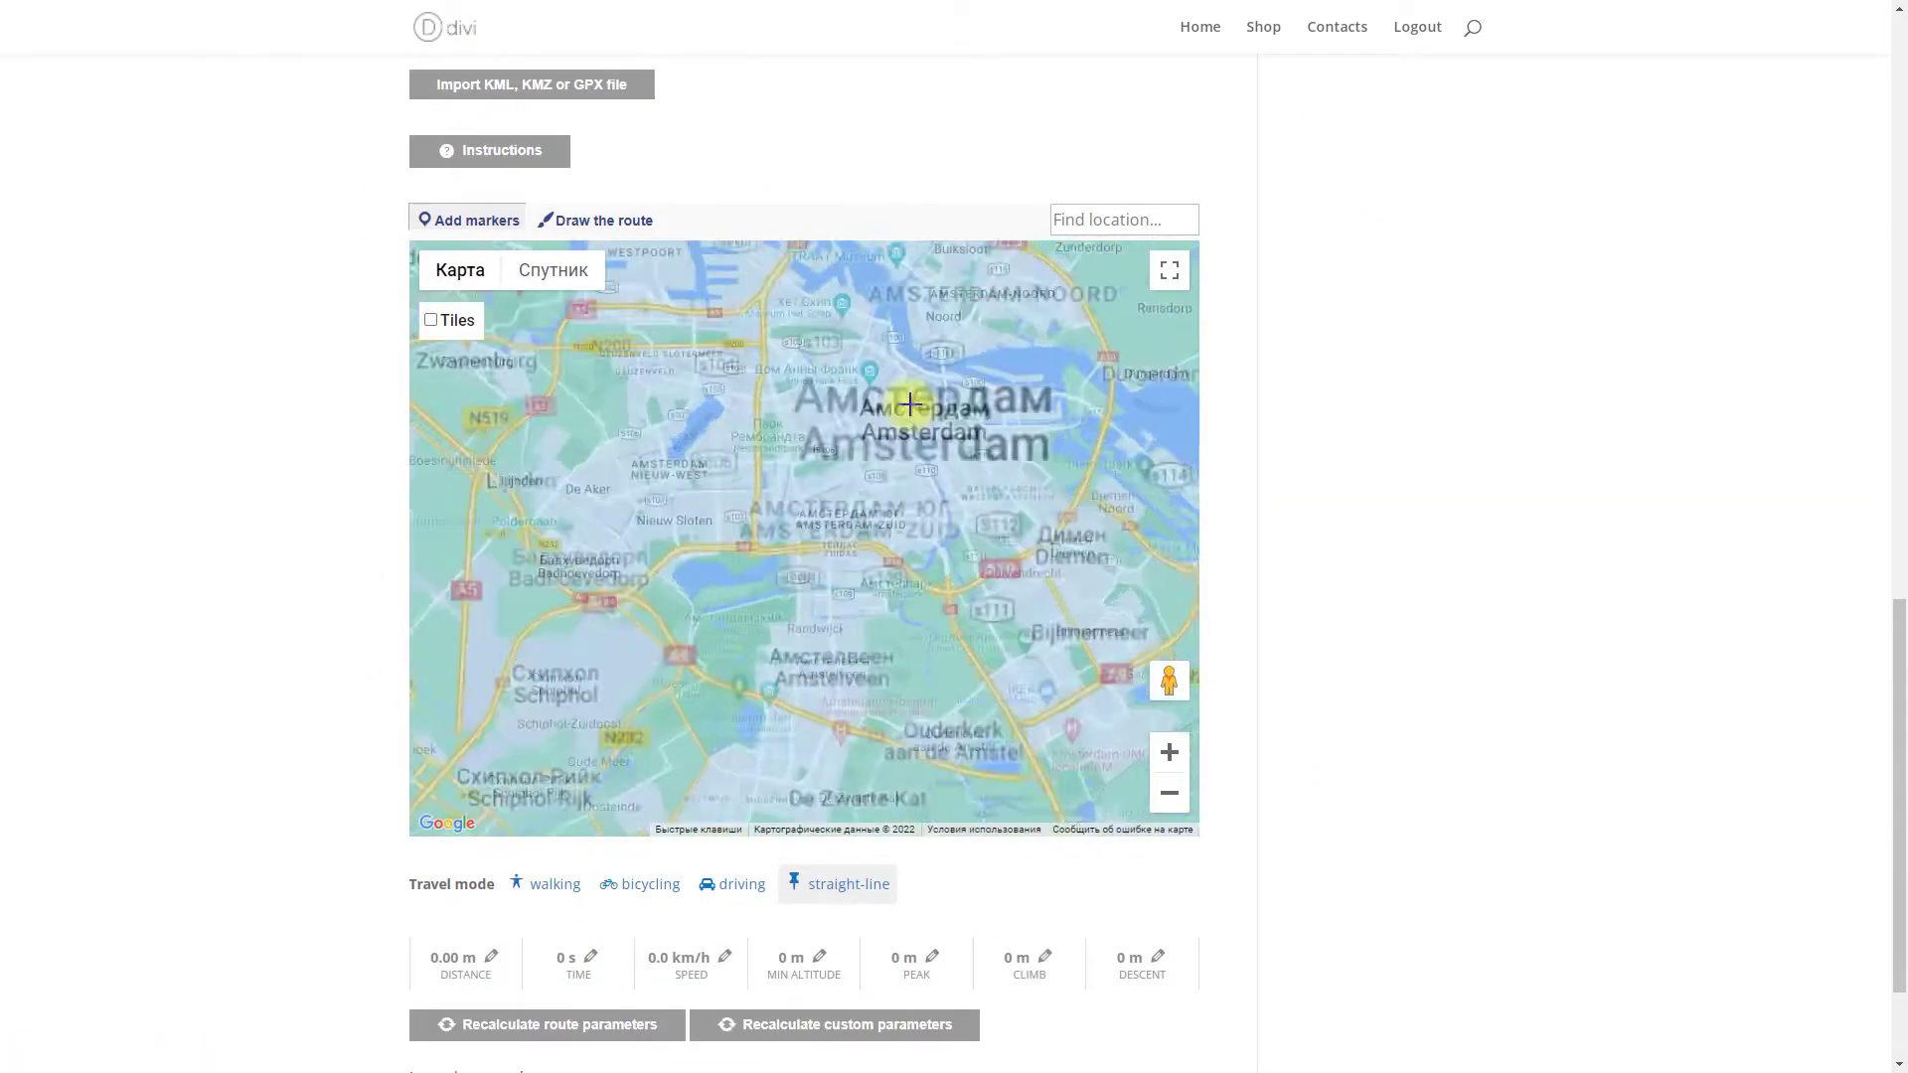
Place a marker in central Amsterdam, draw a seven-point route path, and save the route.
{"action": "left_click", "coordinate": [776, 447]}
{"action": "left_click", "coordinate": [596, 220]}
{"action": "left_click", "coordinate": [942, 385]}
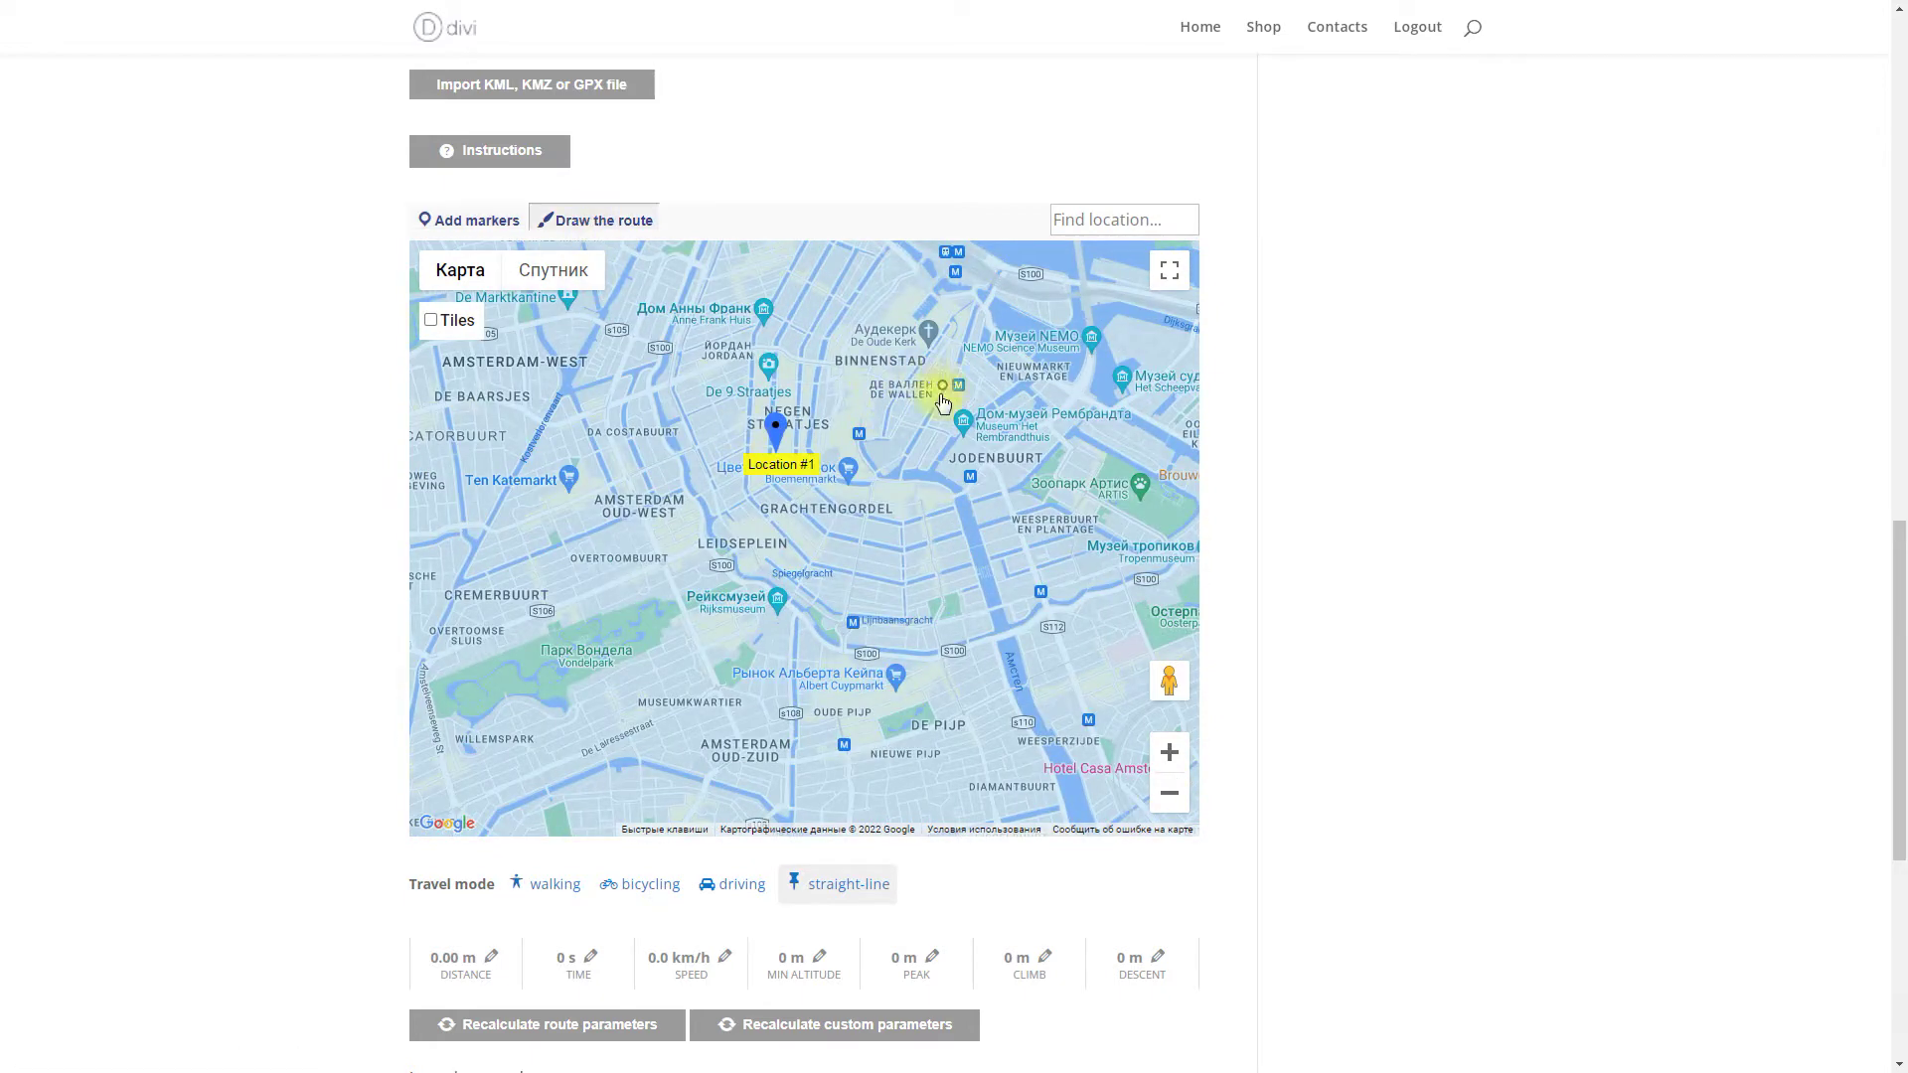
{"action": "left_click", "coordinate": [904, 453]}
{"action": "left_click", "coordinate": [902, 482]}
{"action": "left_click", "coordinate": [876, 480]}
{"action": "left_click", "coordinate": [862, 520]}
{"action": "left_click", "coordinate": [844, 621]}
{"action": "left_click", "coordinate": [794, 595]}
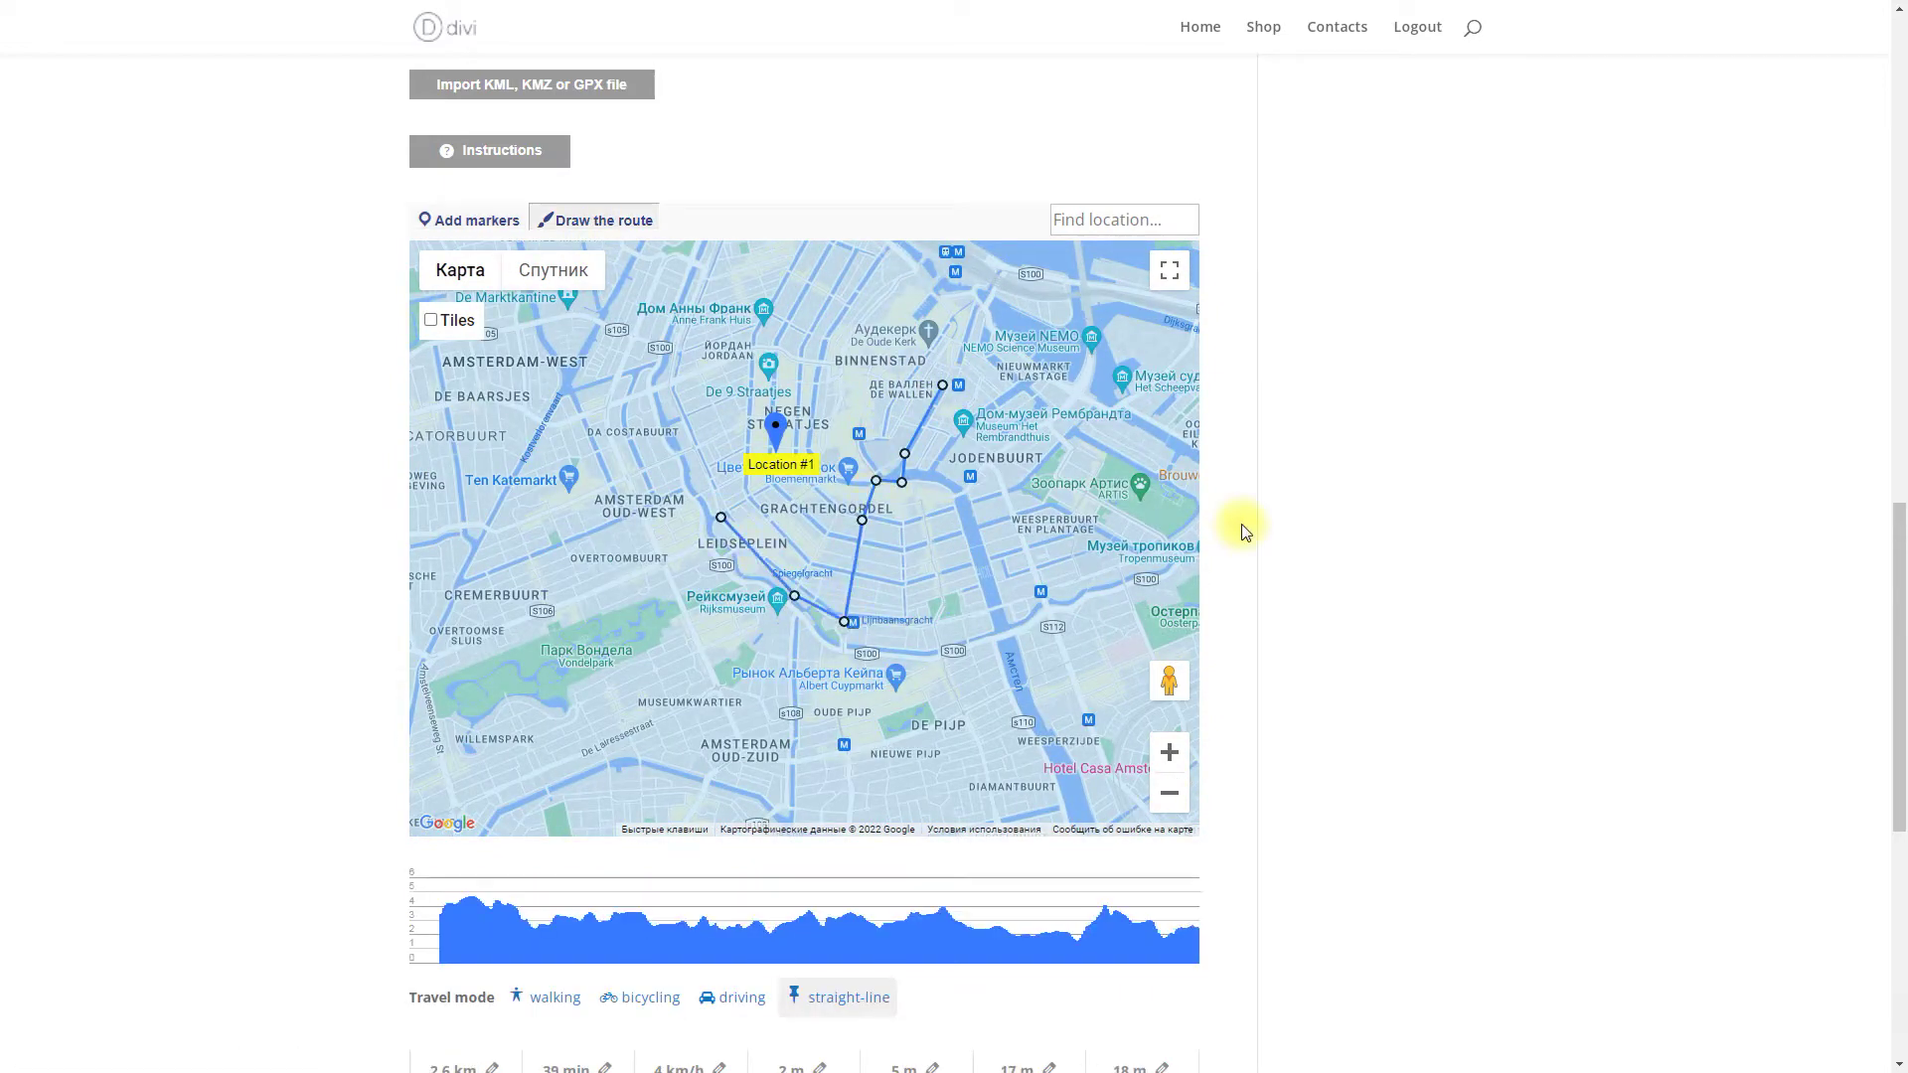
{"action": "scroll", "coordinate": [1239, 528], "scroll_direction": "down", "scroll_amount": 7}
{"action": "left_click", "coordinate": [475, 984]}
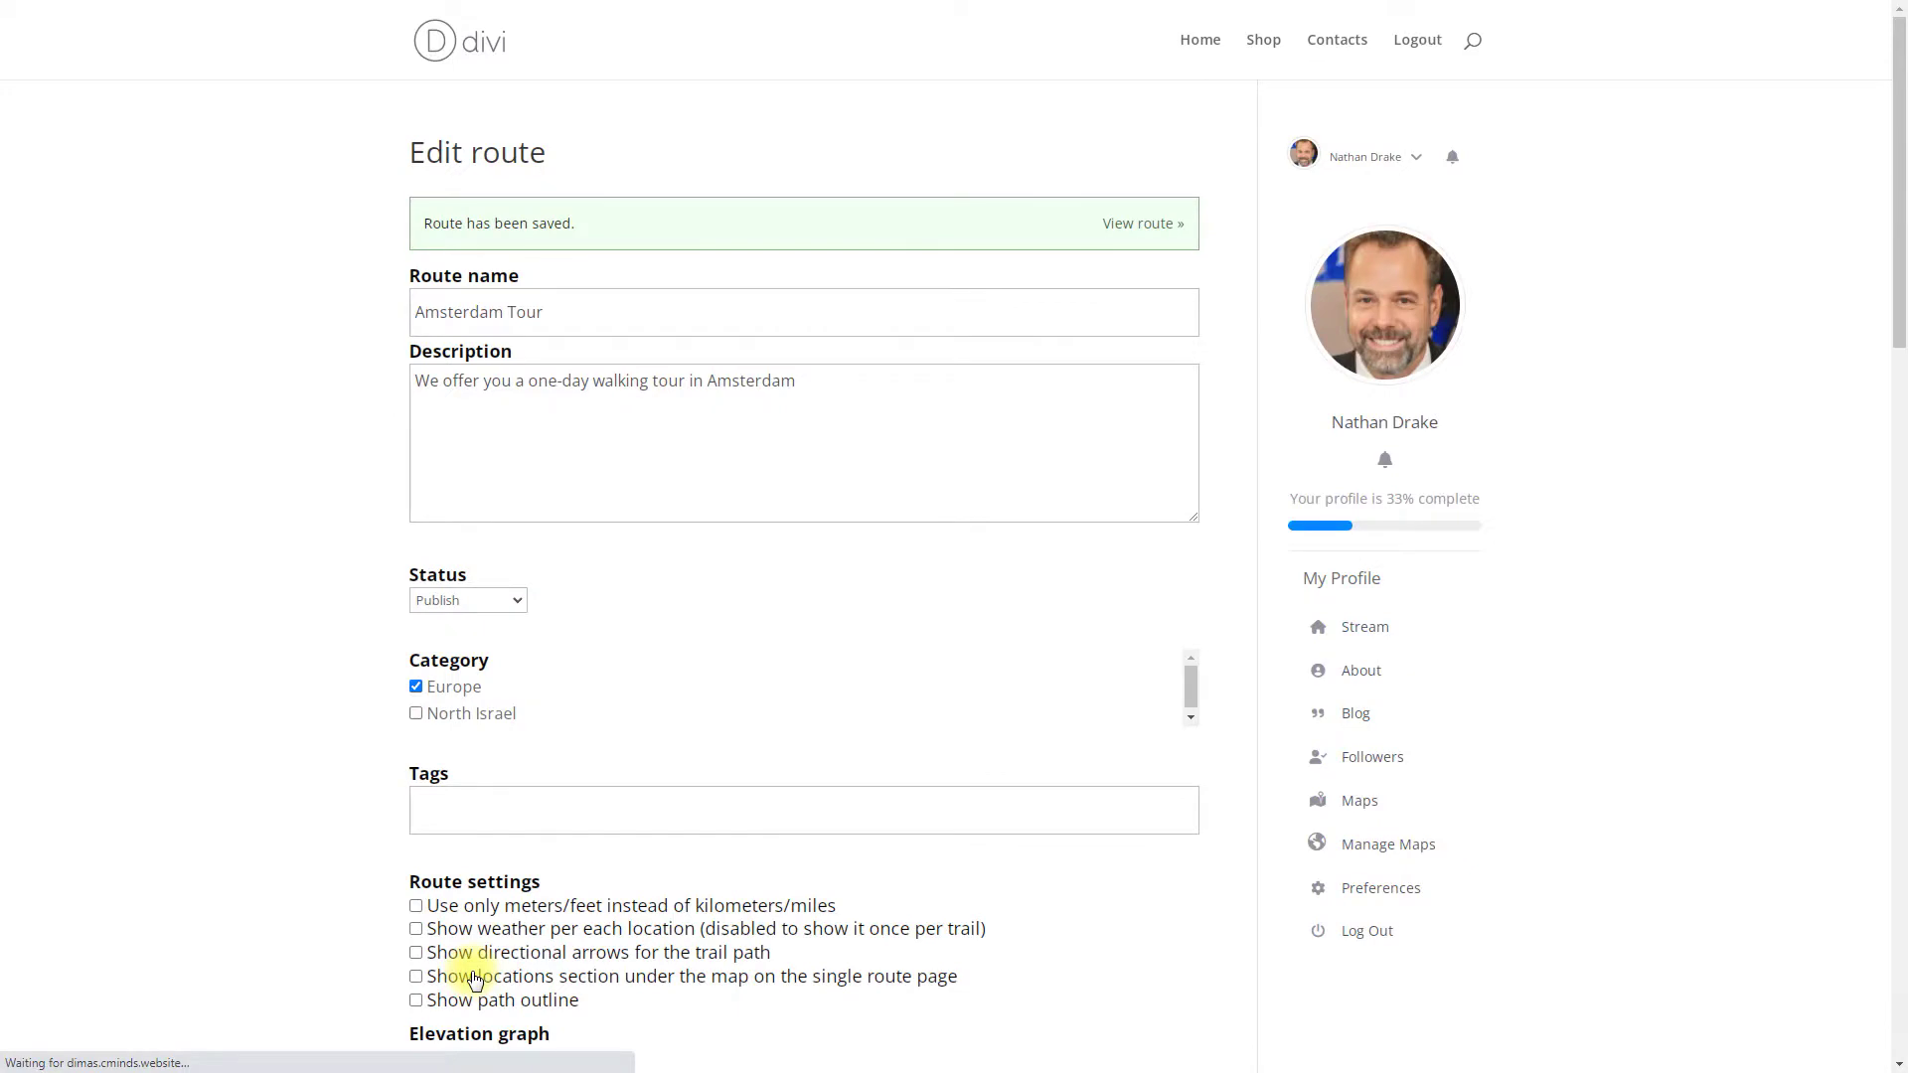
Go from your profile stream to Recent Activity and open the Amsterdam Tour route page.
{"action": "left_click", "coordinate": [1329, 632]}
{"action": "scroll", "coordinate": [1228, 624], "scroll_direction": "down", "scroll_amount": 3}
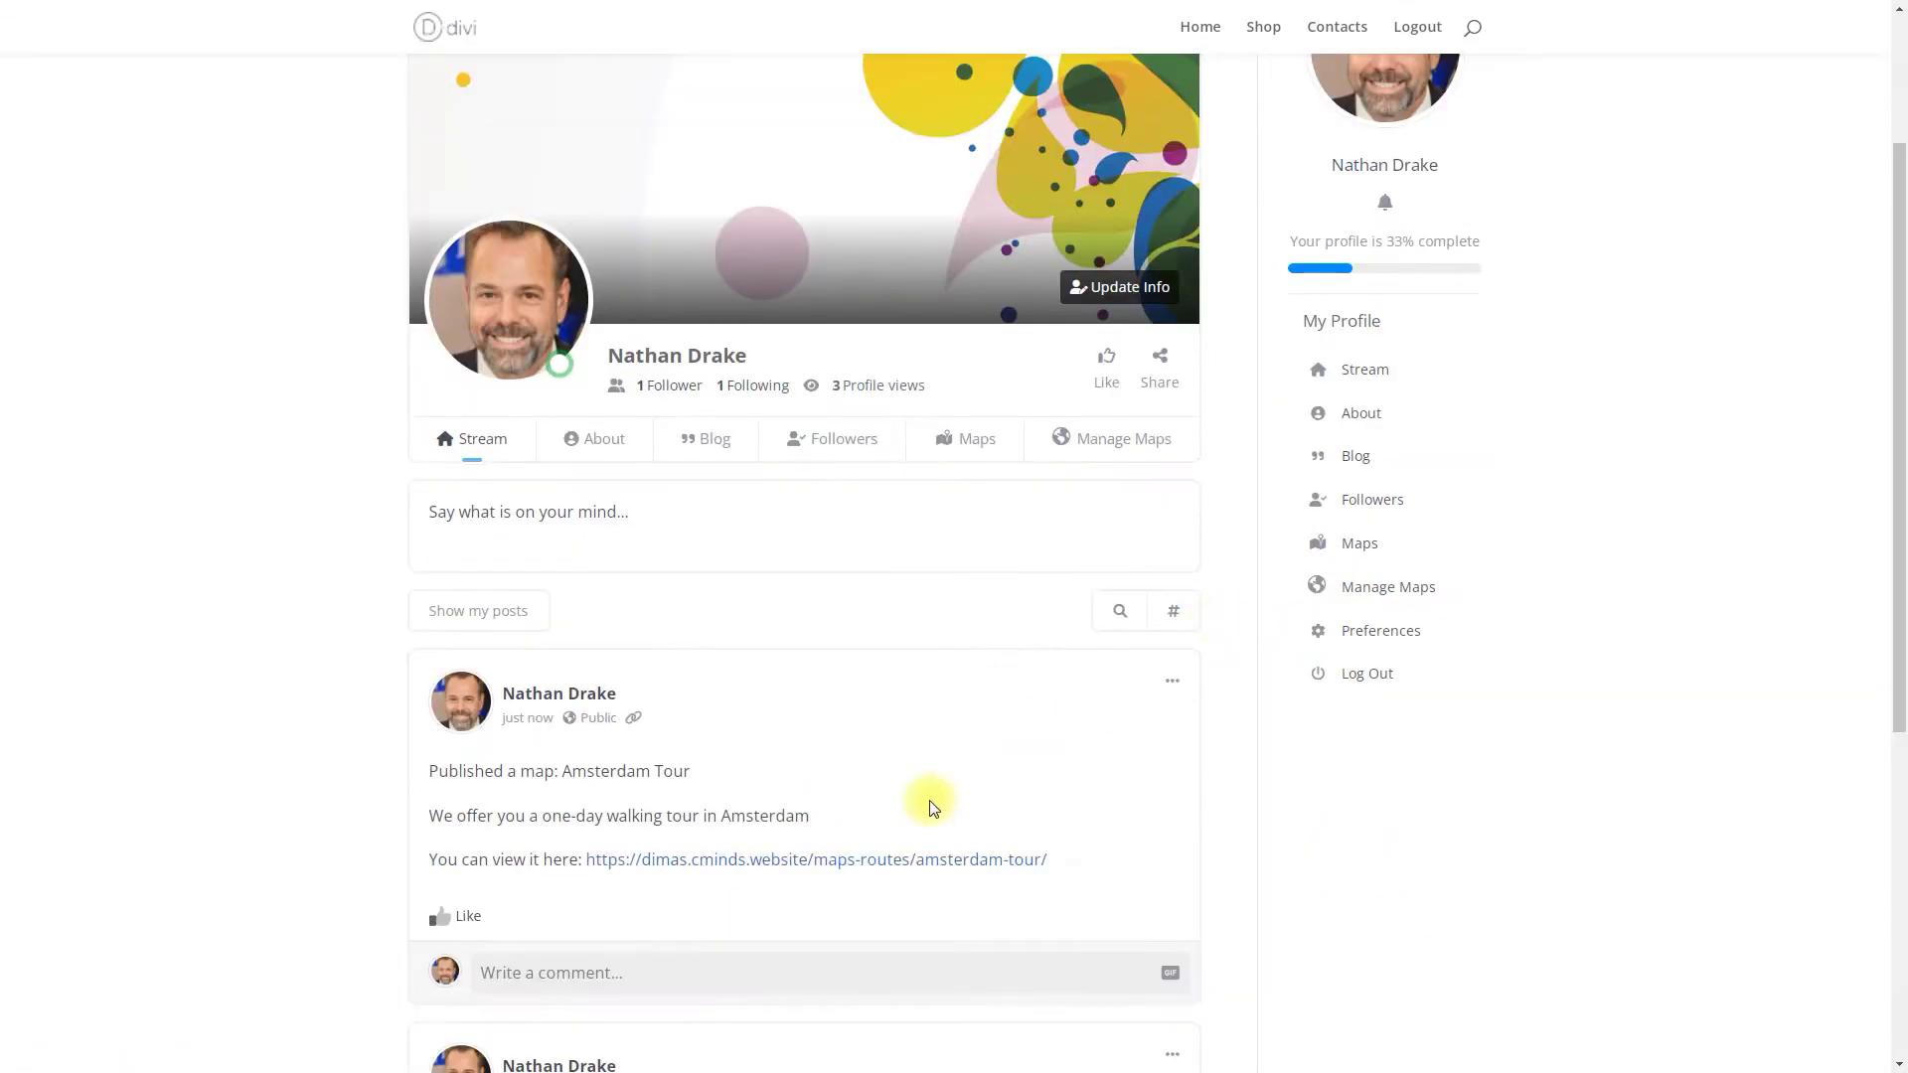
{"action": "scroll", "coordinate": [924, 800], "scroll_direction": "up", "scroll_amount": 4}
{"action": "left_click", "coordinate": [430, 230]}
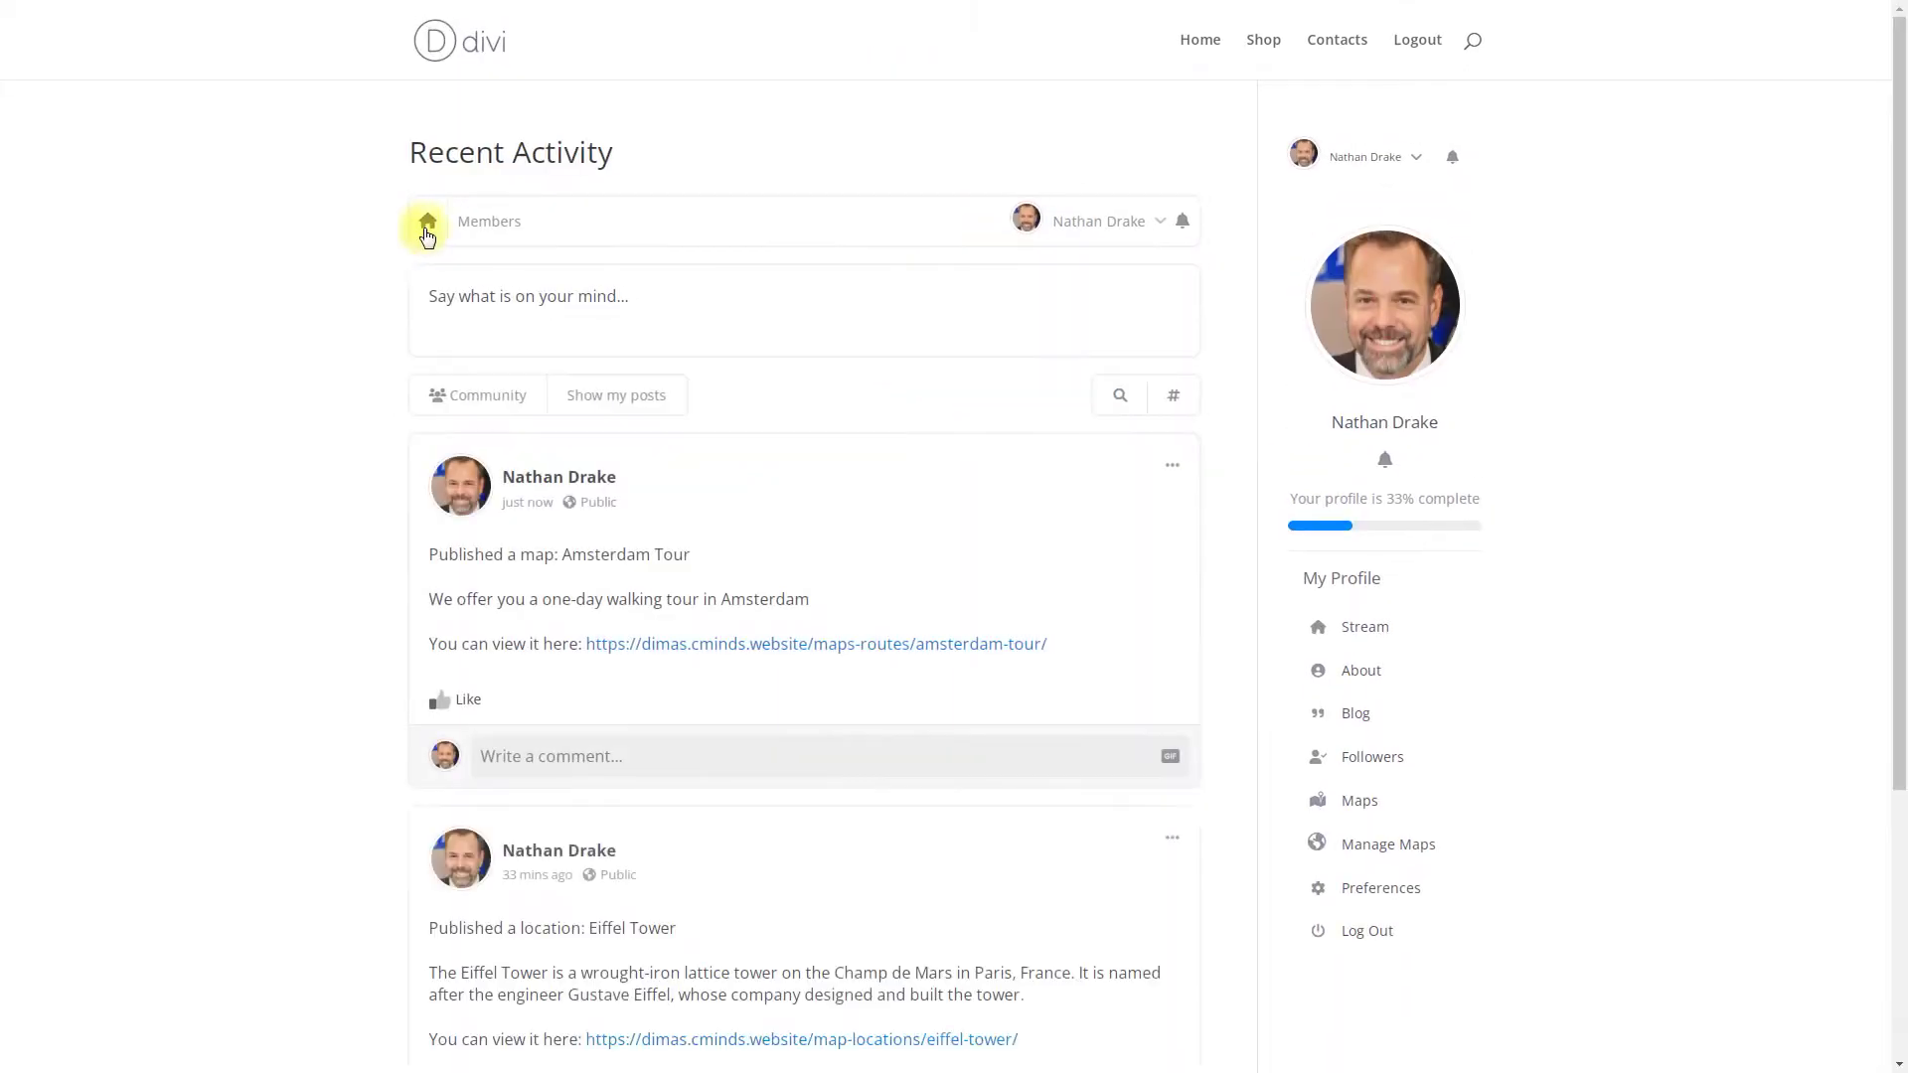
{"action": "left_click", "coordinate": [919, 644]}
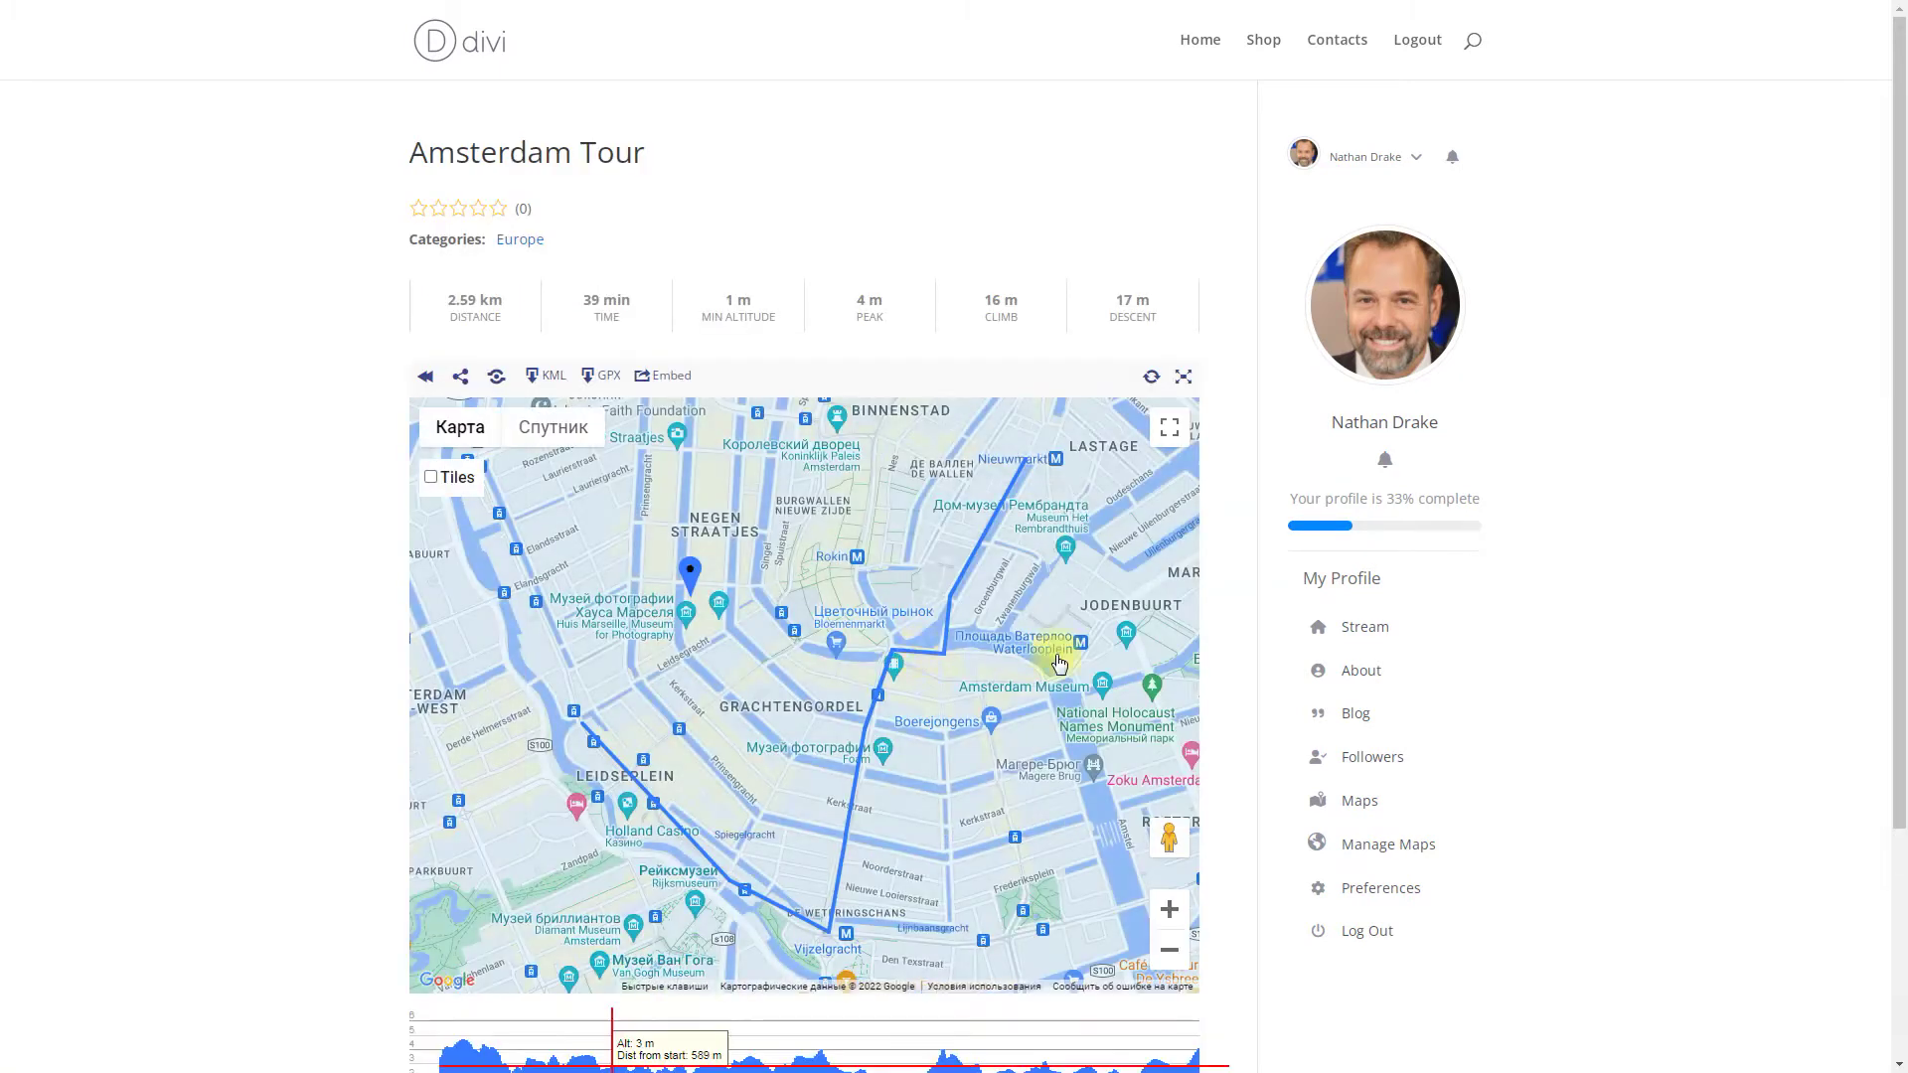
Recalculate the route for driving, then bicycling, and settle on walking.
{"action": "scroll", "coordinate": [1236, 660], "scroll_direction": "down", "scroll_amount": 3}
{"action": "left_click", "coordinate": [705, 848]}
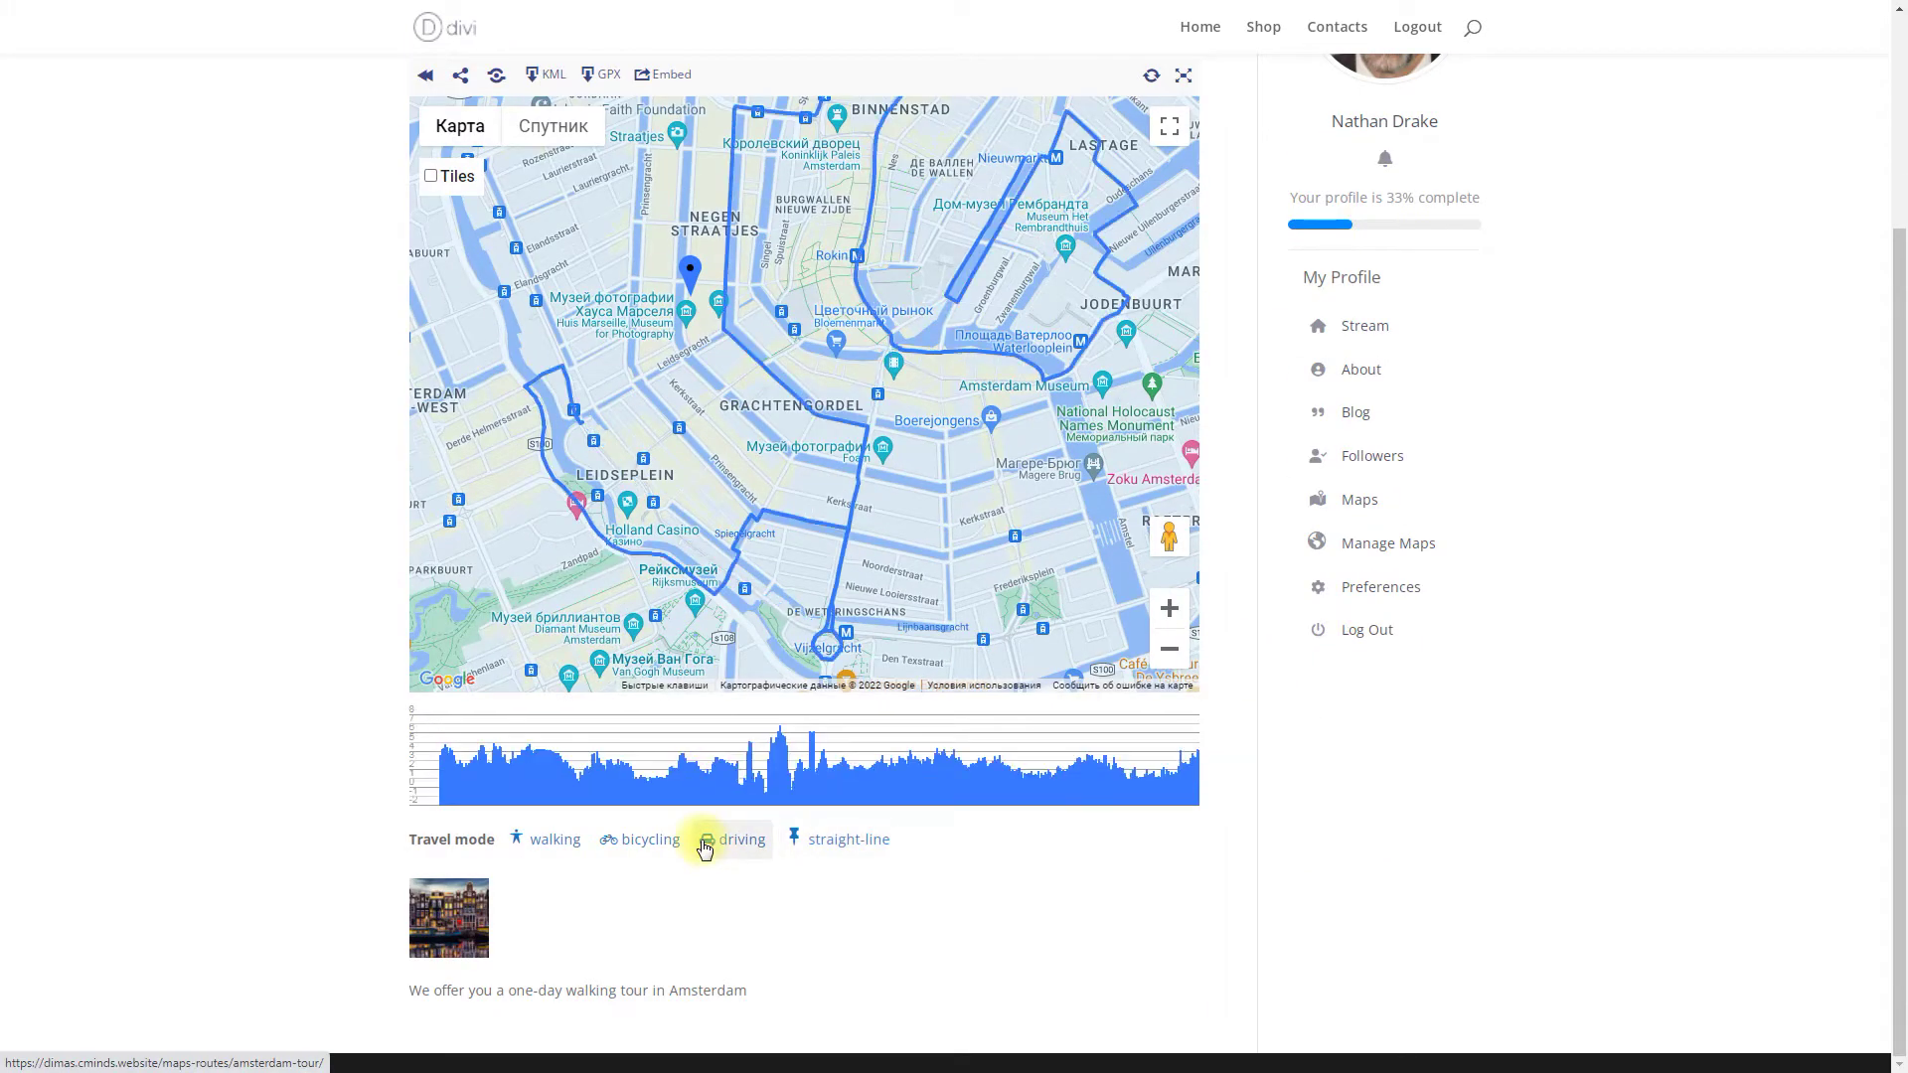
{"action": "left_click", "coordinate": [648, 845]}
{"action": "left_click", "coordinate": [571, 850]}
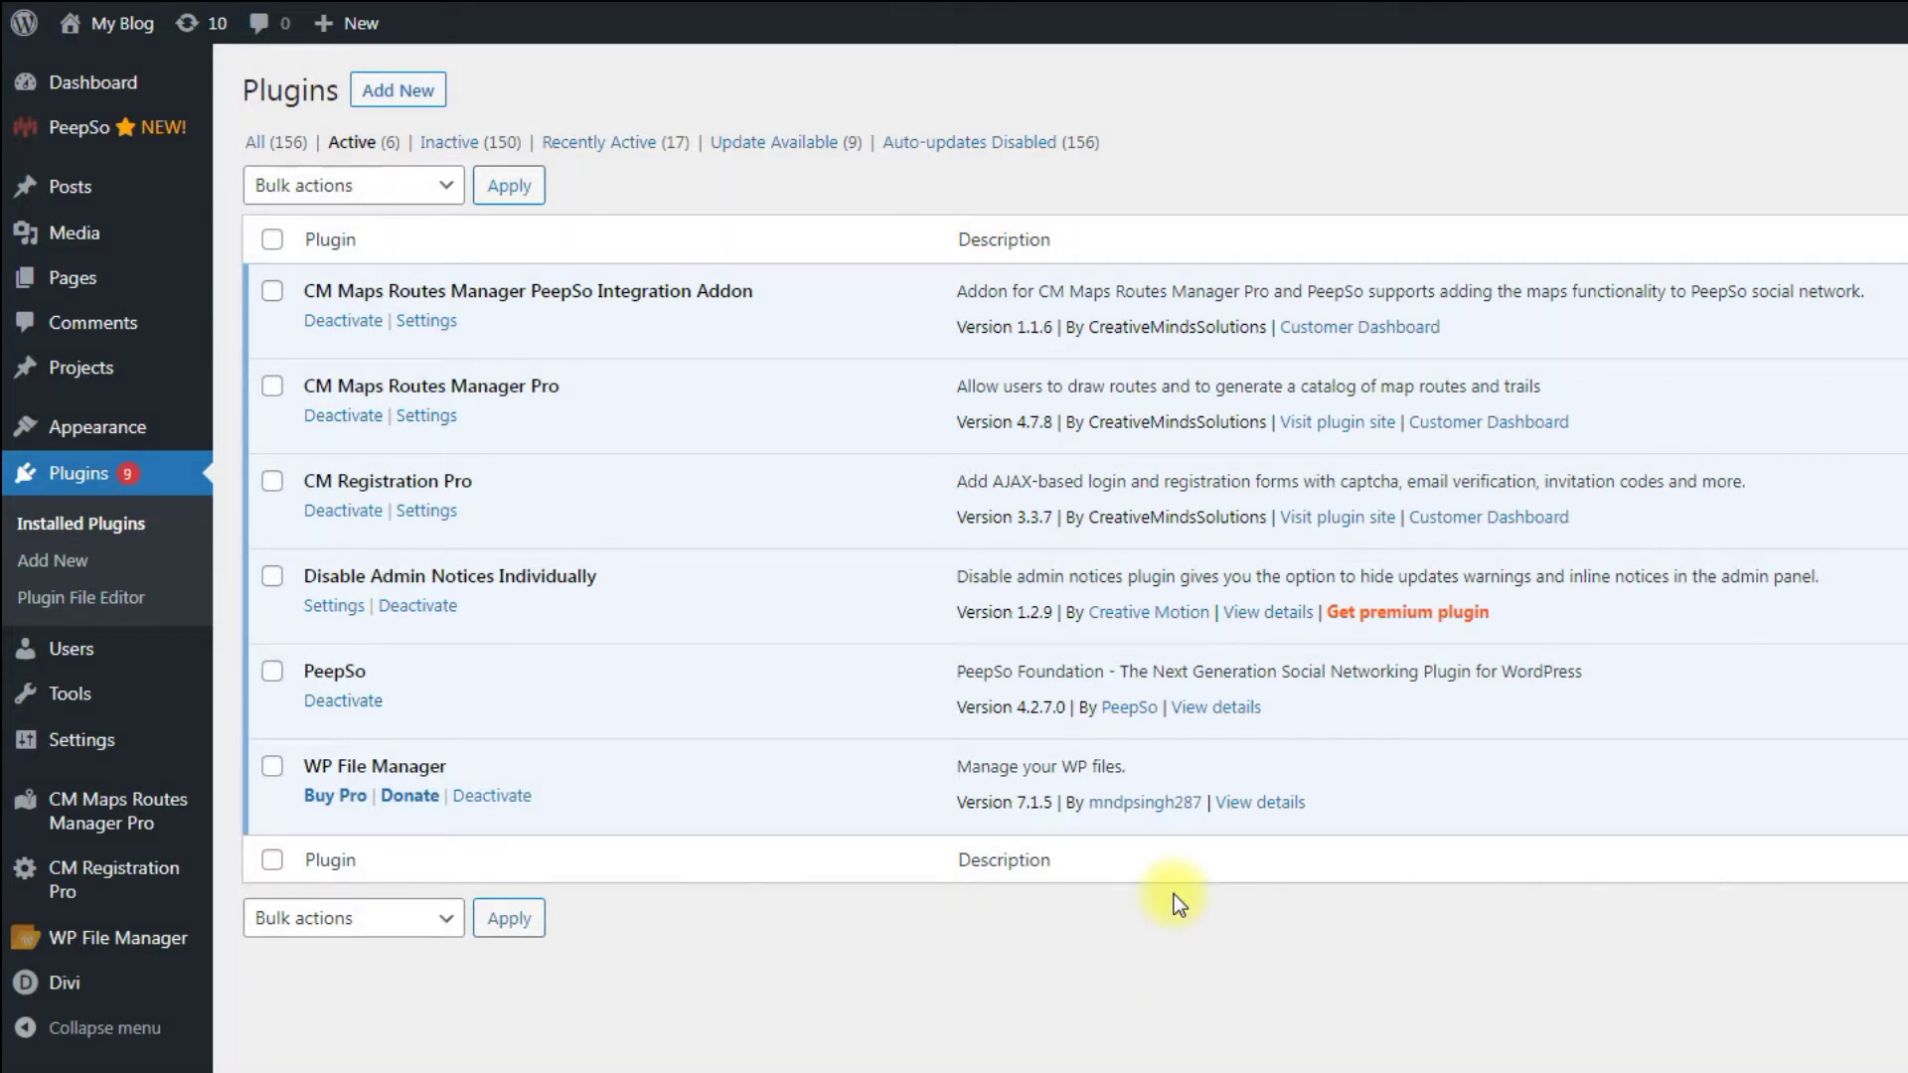
Open PeepSo Configuration and switch to its CM Maps Routes settings tab.
{"action": "mouse_move", "coordinate": [163, 127]}
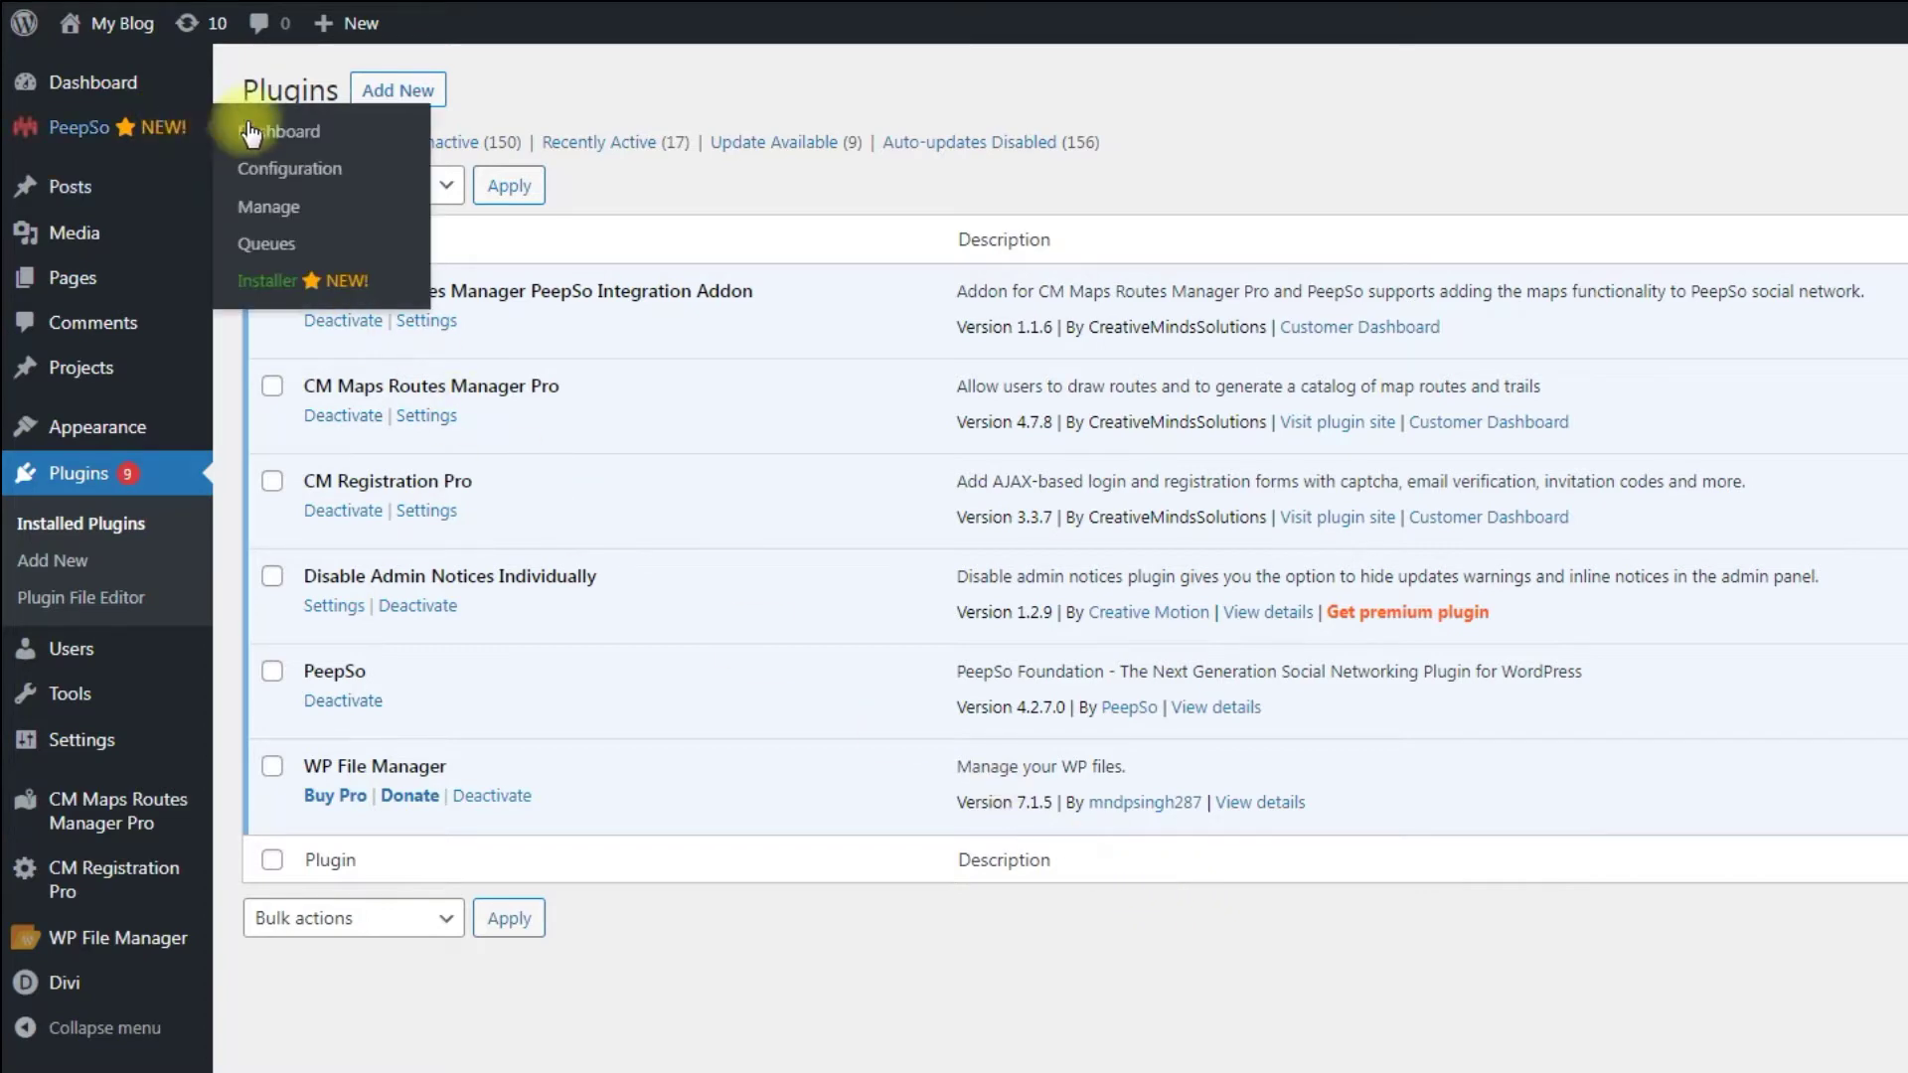
{"action": "left_click", "coordinate": [318, 169]}
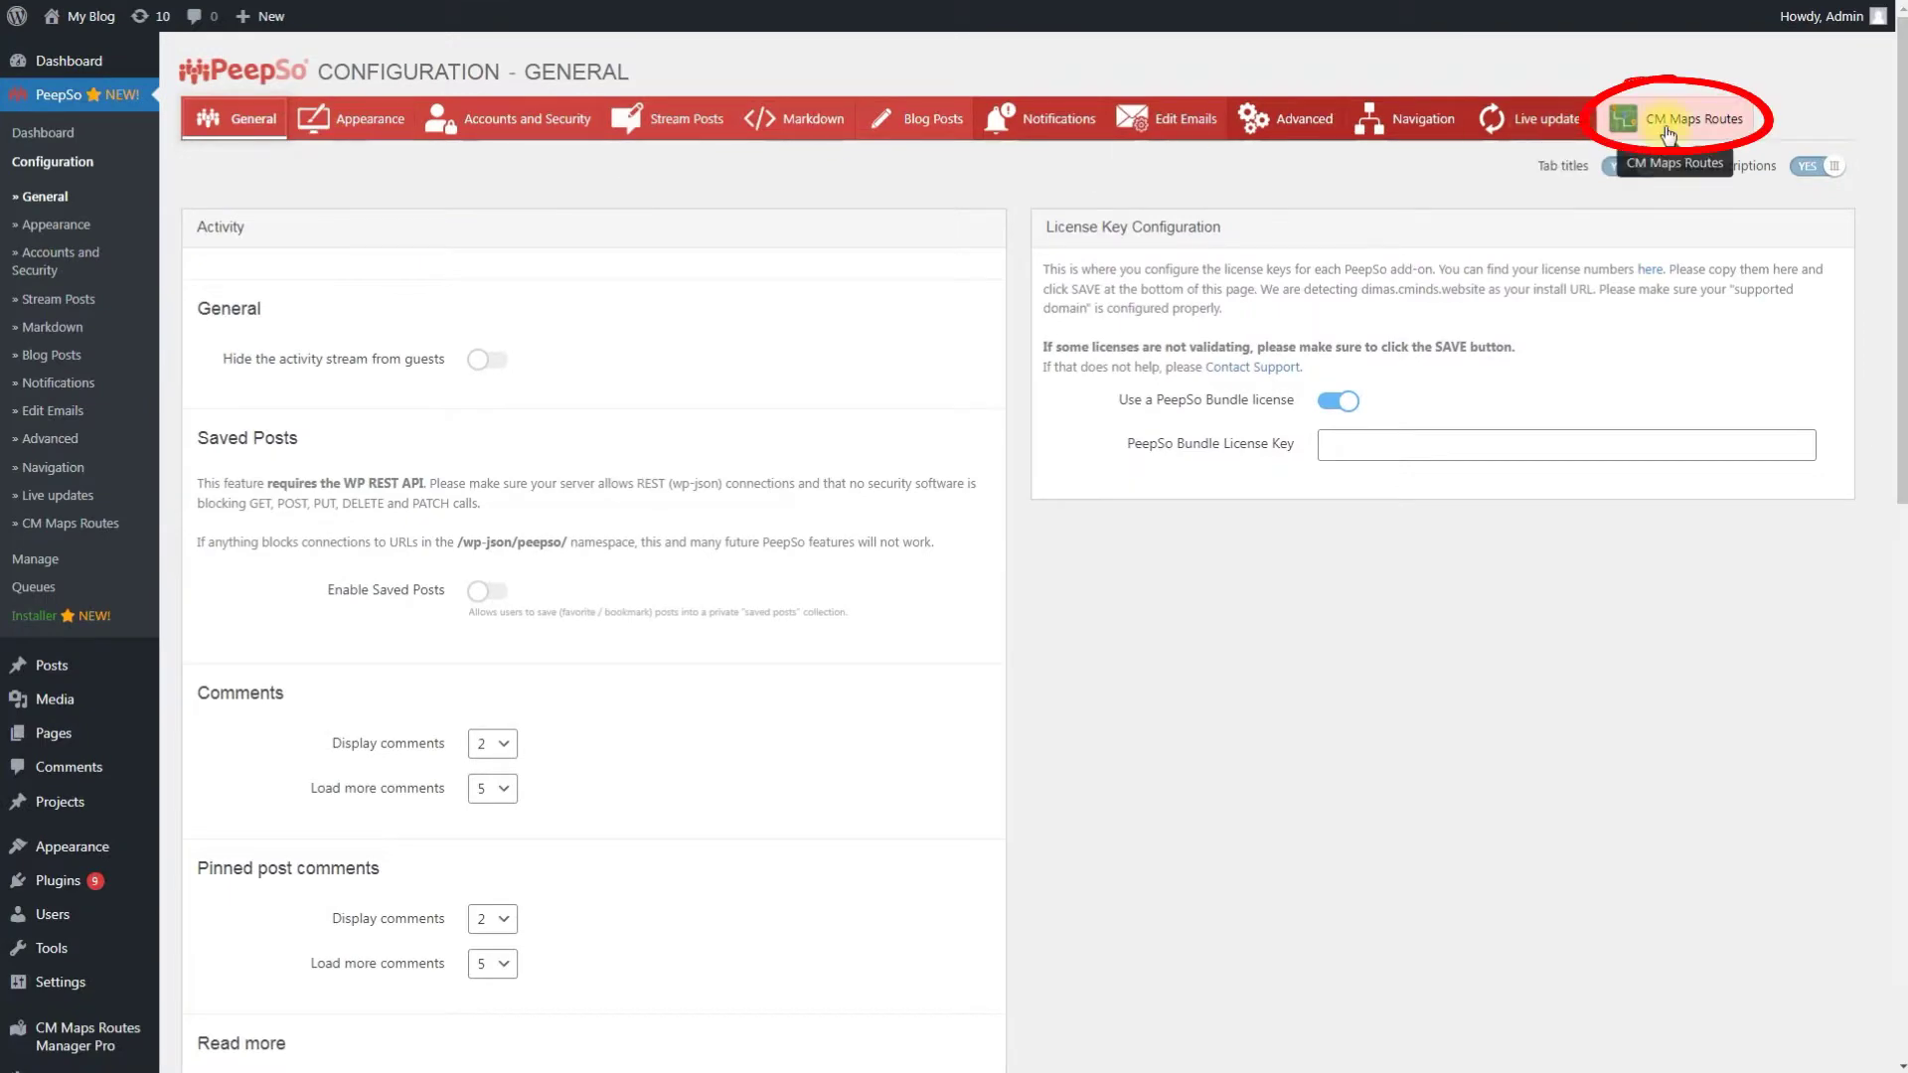
{"action": "left_click", "coordinate": [1675, 114]}
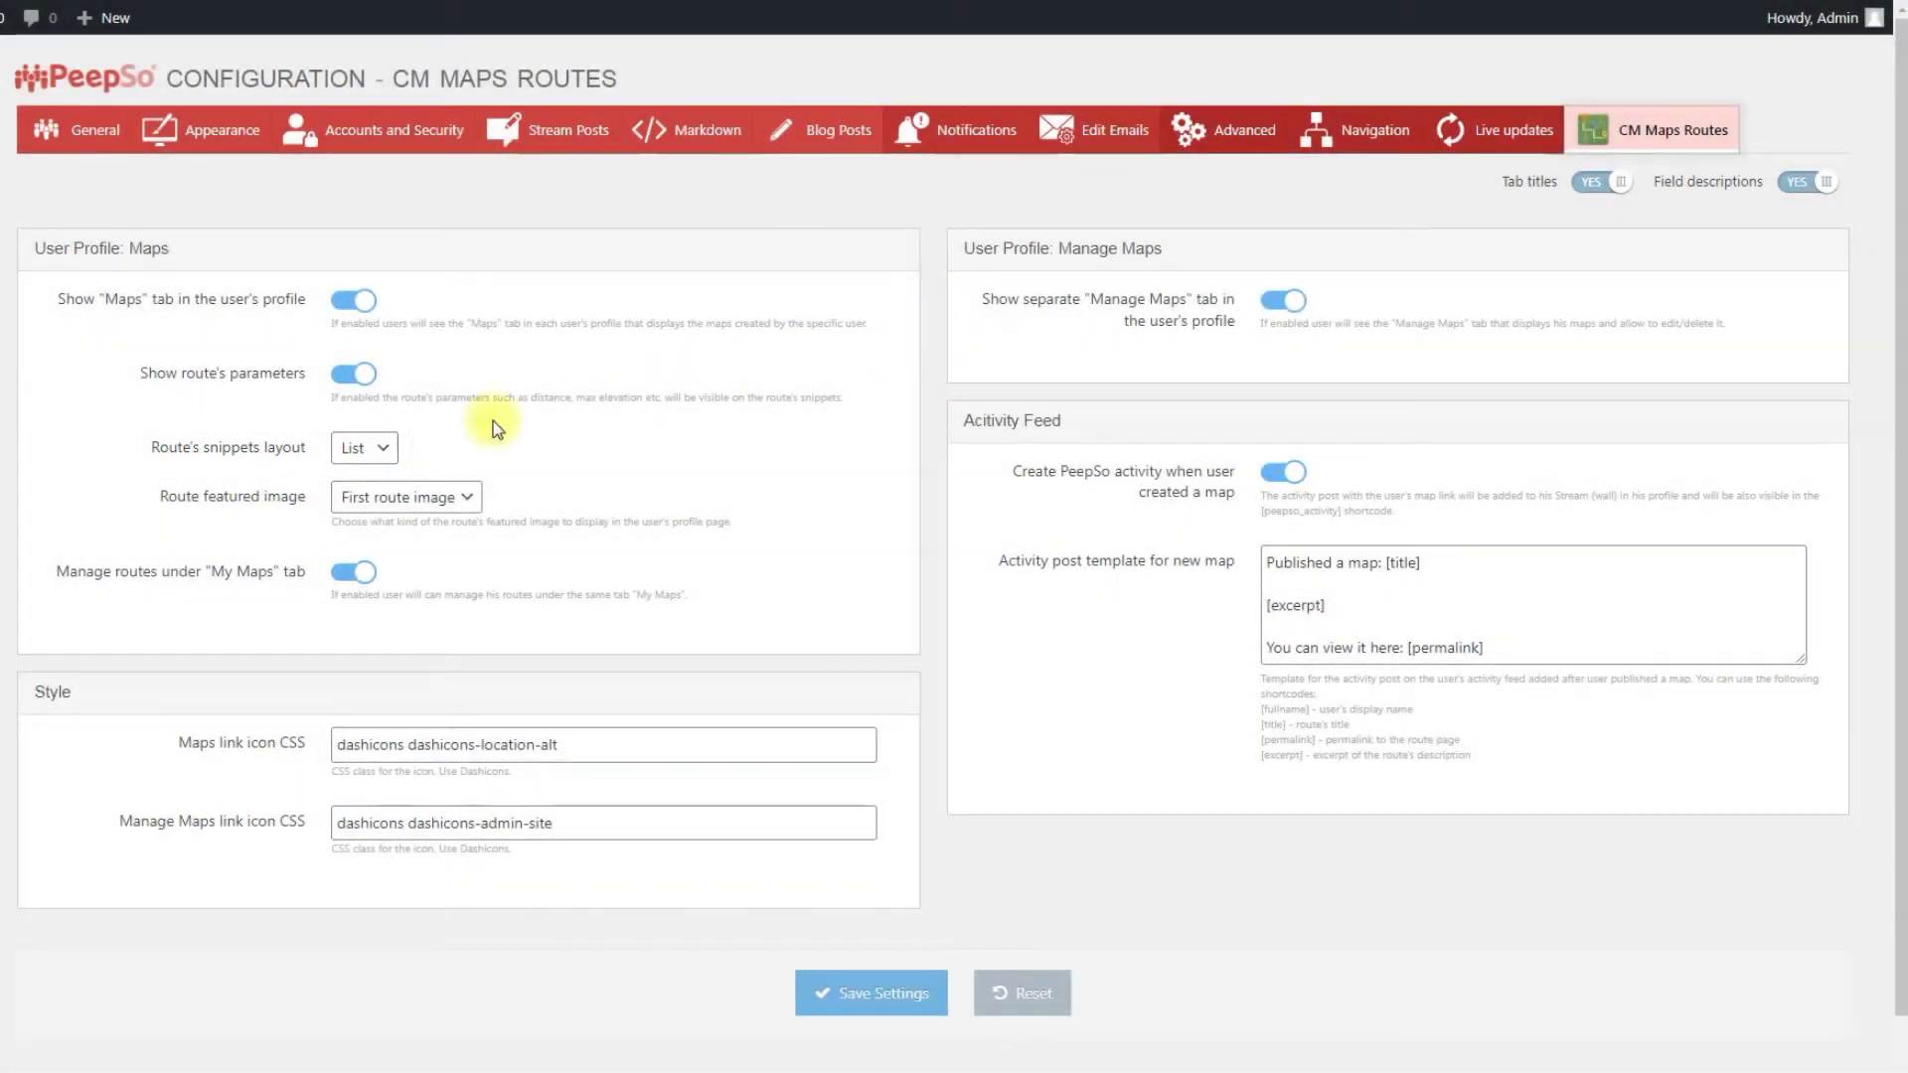
{"action": "left_click", "coordinate": [365, 449]}
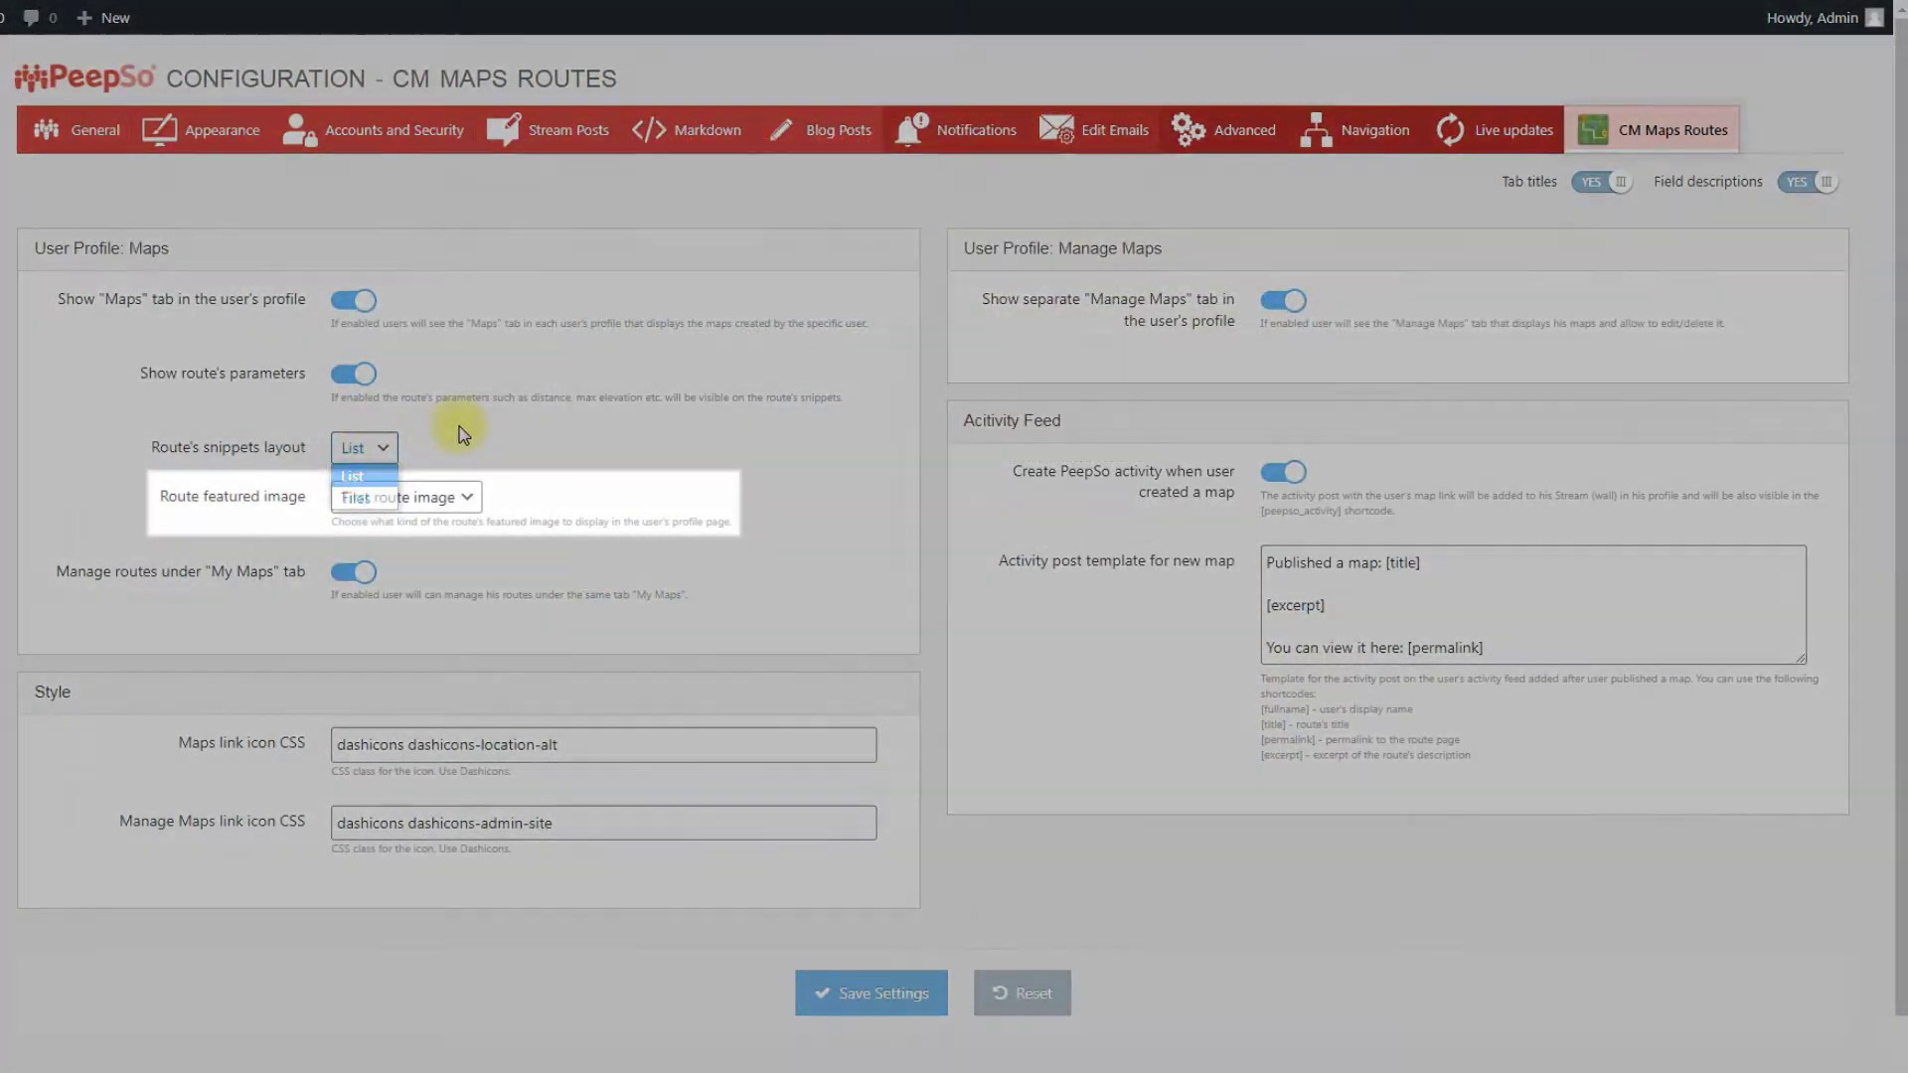
{"action": "left_click", "coordinate": [459, 426]}
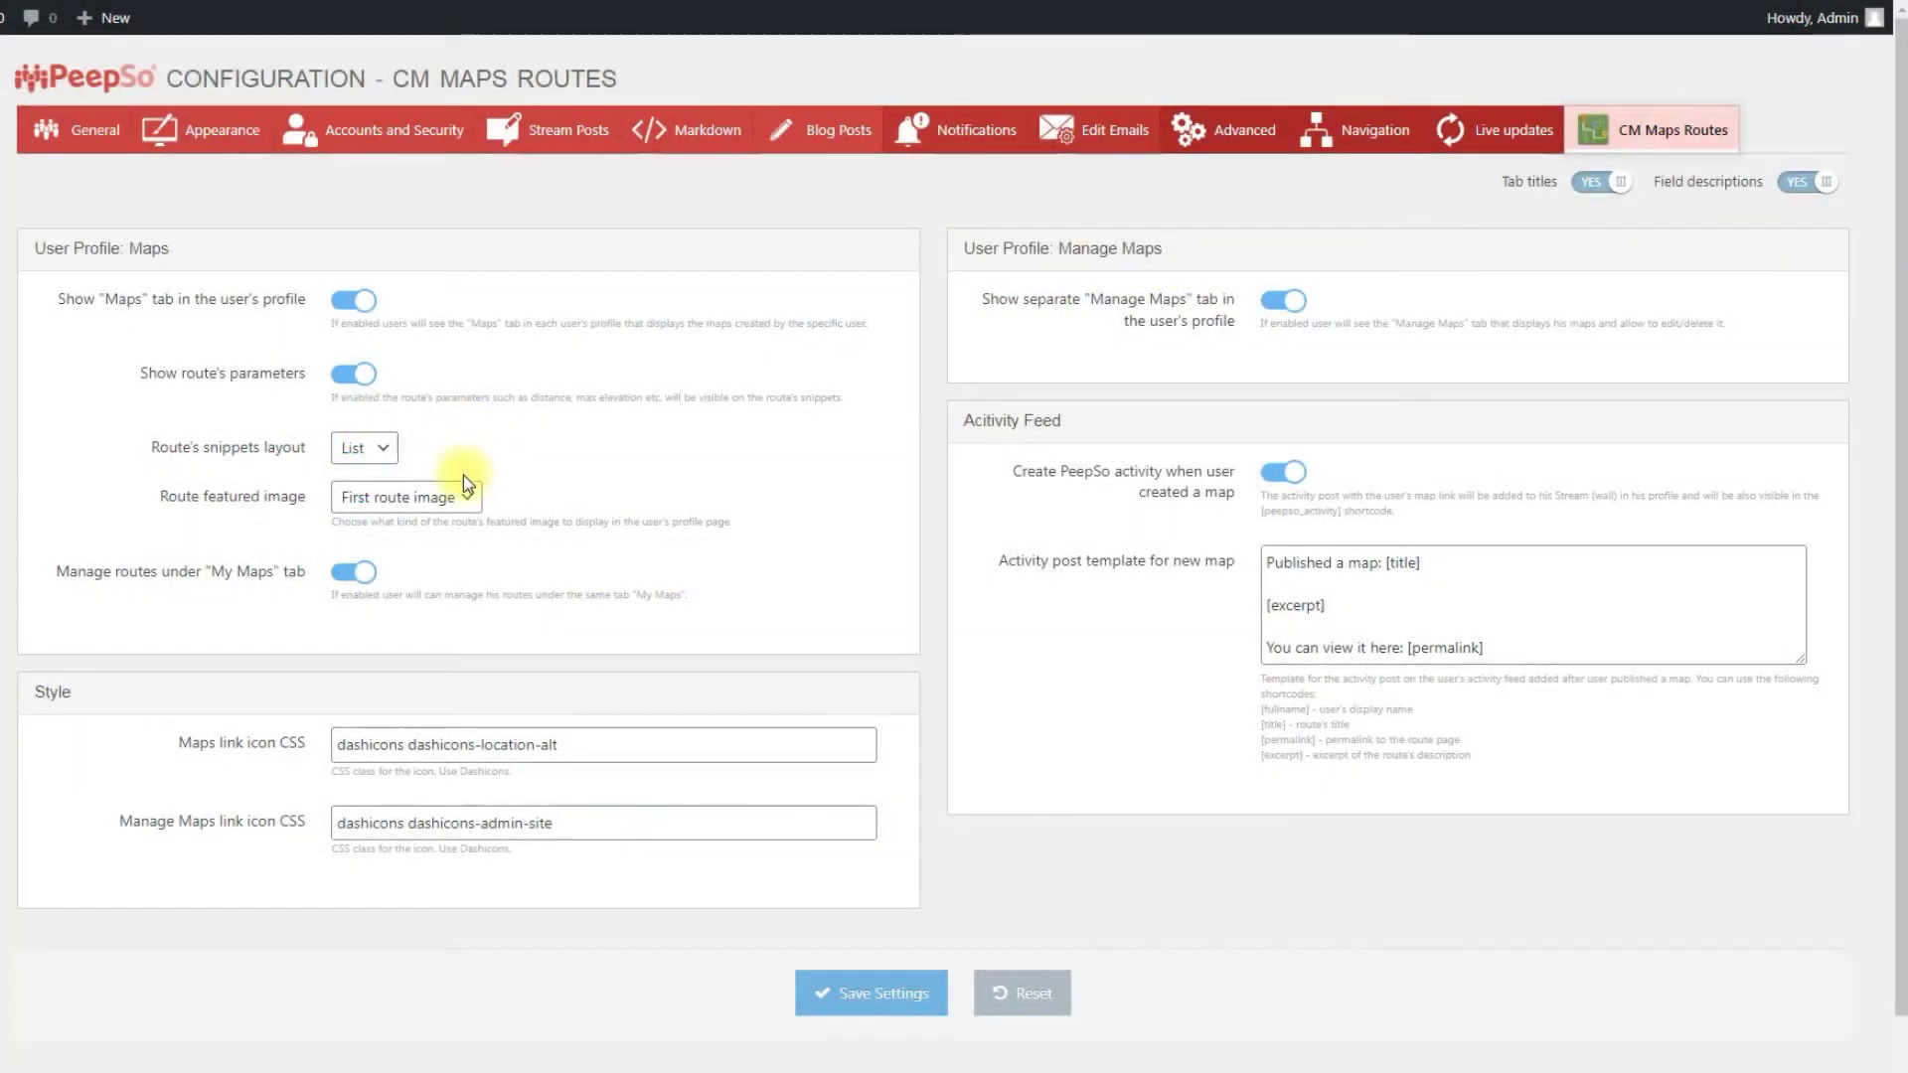
{"action": "left_click", "coordinate": [460, 497]}
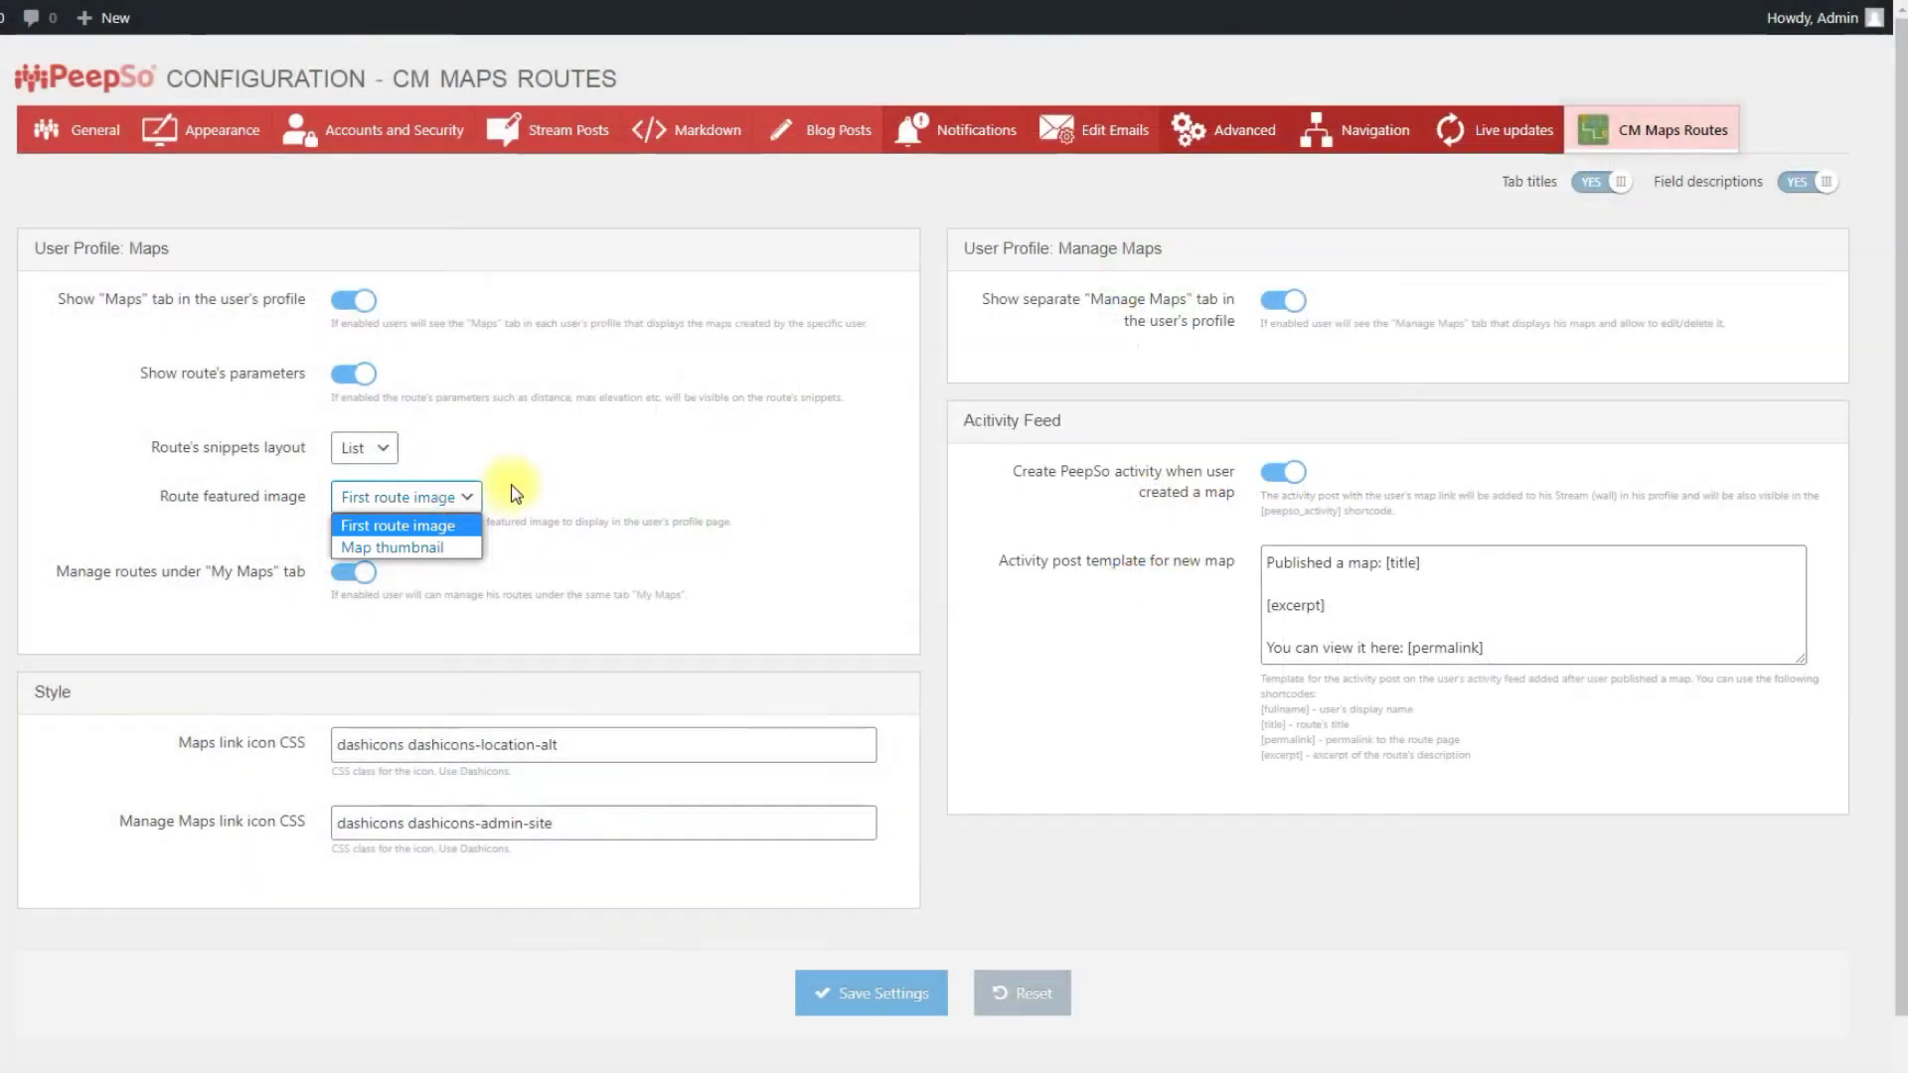
{"action": "left_click", "coordinate": [526, 482]}
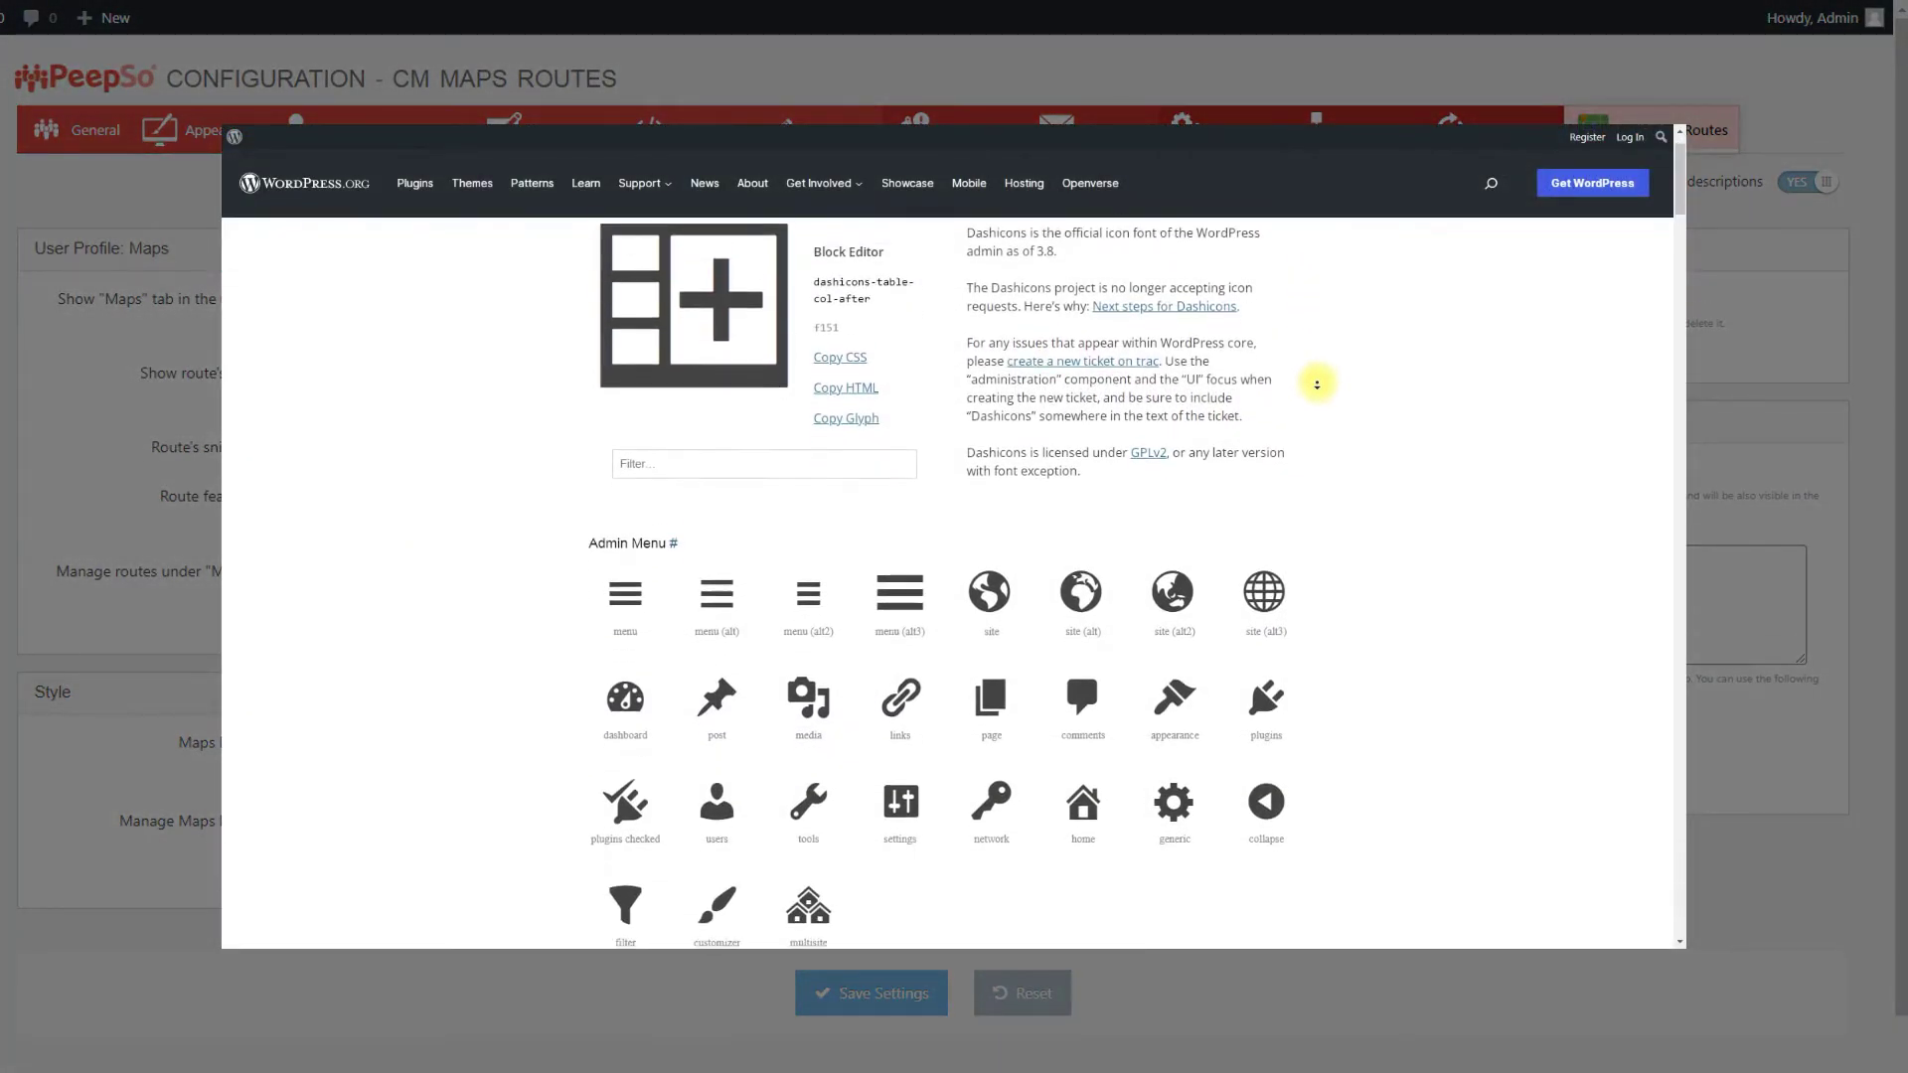
{"action": "scroll", "coordinate": [1317, 383], "scroll_direction": "down", "scroll_amount": 3}
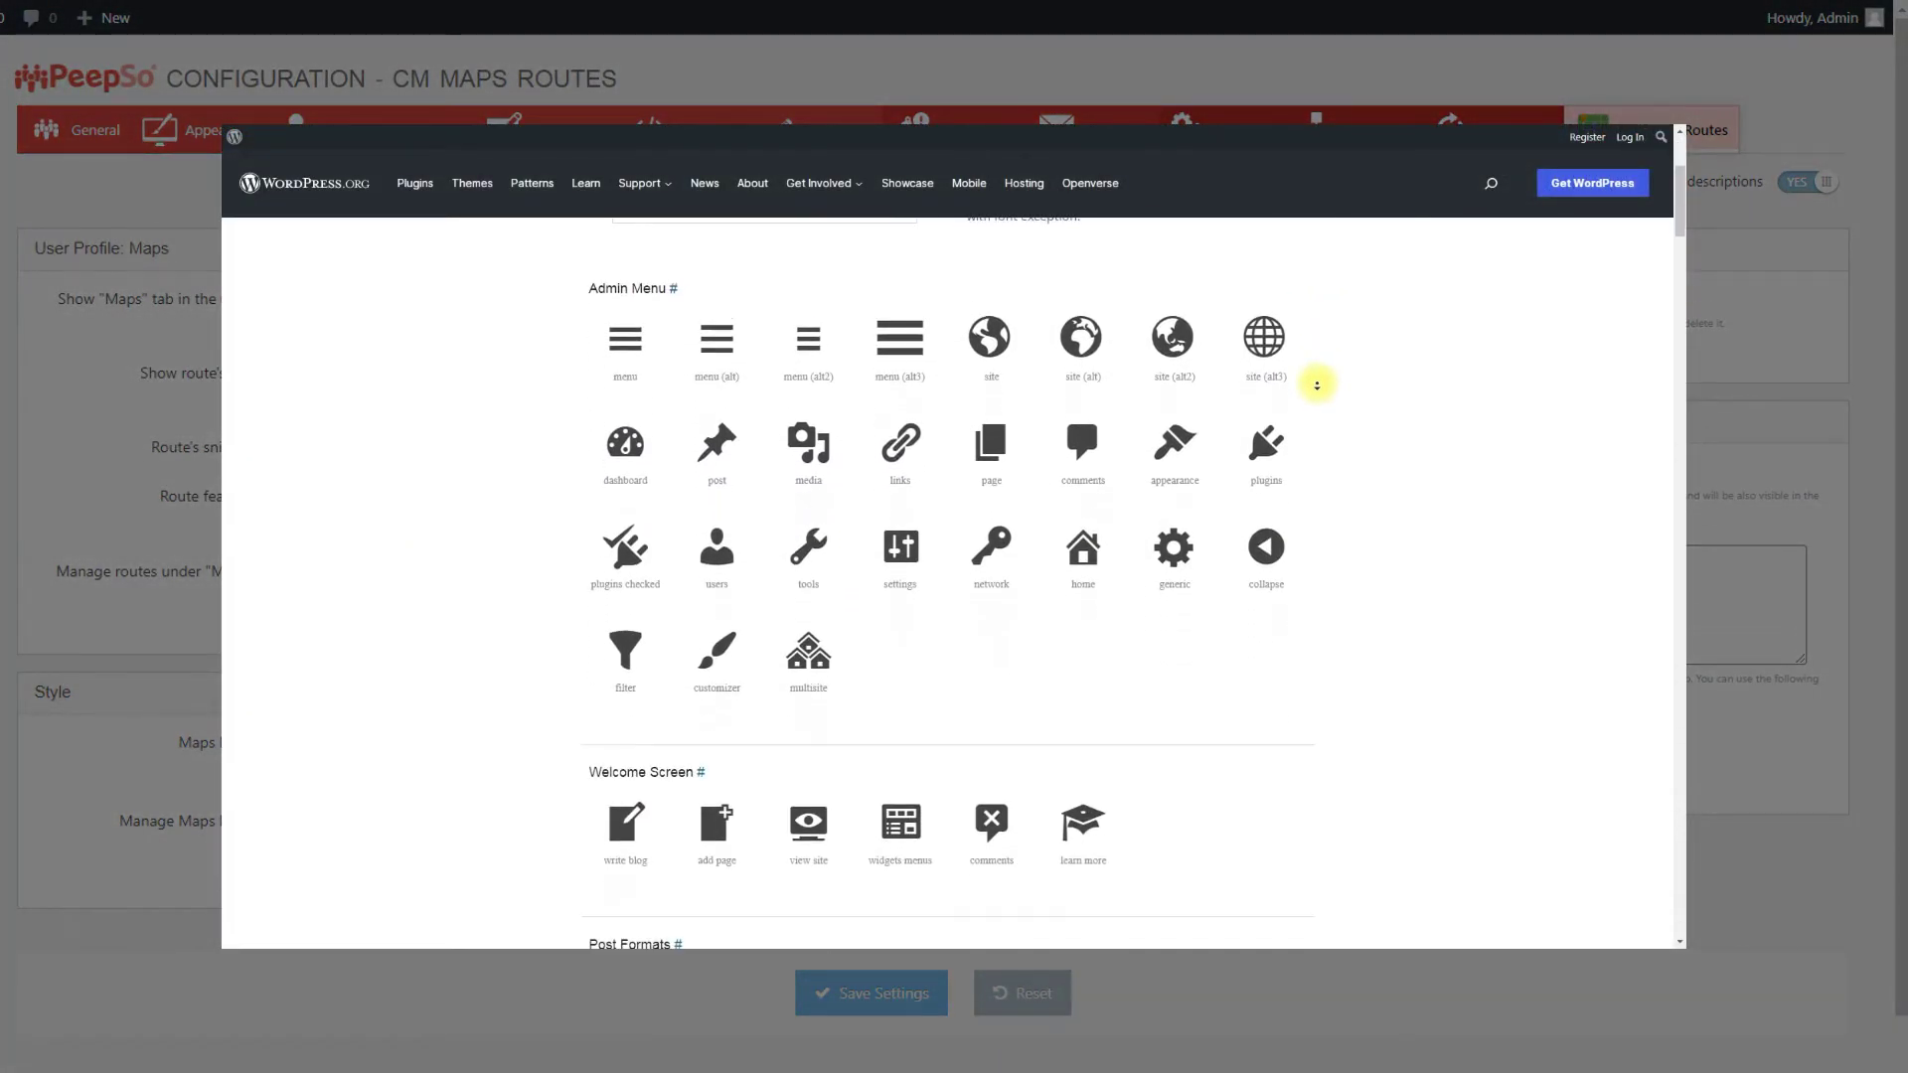
{"action": "scroll", "coordinate": [1317, 383], "scroll_direction": "down", "scroll_amount": 1}
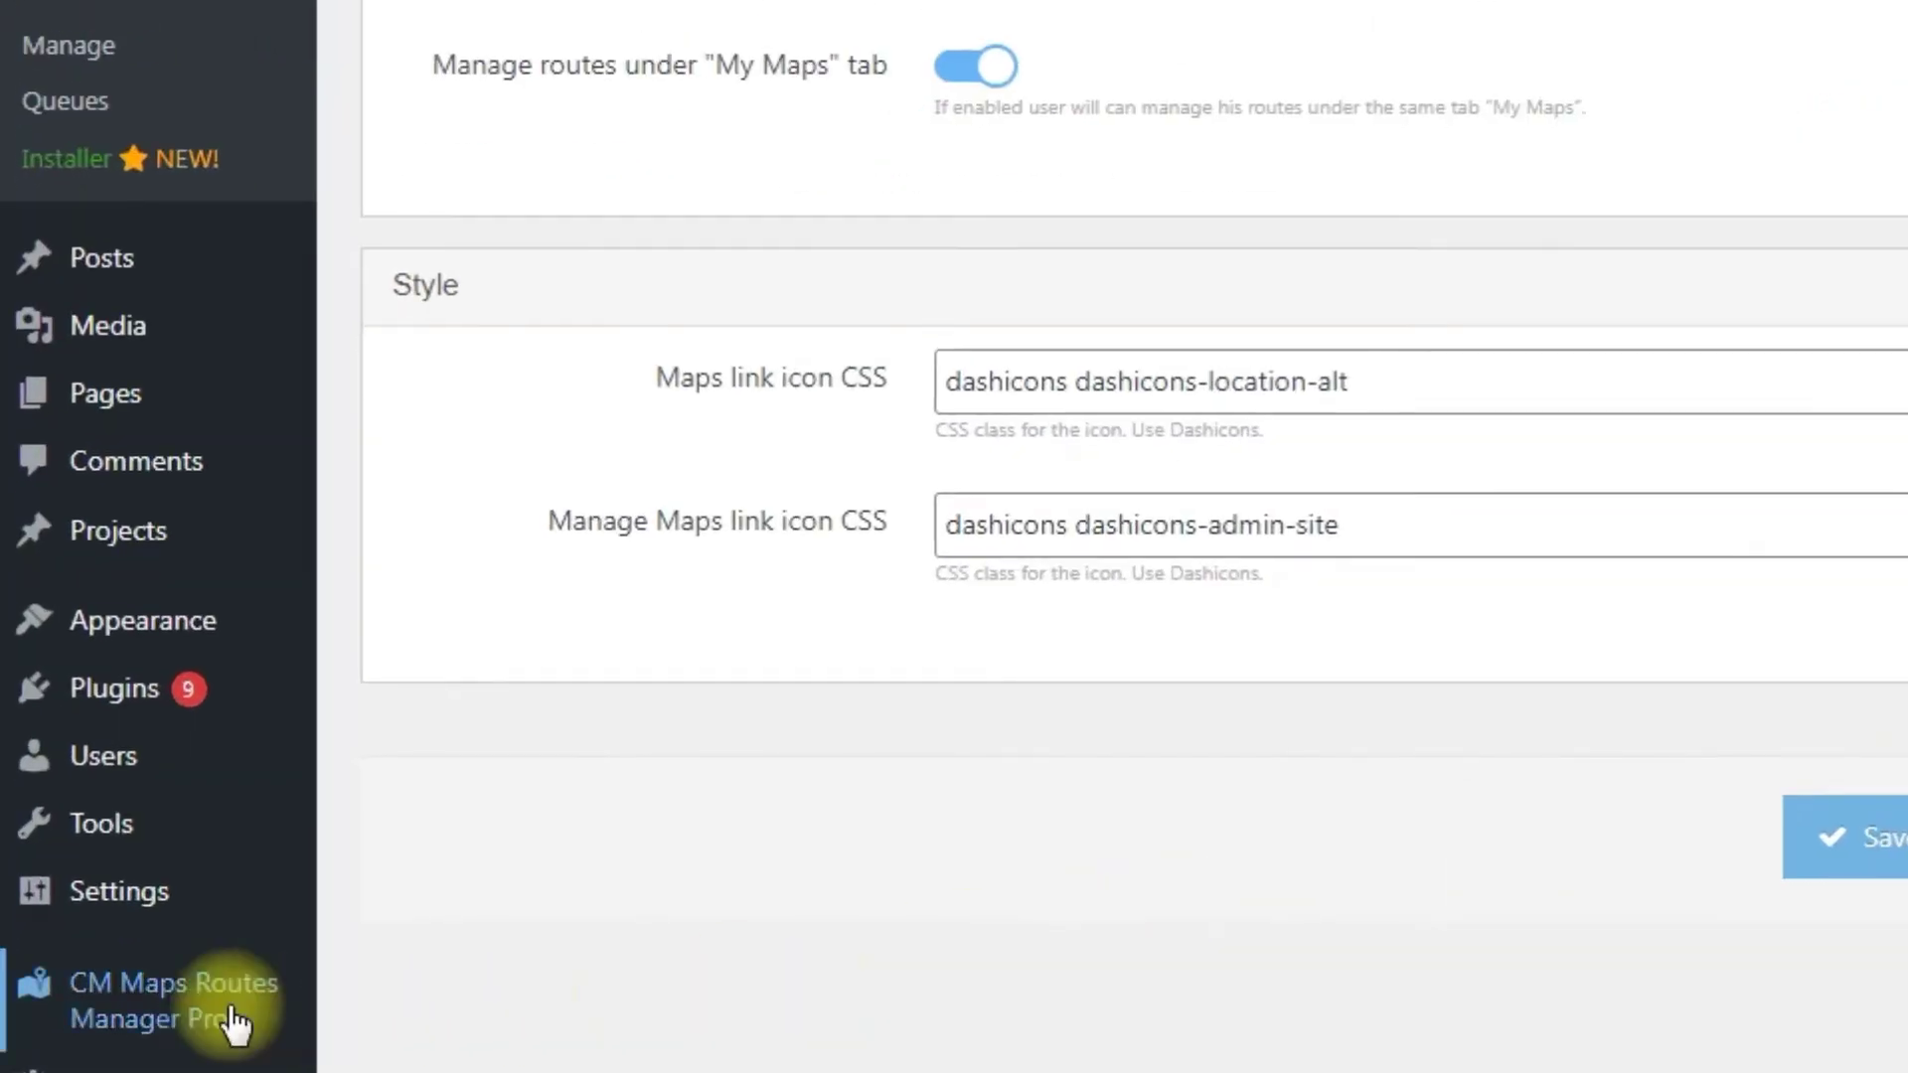
Open CM Maps Routes Manager Pro Settings on the Labels tab, scrolled down to the PeepSo labels.
{"action": "mouse_move", "coordinate": [163, 1023]}
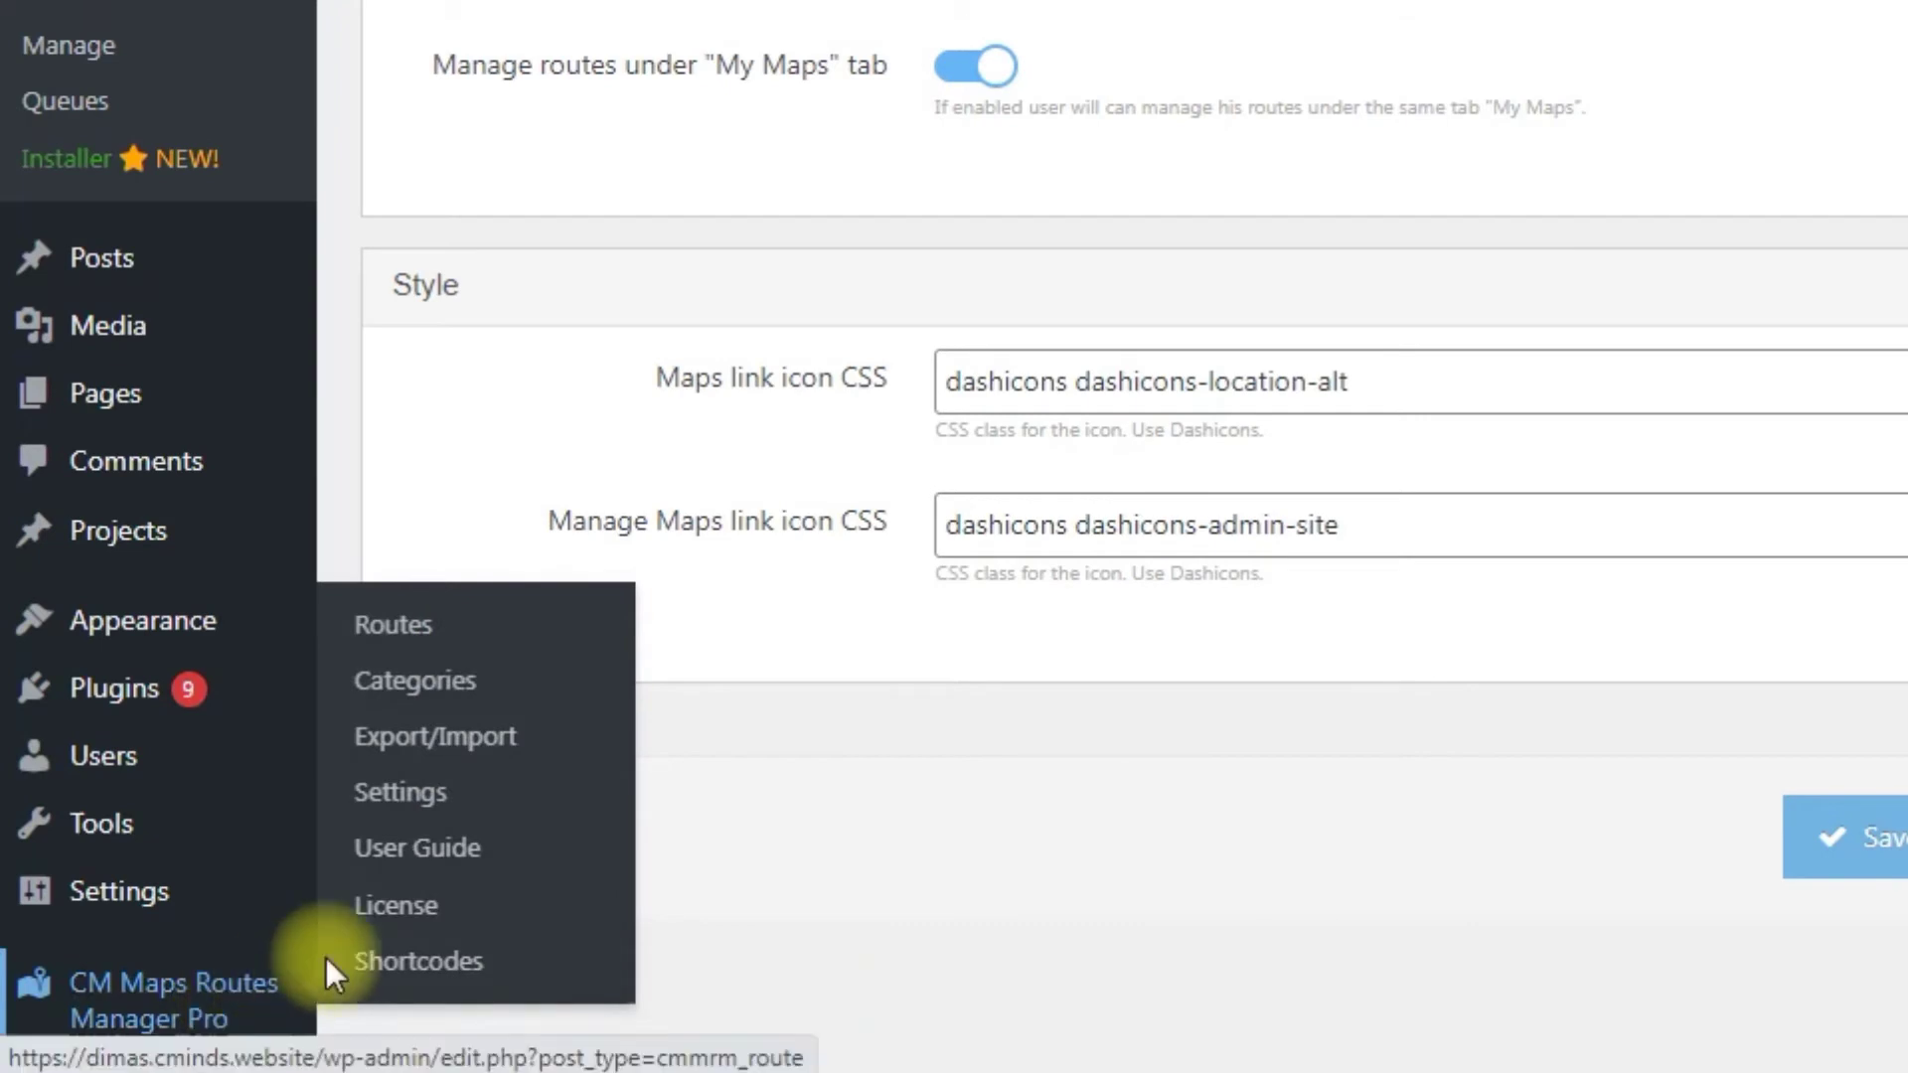
{"action": "left_click", "coordinate": [439, 797]}
{"action": "left_click", "coordinate": [1210, 333]}
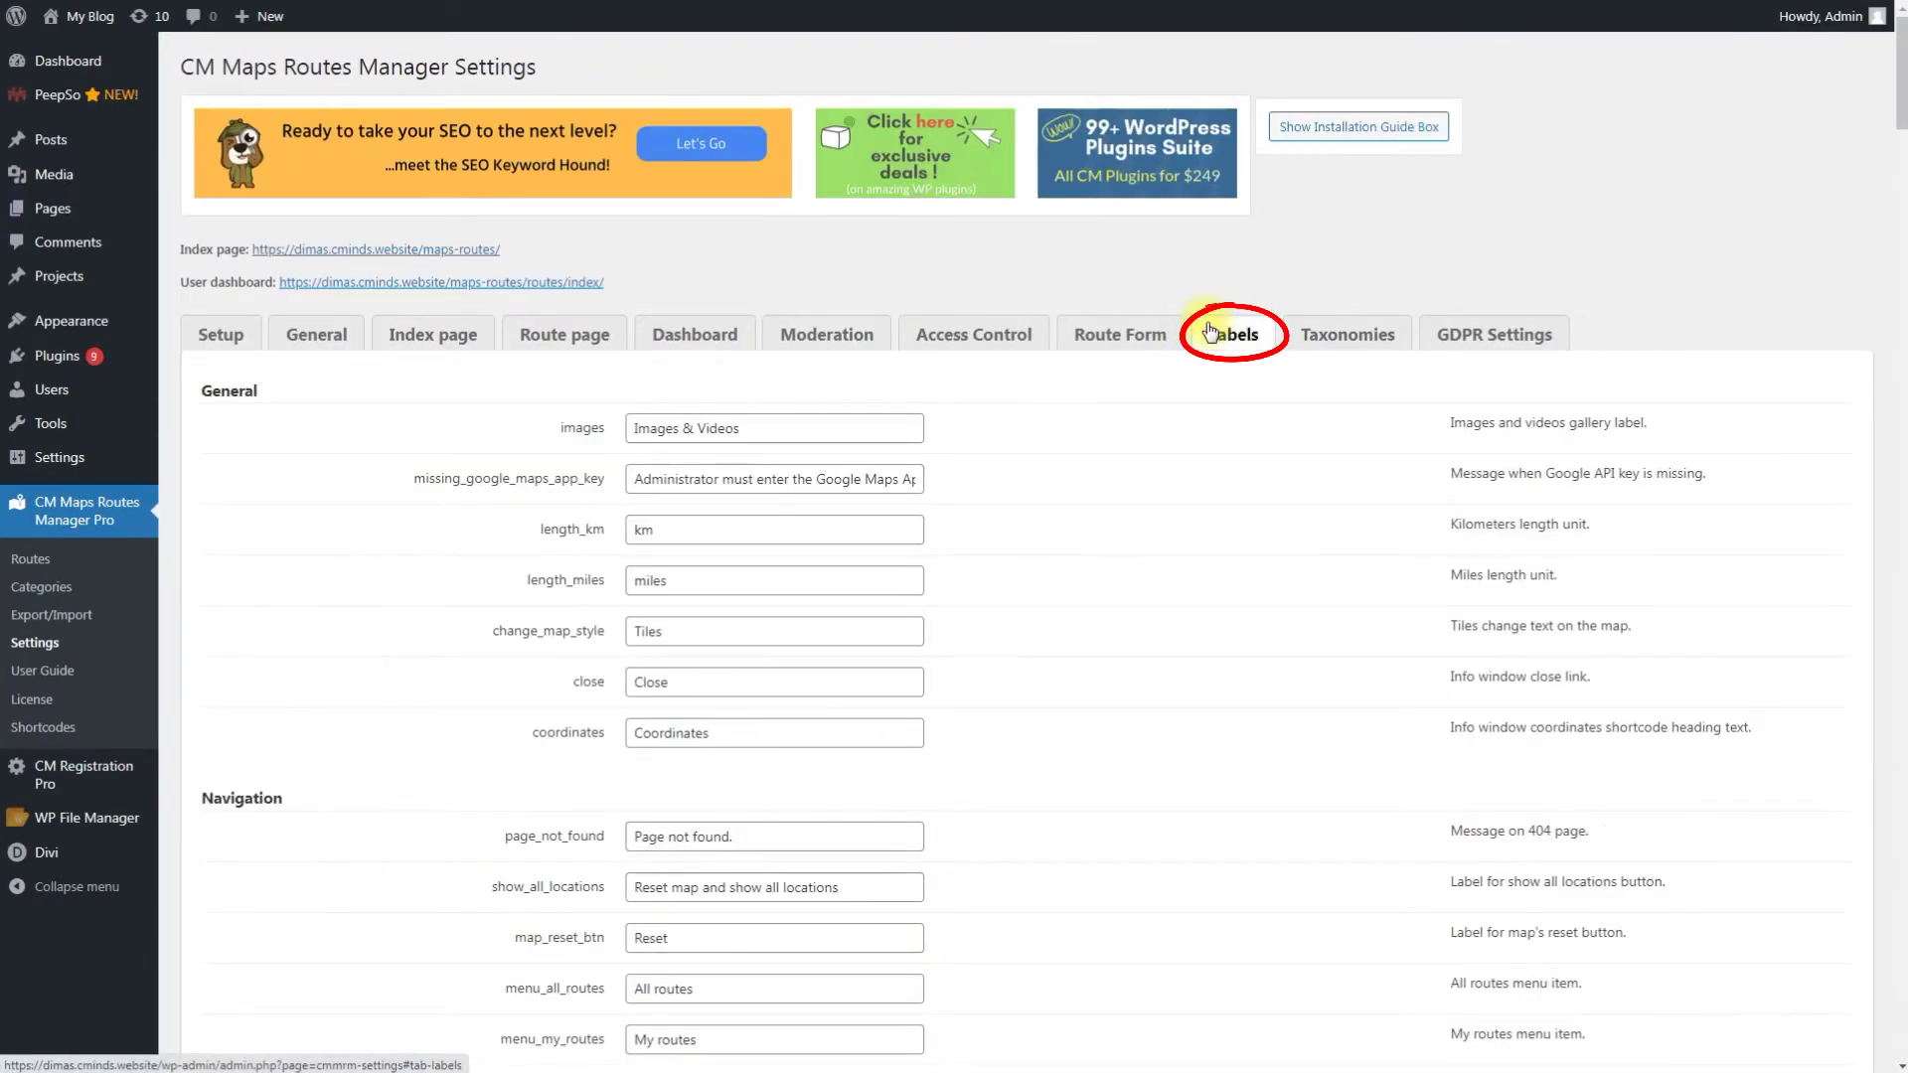
{"action": "left_click_drag", "start_coordinate": [1900, 84], "coordinate": [1899, 1064]}
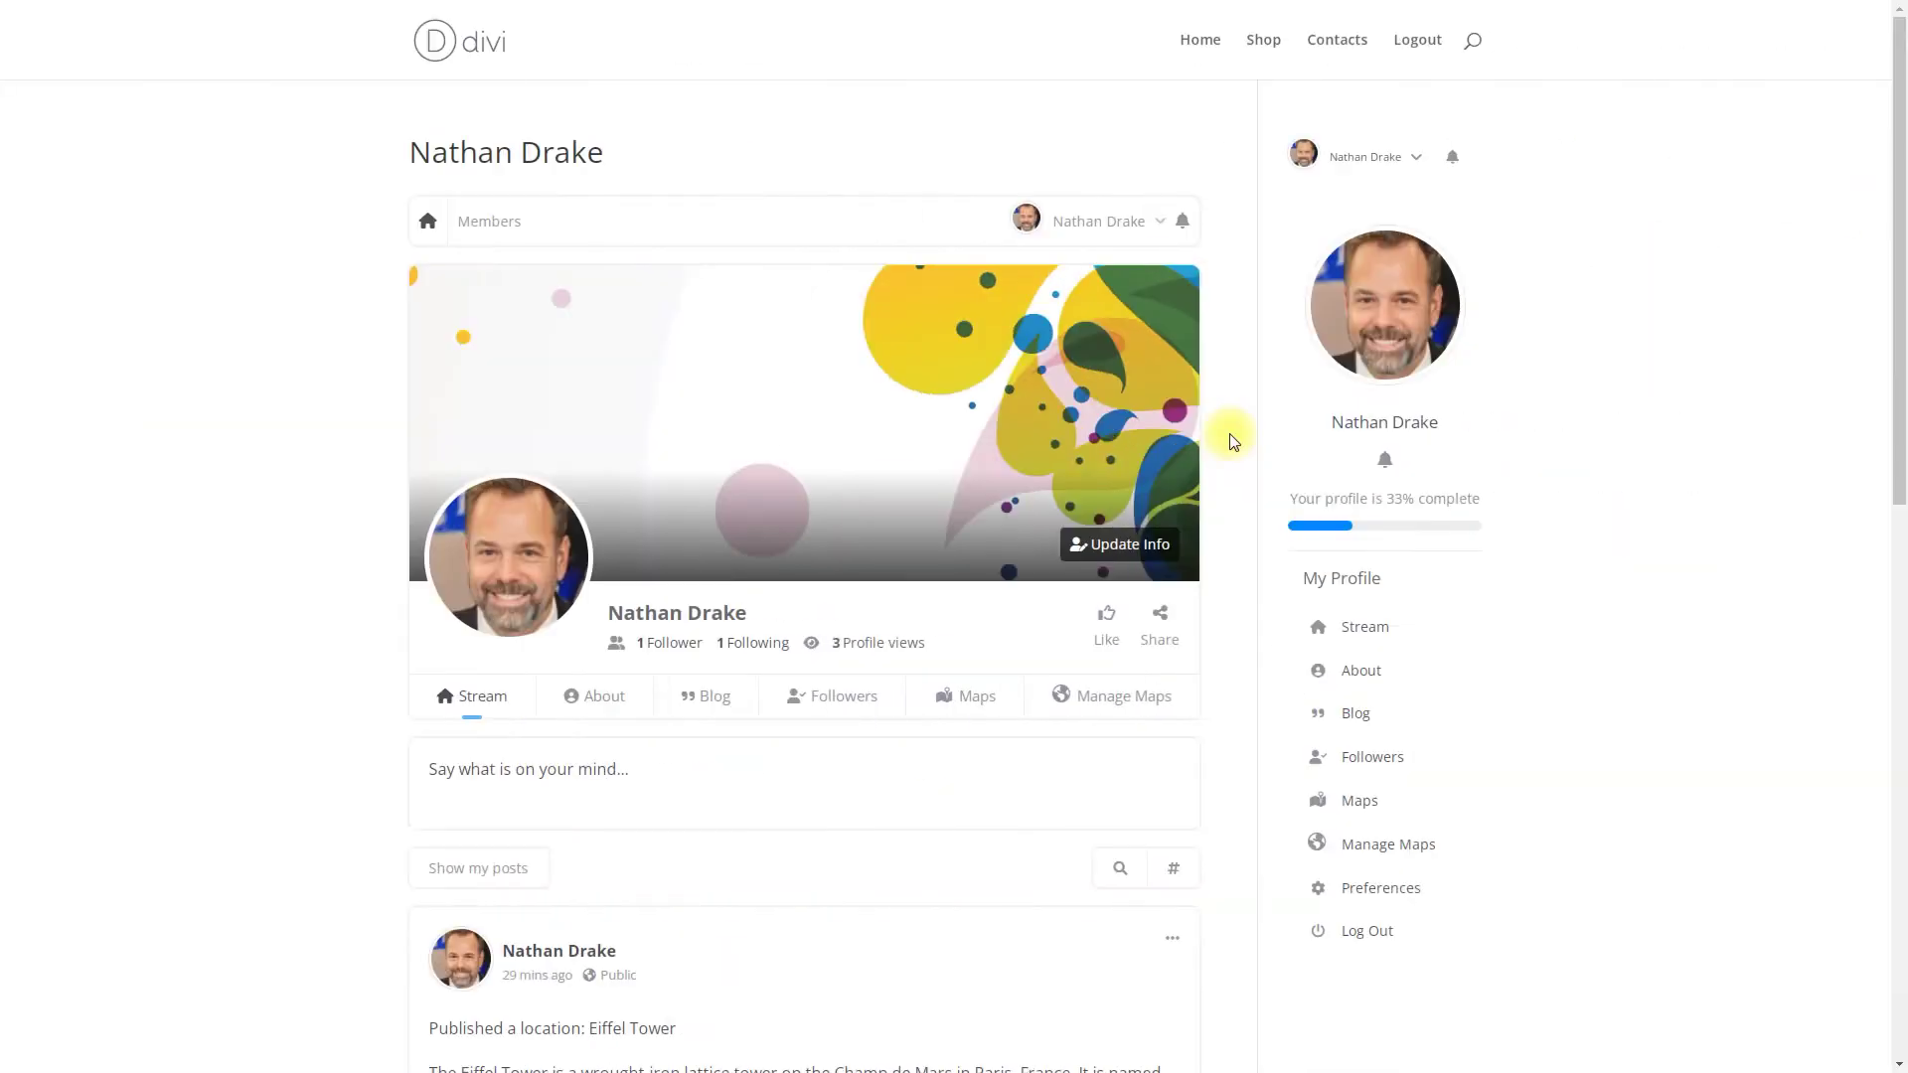
Open your profile's Maps tab, show all routes on a map, and open Route Paris.
{"action": "left_click", "coordinate": [986, 699]}
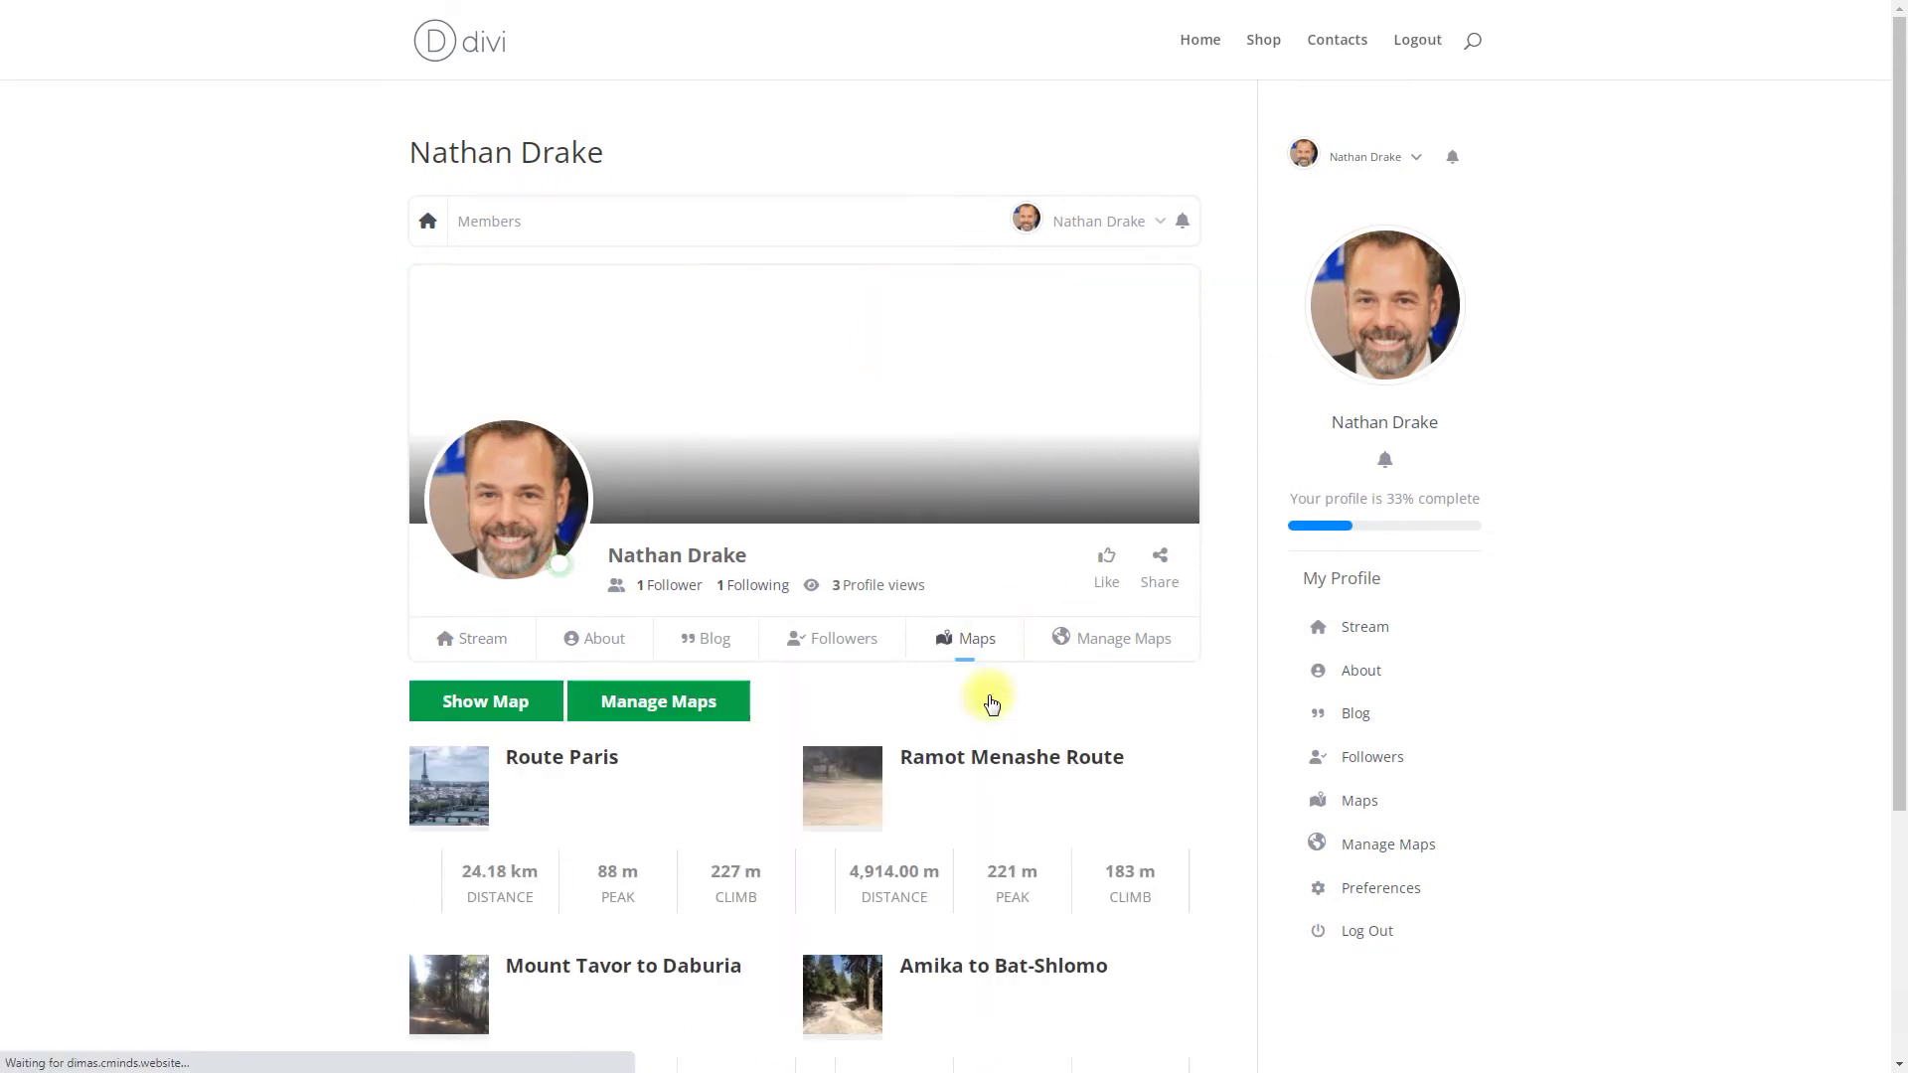
{"action": "scroll", "coordinate": [991, 704], "scroll_direction": "down", "scroll_amount": 3}
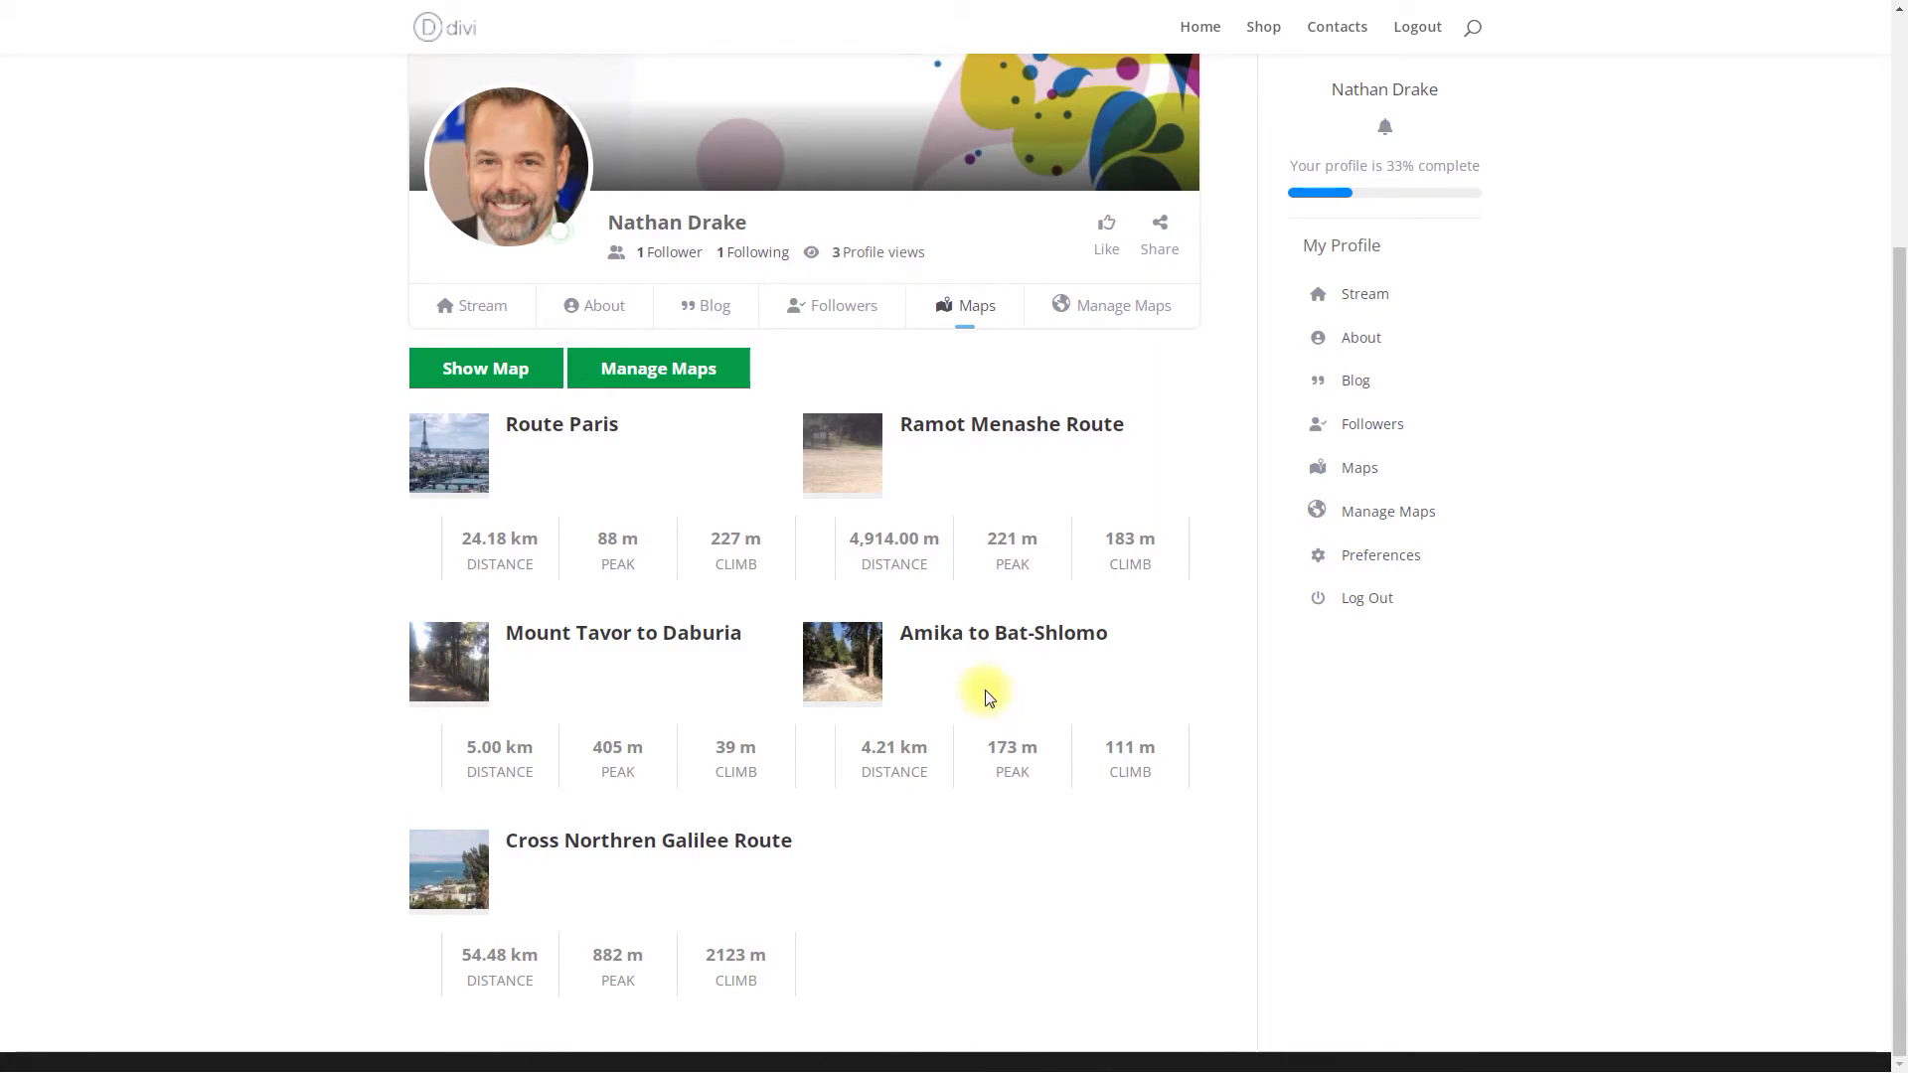
{"action": "left_click", "coordinate": [533, 371]}
{"action": "scroll", "coordinate": [809, 750], "scroll_direction": "up", "scroll_amount": 3}
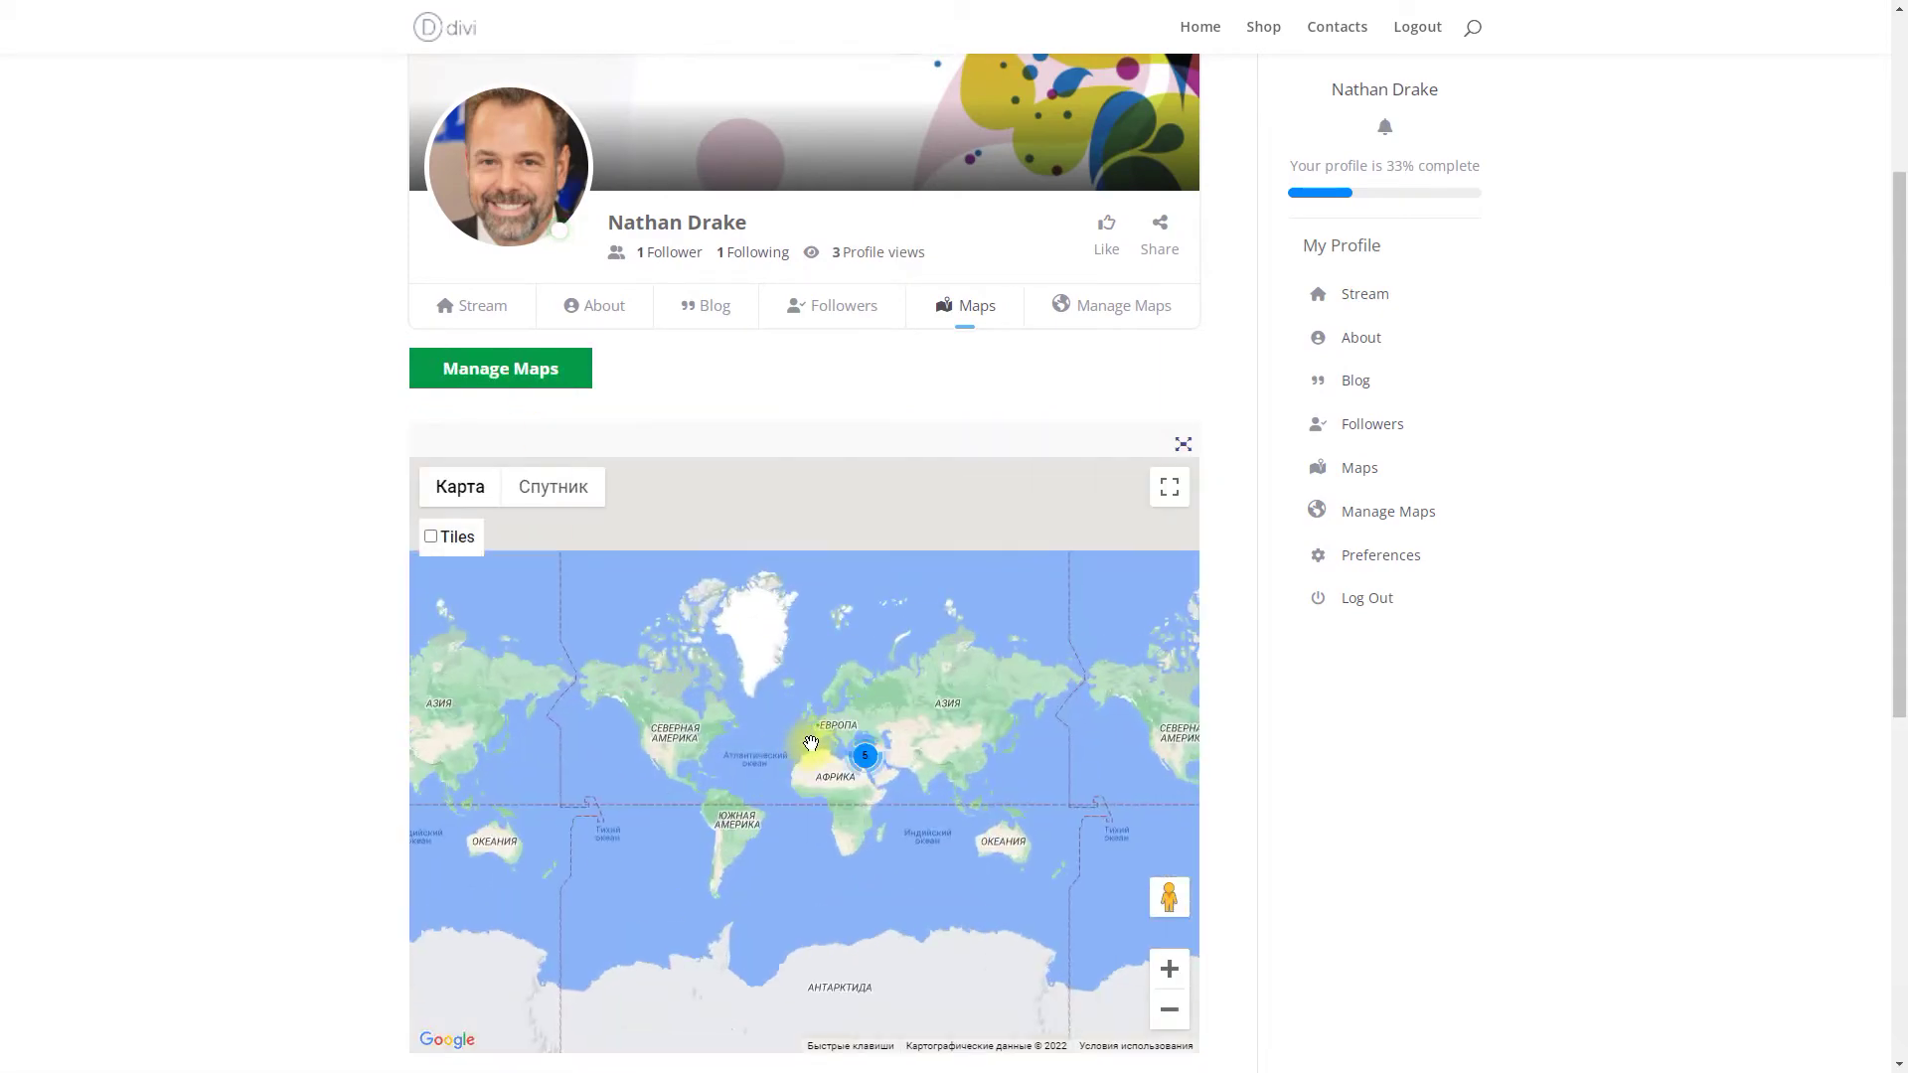
{"action": "scroll", "coordinate": [835, 713], "scroll_direction": "up", "scroll_amount": 5}
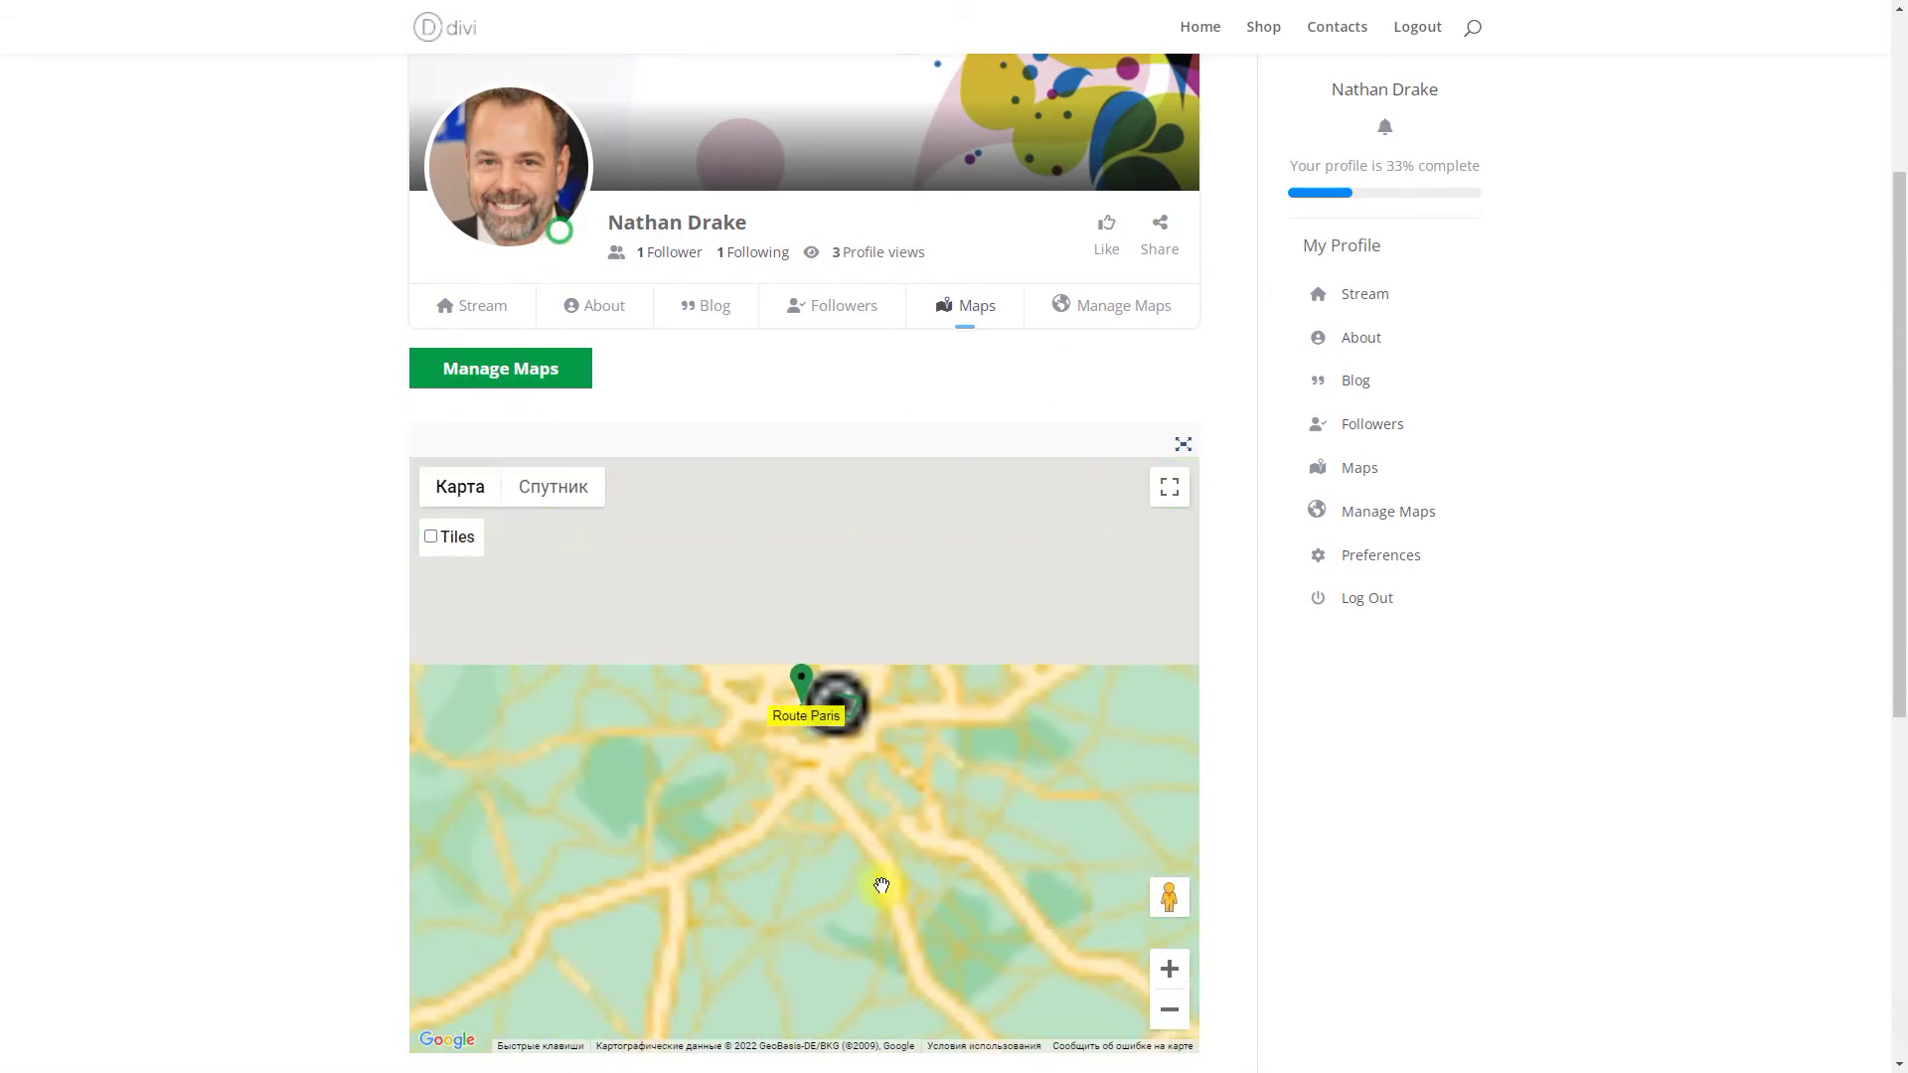
{"action": "scroll", "coordinate": [848, 717], "scroll_direction": "up", "scroll_amount": 2}
{"action": "scroll", "coordinate": [1277, 768], "scroll_direction": "down", "scroll_amount": 5}
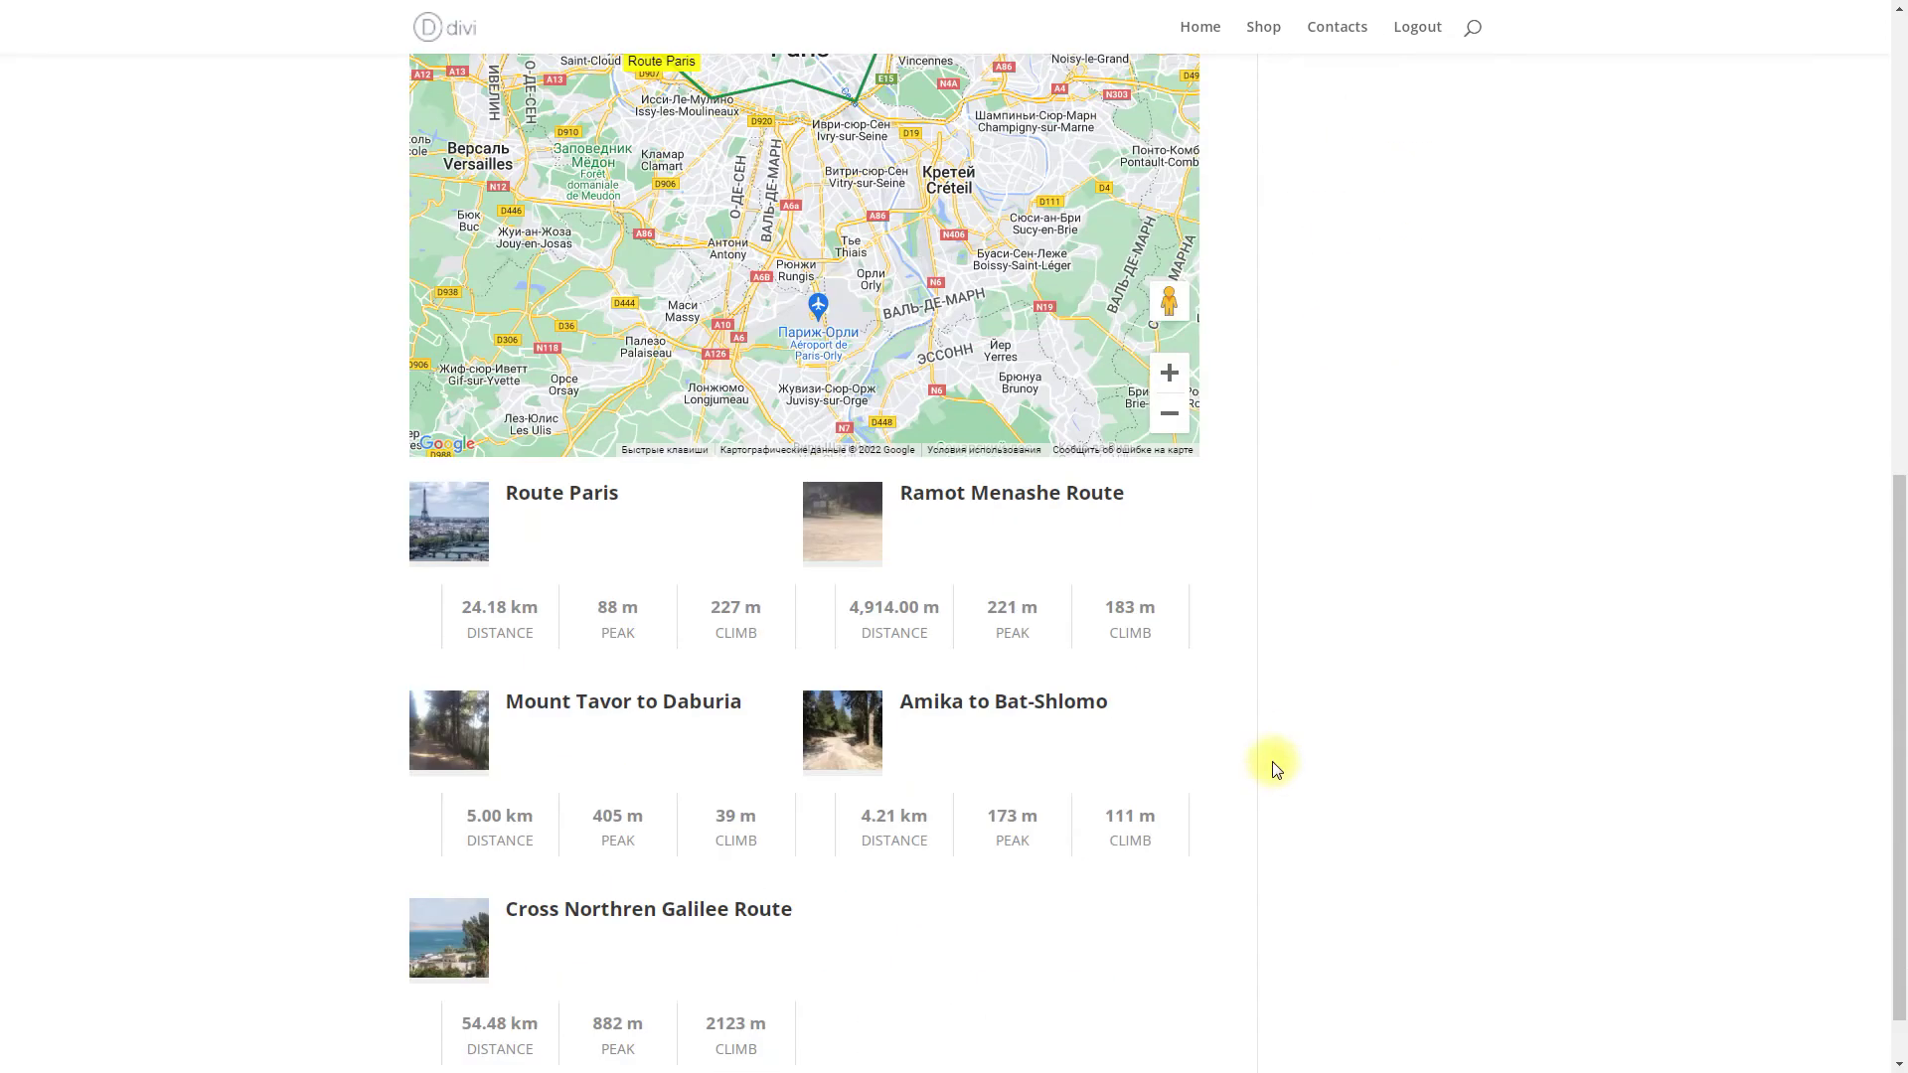
{"action": "left_click", "coordinate": [546, 507]}
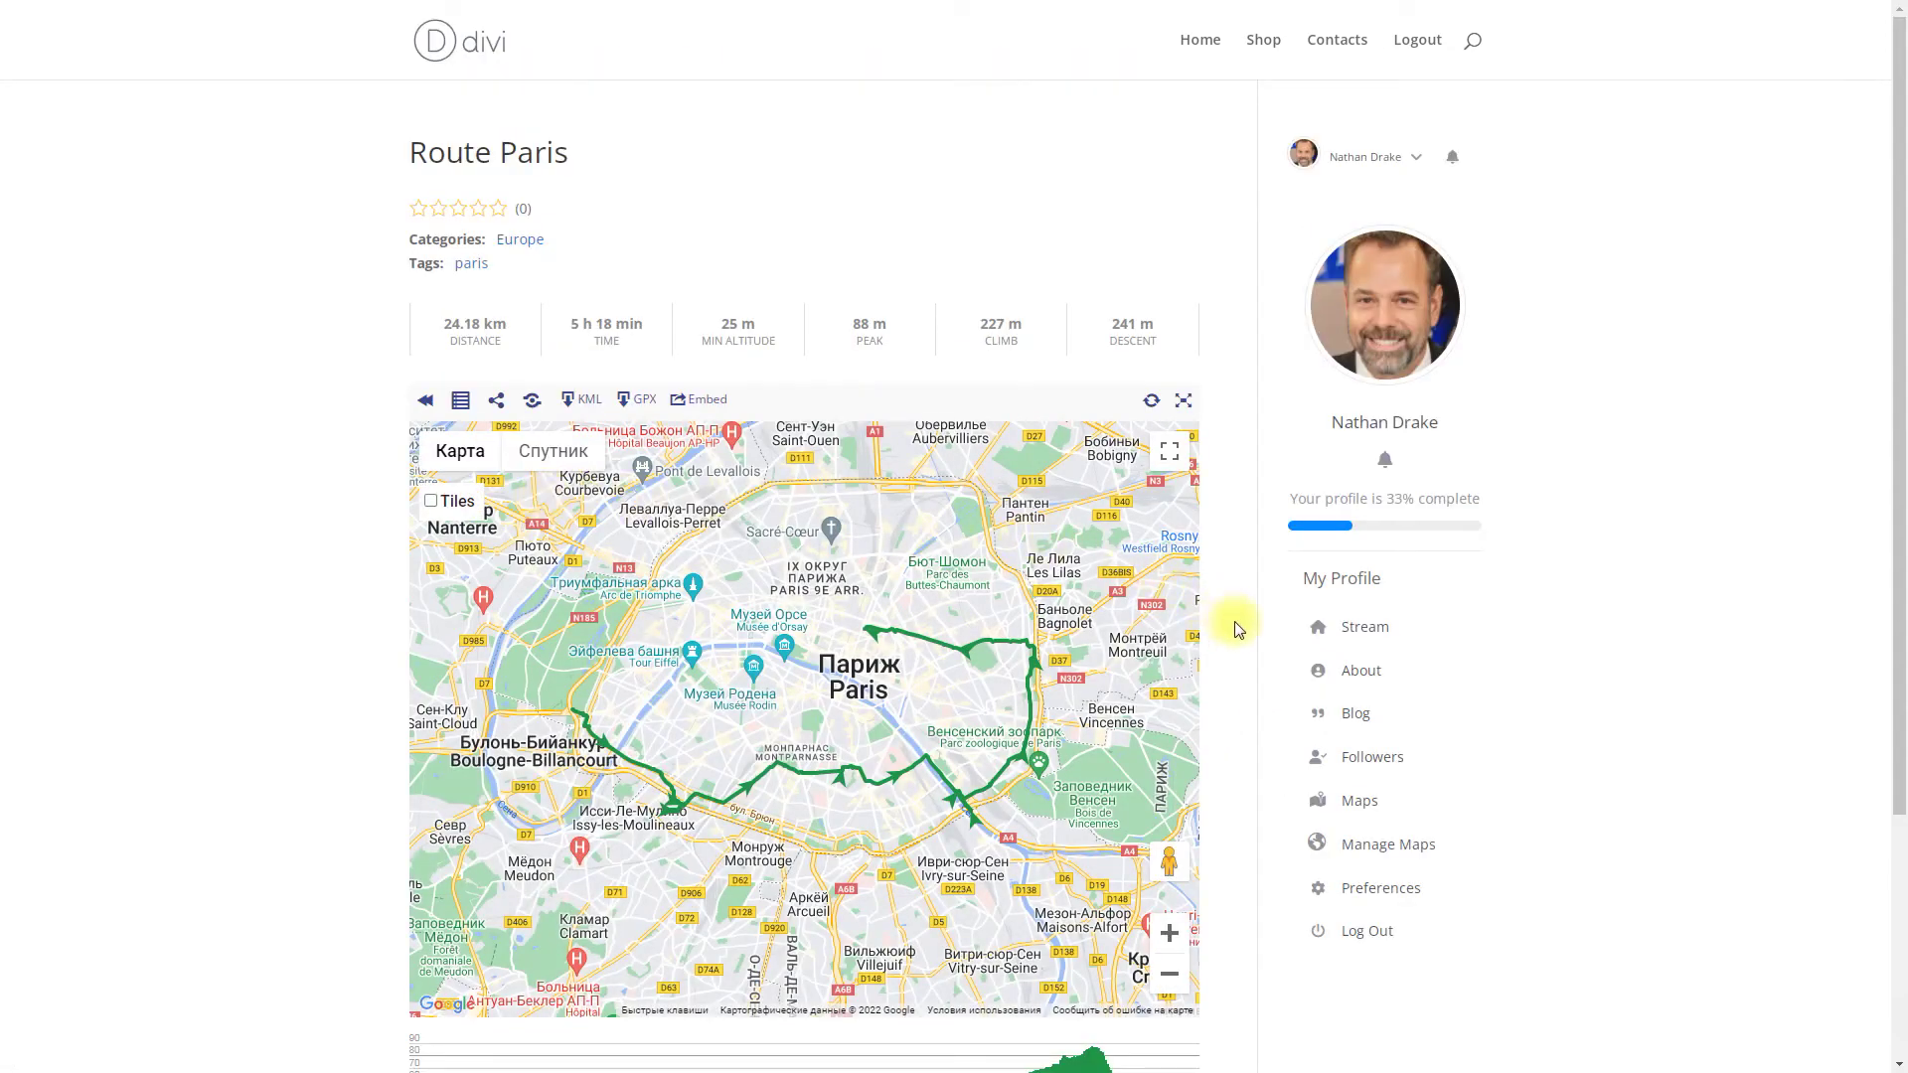
Check a follower's maps, which list the Berlin Route, then return to your own maps.
{"action": "scroll", "coordinate": [1237, 628], "scroll_direction": "down", "scroll_amount": 3}
{"action": "left_click", "coordinate": [1355, 430]}
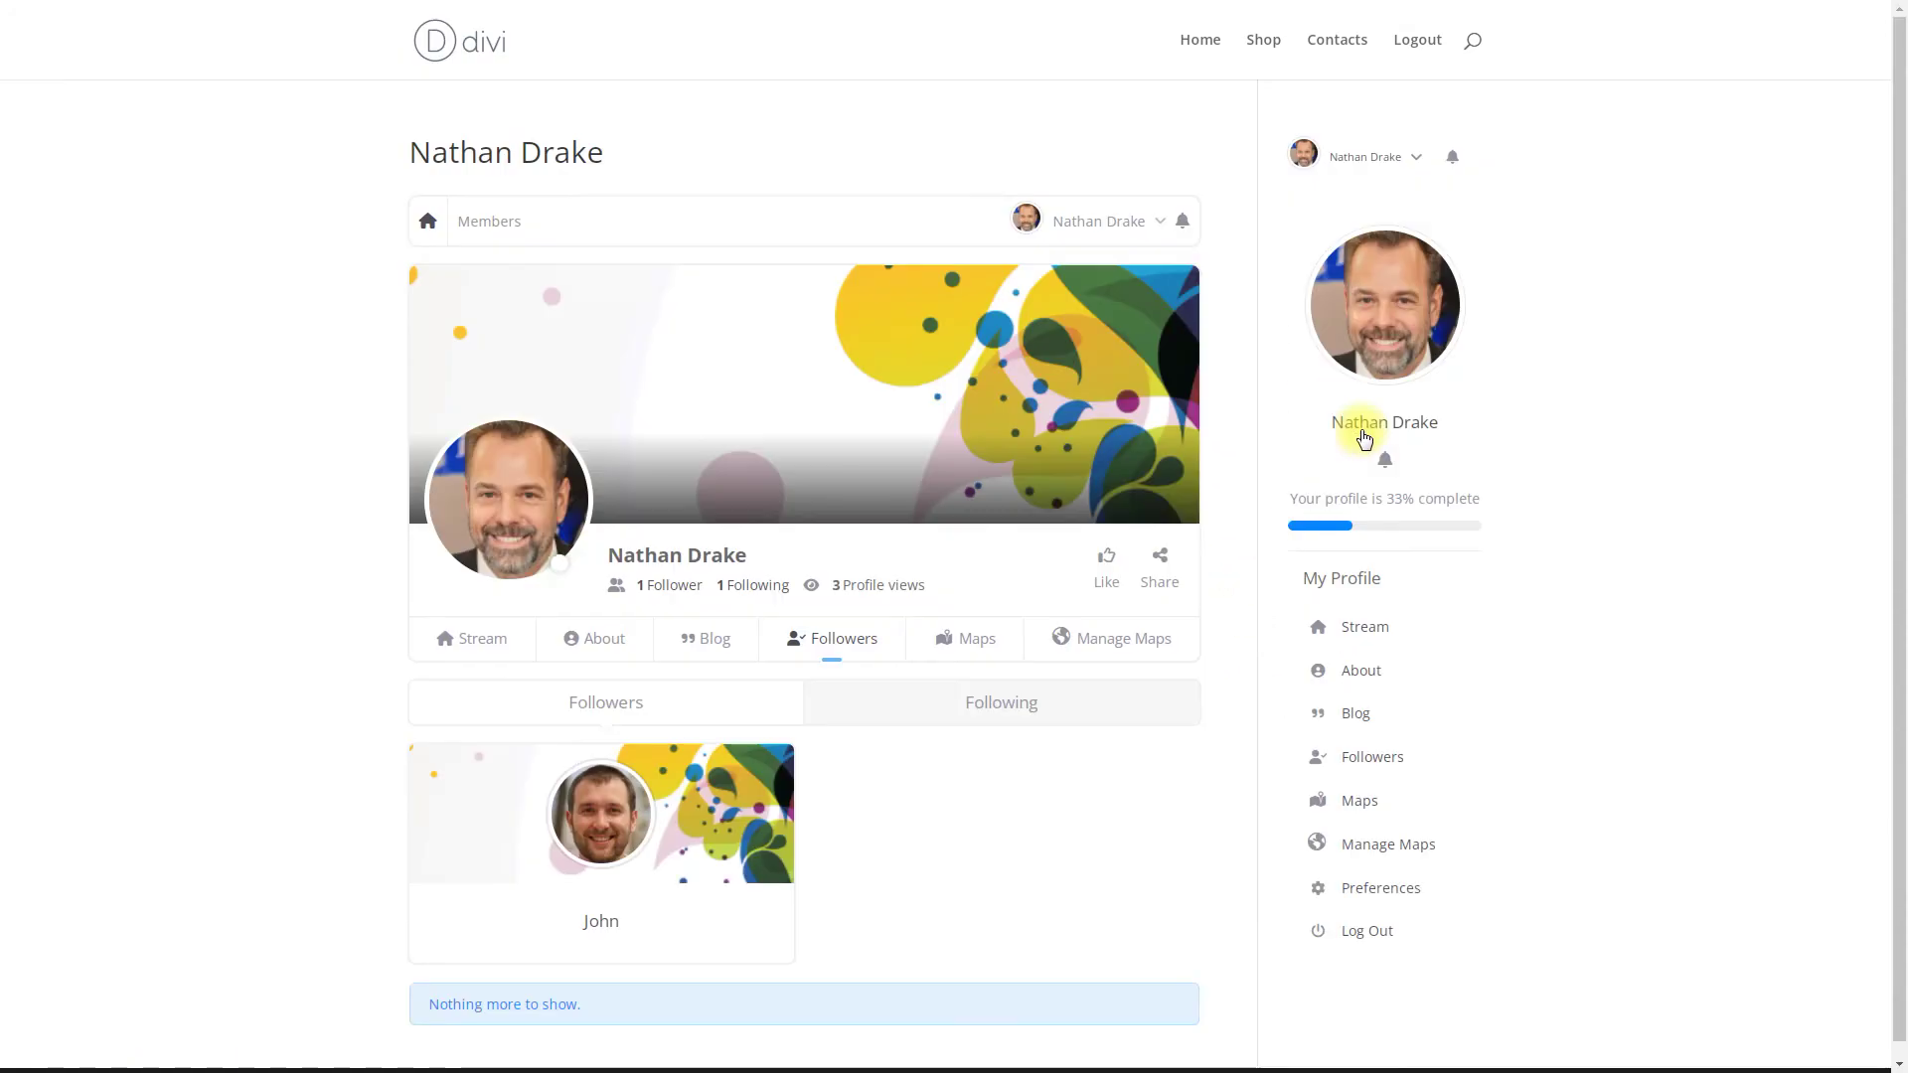
{"action": "left_click", "coordinate": [594, 926]}
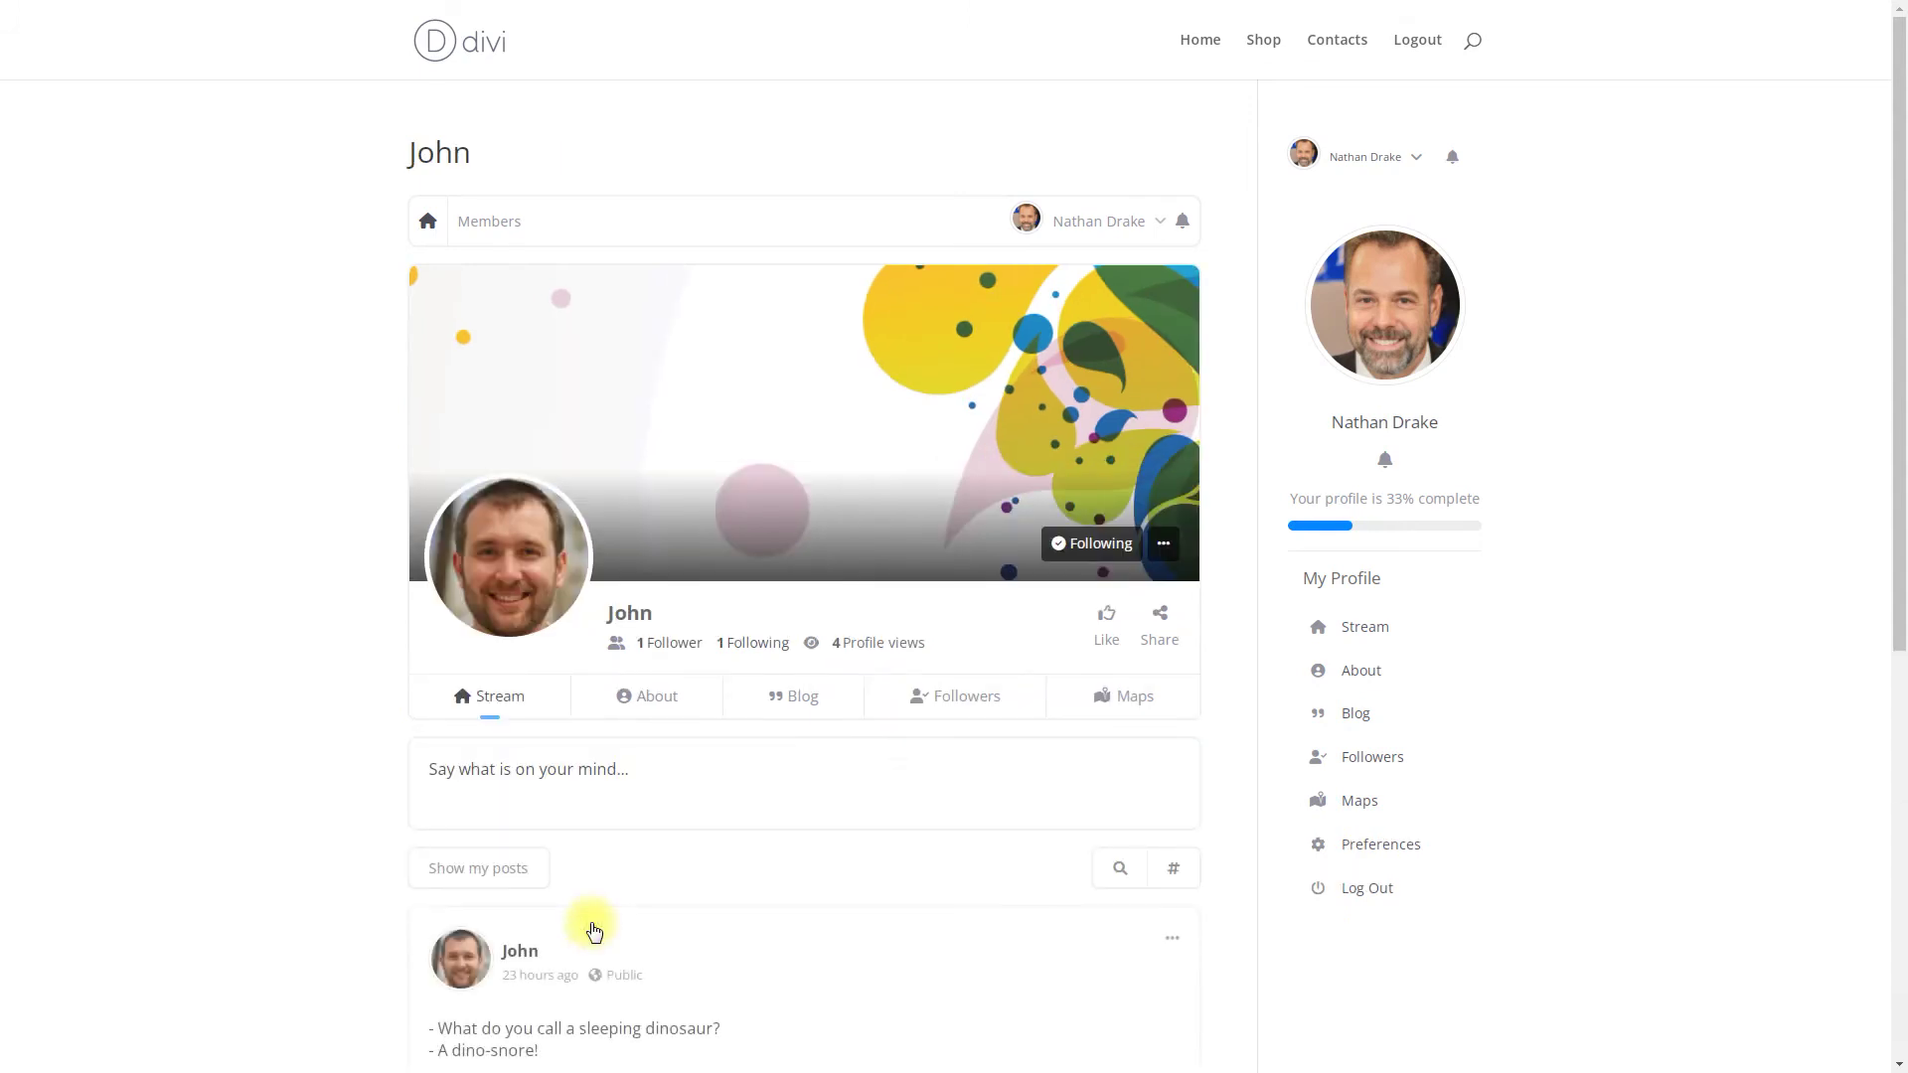
{"action": "left_click", "coordinate": [1121, 716]}
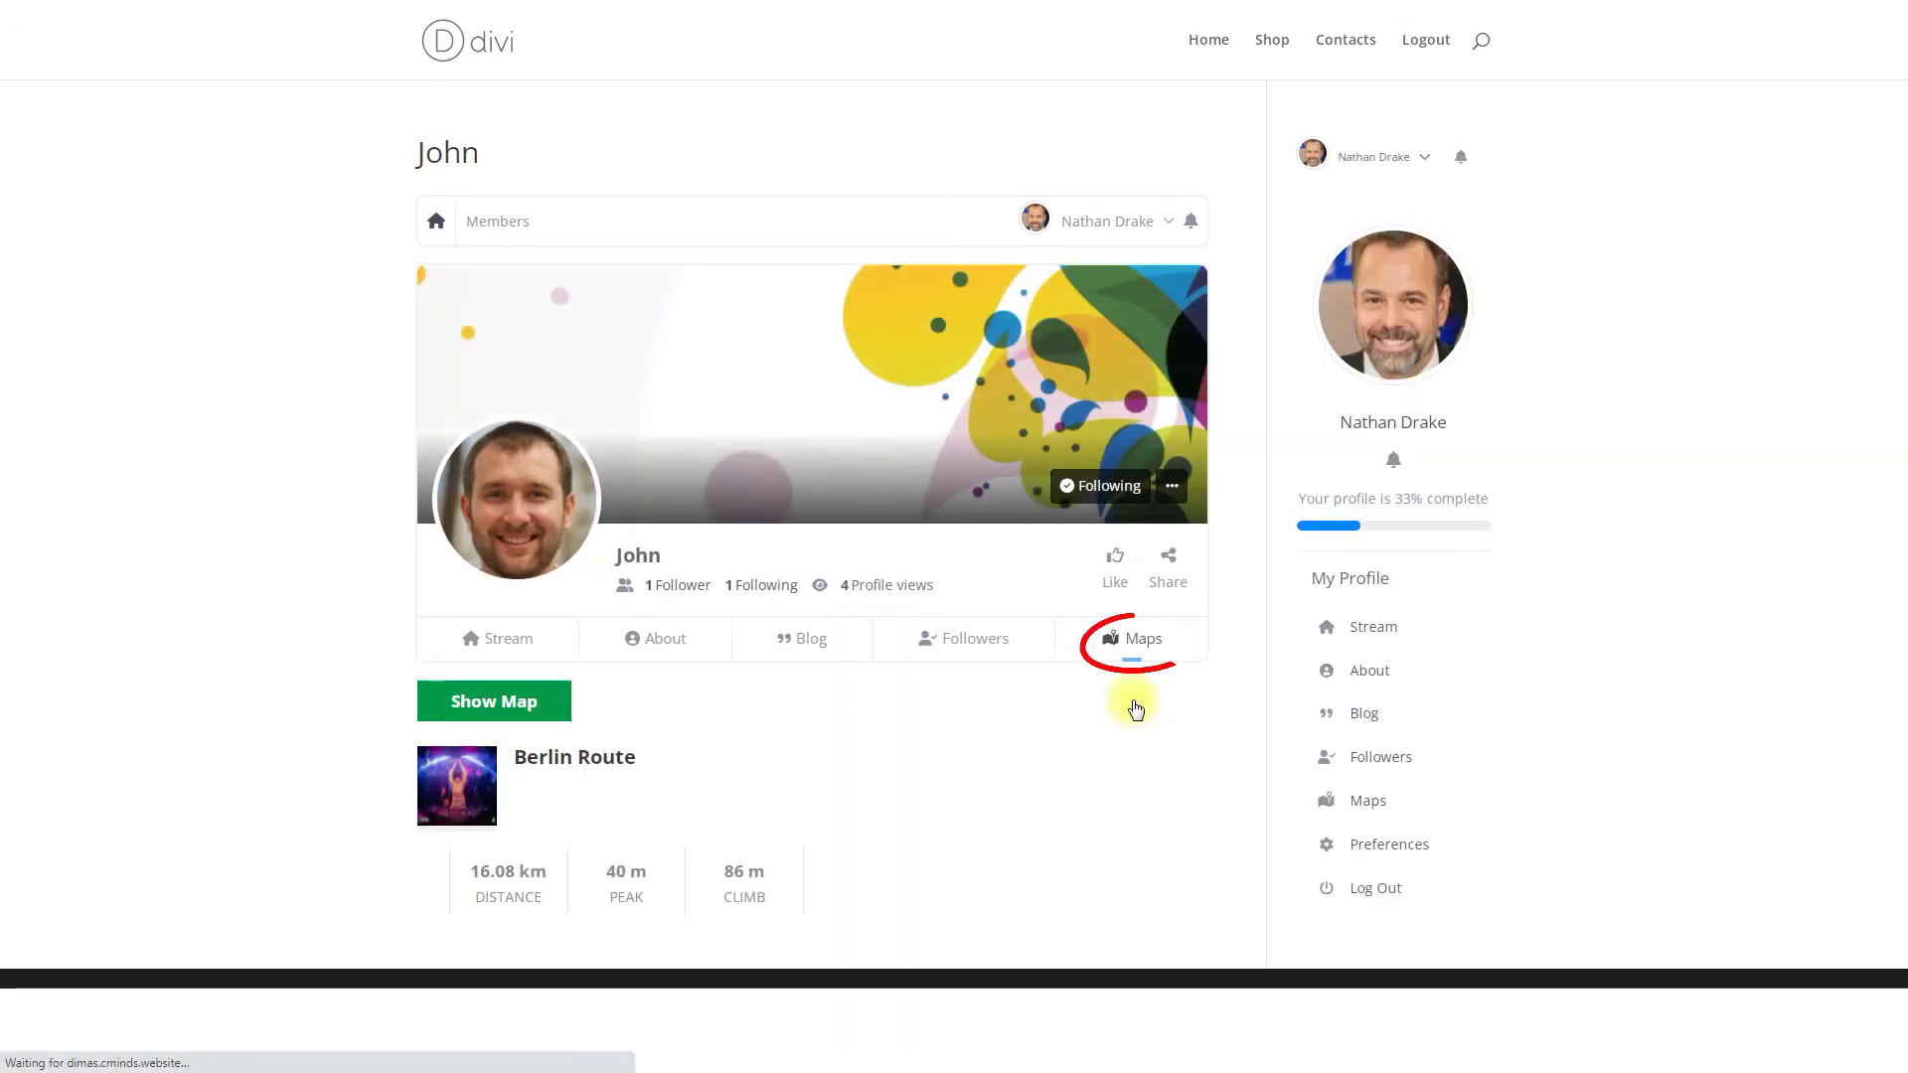
{"action": "left_click", "coordinate": [1369, 803]}
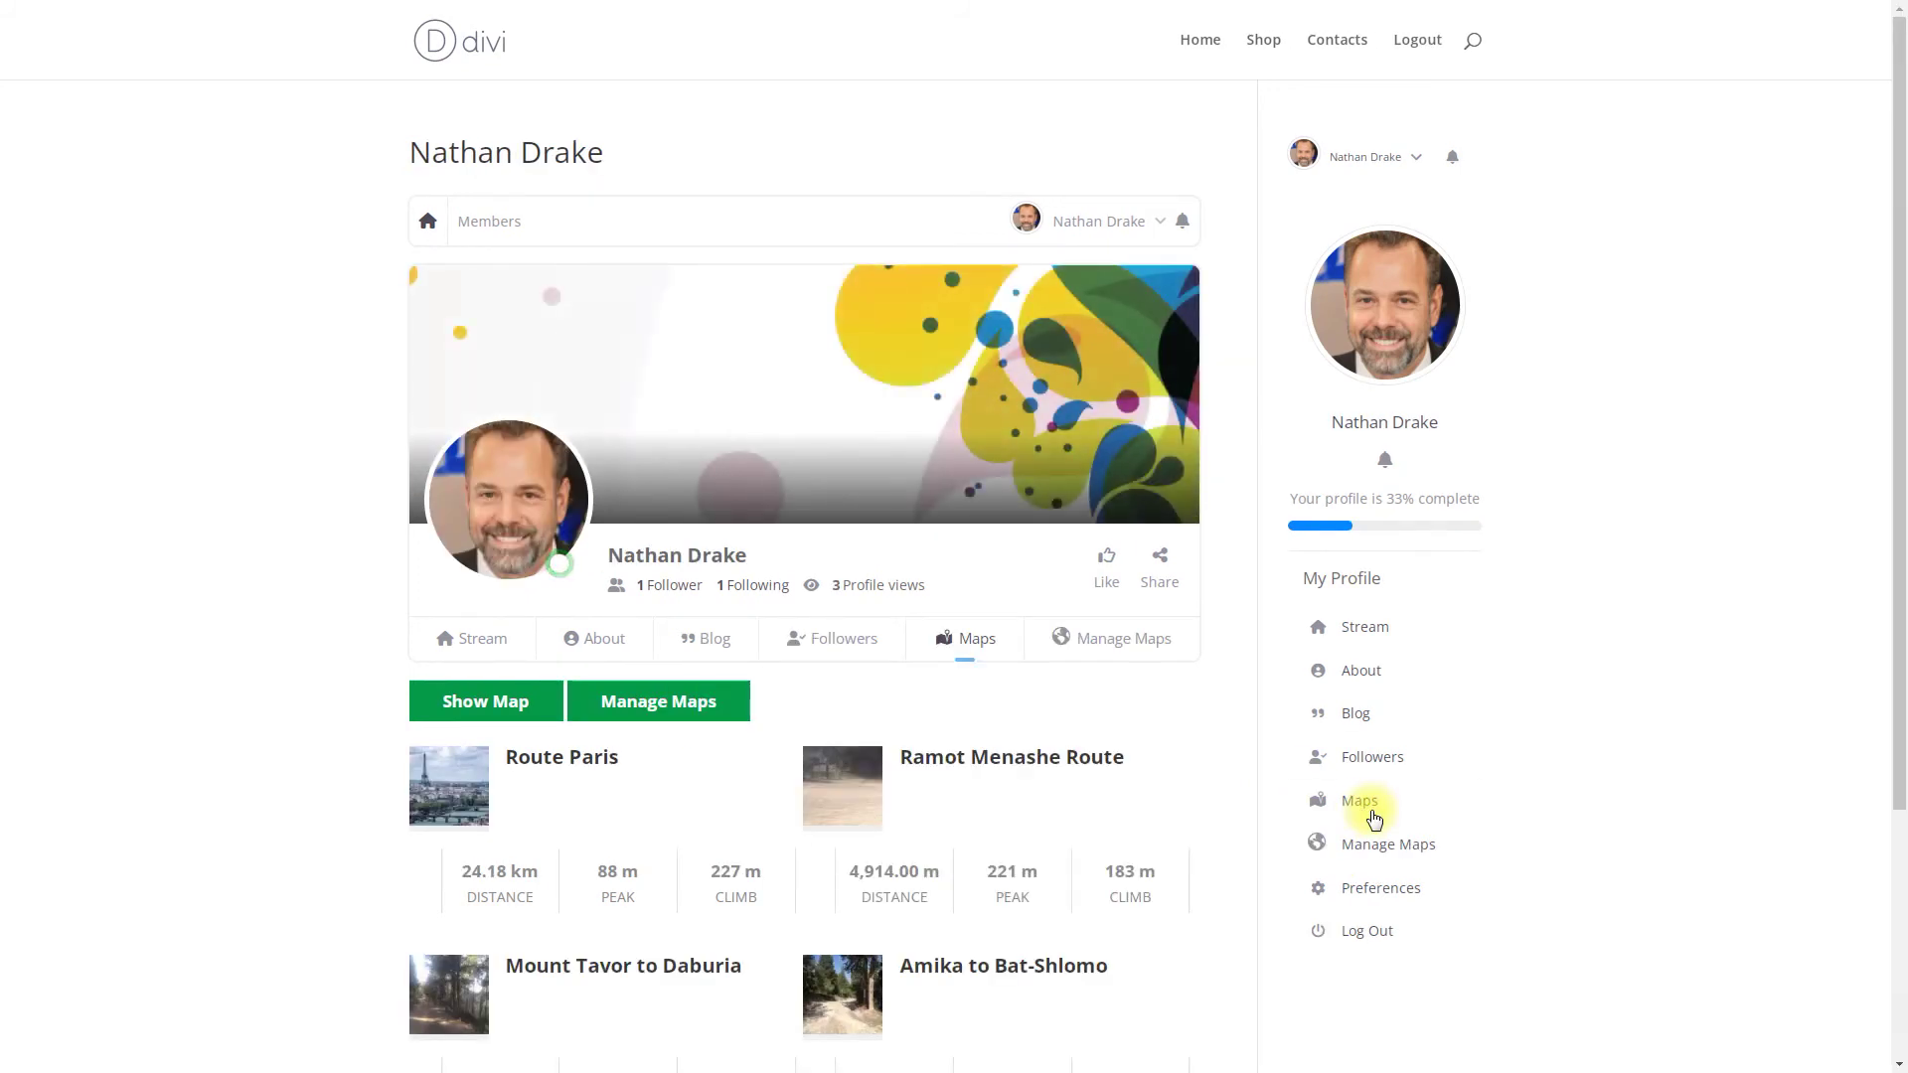
From your profile's Maps, go to Manage Maps and open a blank Add route form.
{"action": "left_click", "coordinate": [719, 702]}
{"action": "scroll", "coordinate": [719, 695], "scroll_direction": "down", "scroll_amount": 3}
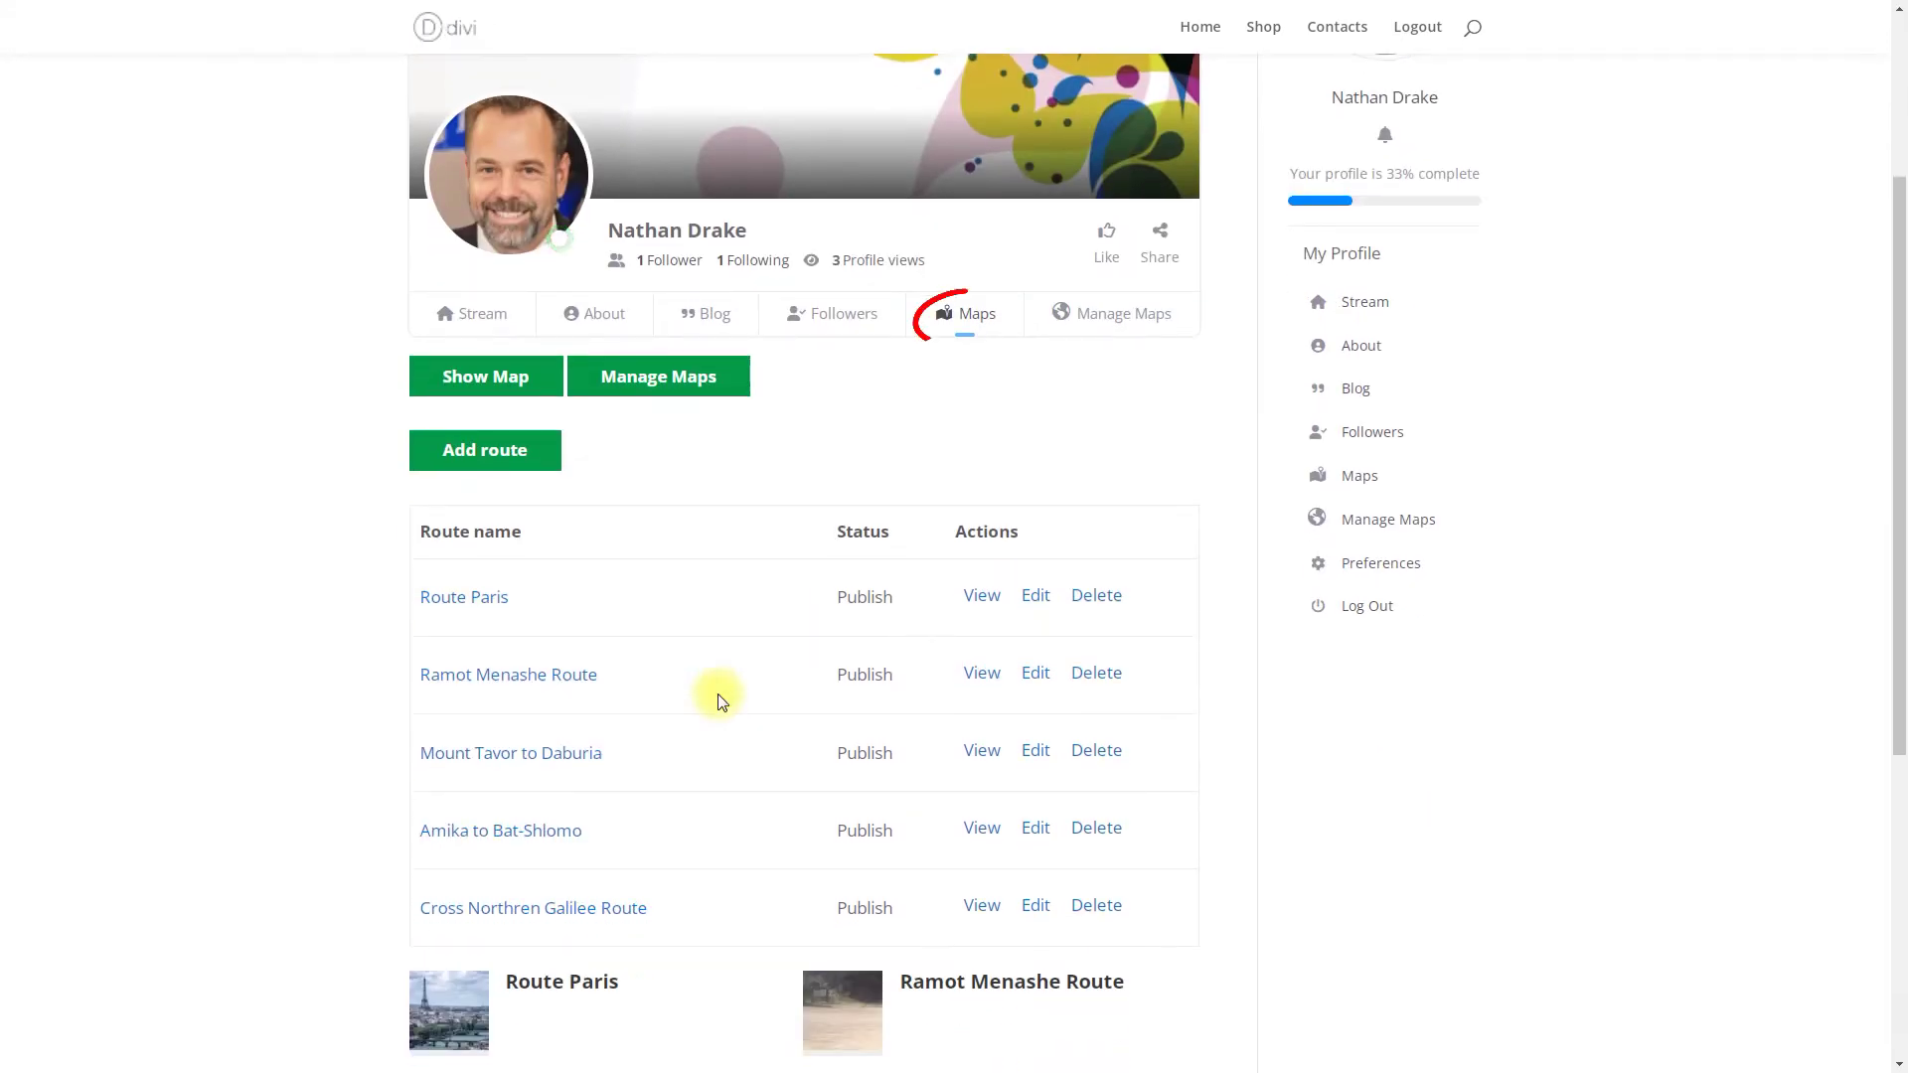
{"action": "left_click", "coordinate": [1083, 327]}
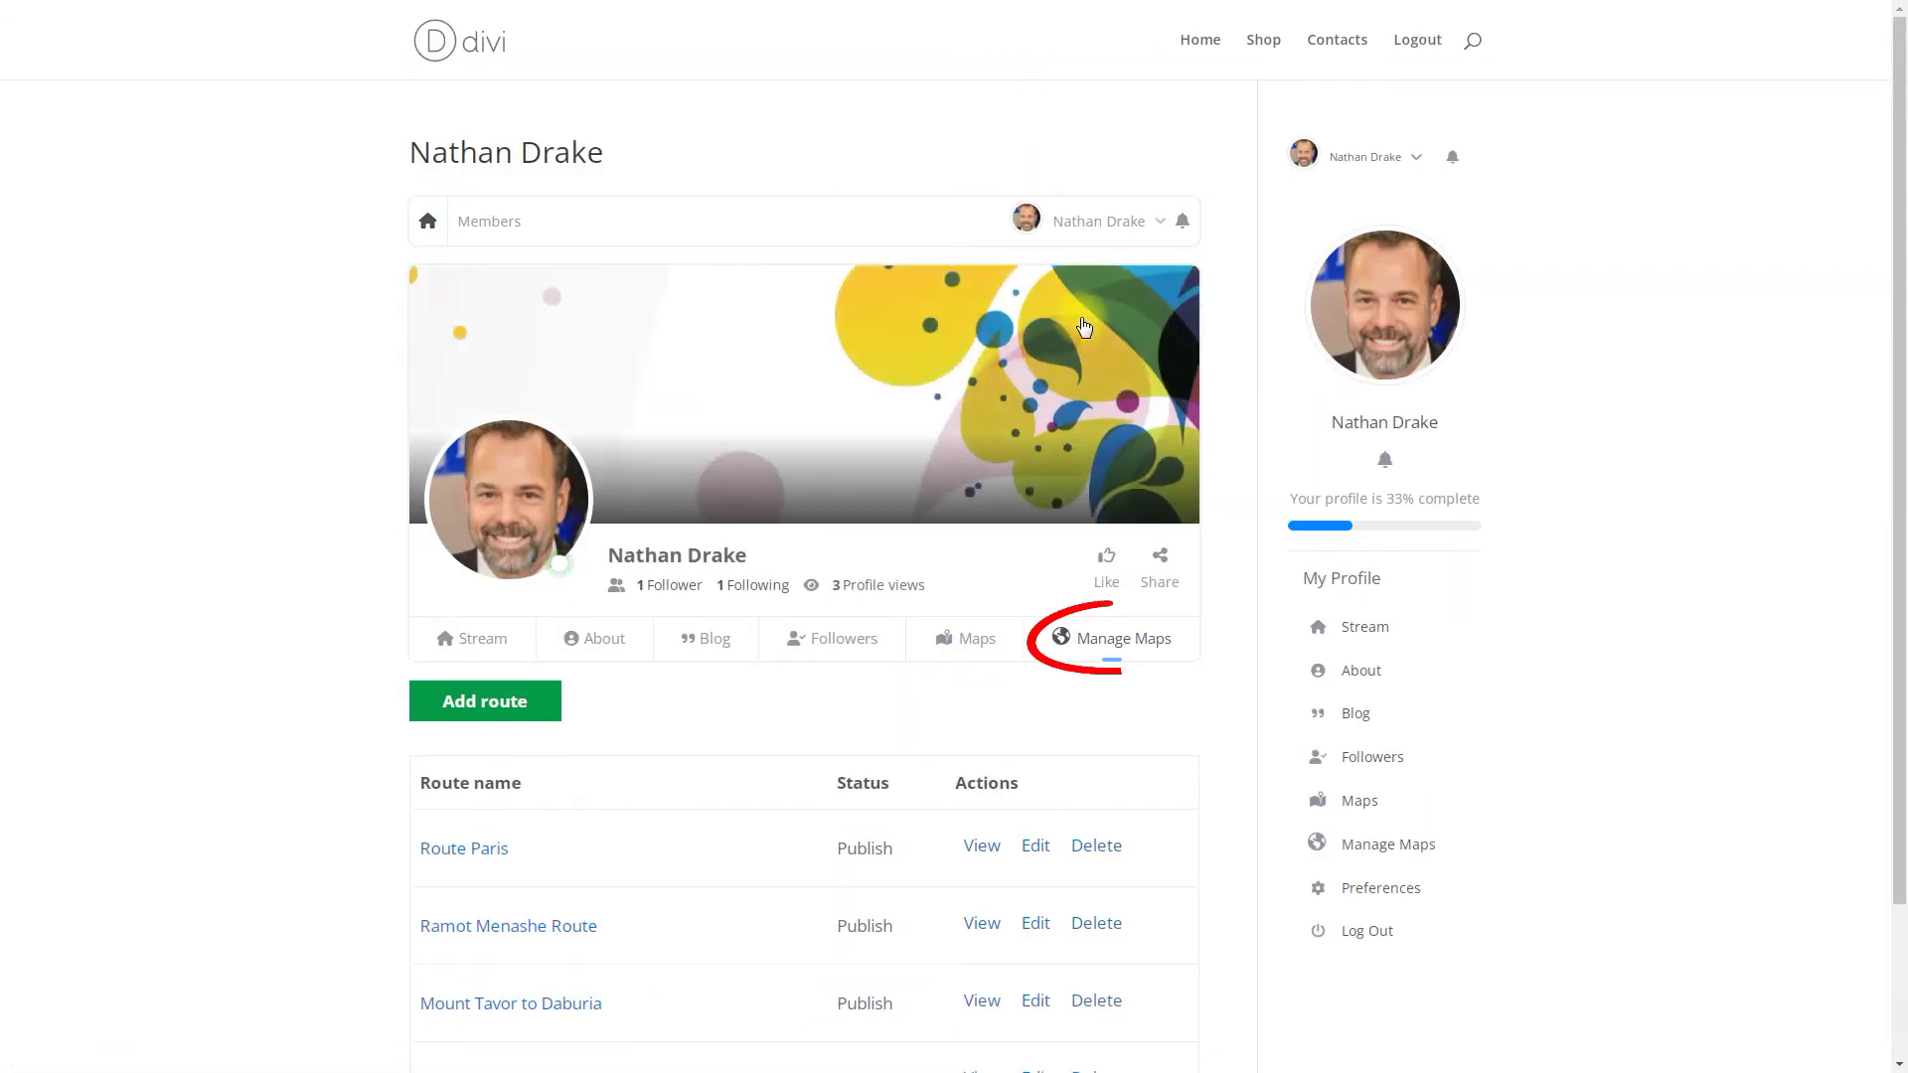
{"action": "scroll", "coordinate": [1083, 327], "scroll_direction": "down", "scroll_amount": 2}
{"action": "left_click", "coordinate": [524, 518]}
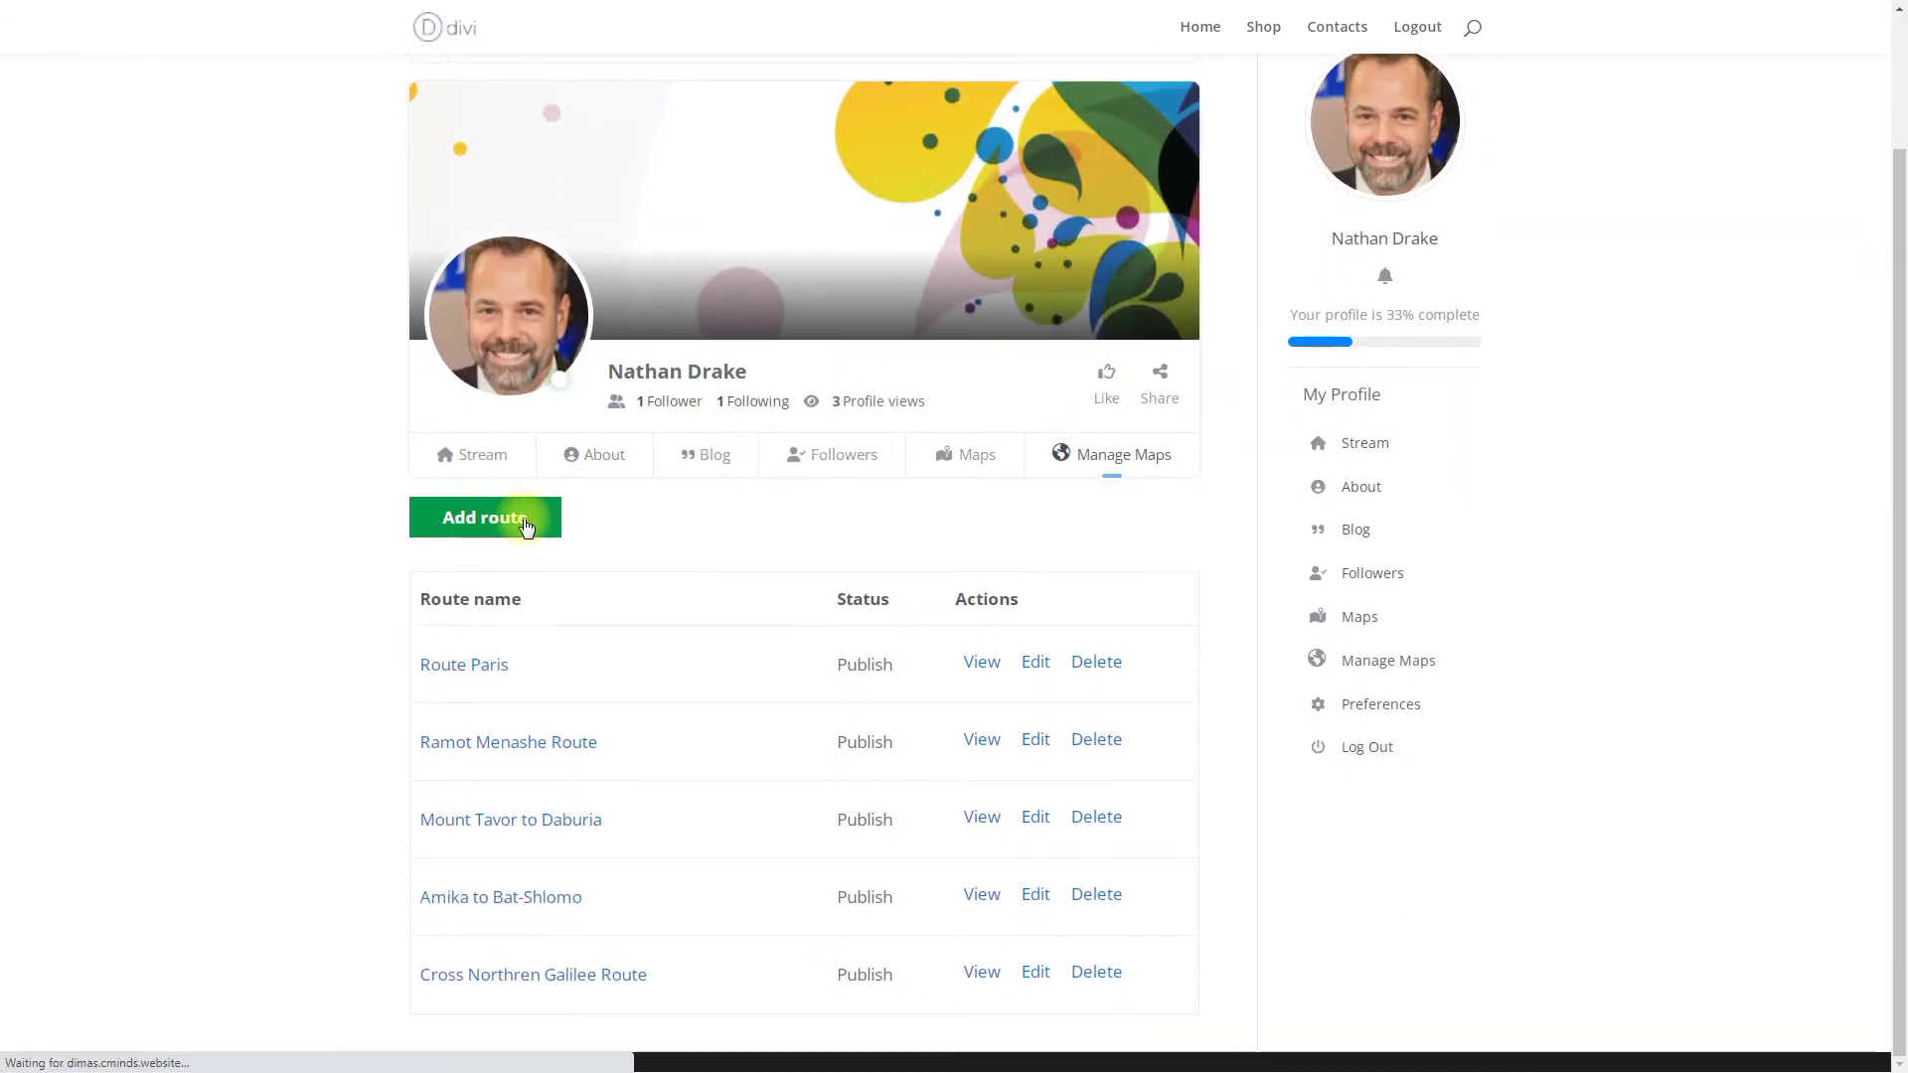
Name the route 'Amsterdam Tour' and describe it as 'We offer you a one-day walking tour in Amsterdam'.
{"action": "left_click", "coordinate": [717, 231]}
{"action": "type", "text": "Amsterdam Tour"}
{"action": "left_click", "coordinate": [690, 348]}
{"action": "type", "text": "We offer you a one-day walking tour in Amsterdam"}
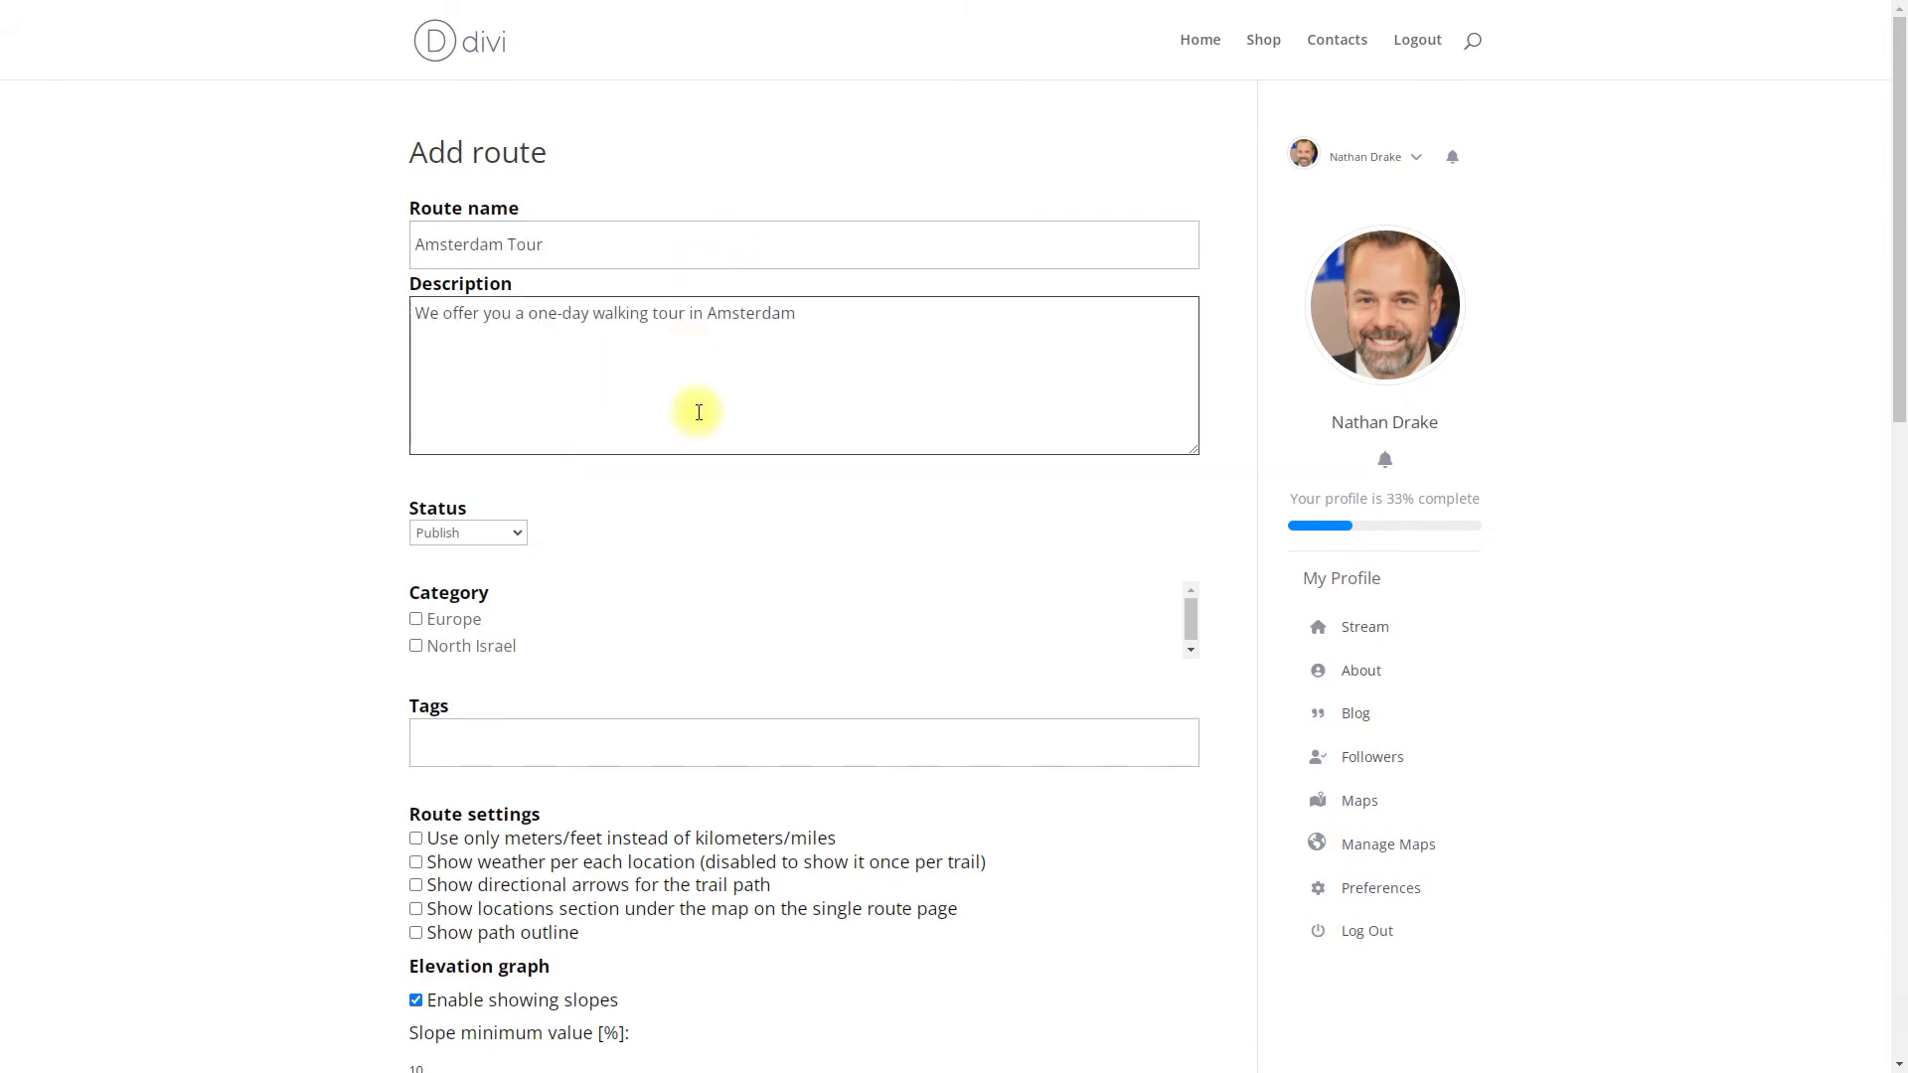
Attach the amsterdam image to the route.
{"action": "scroll", "coordinate": [360, 642], "scroll_direction": "down", "scroll_amount": 12}
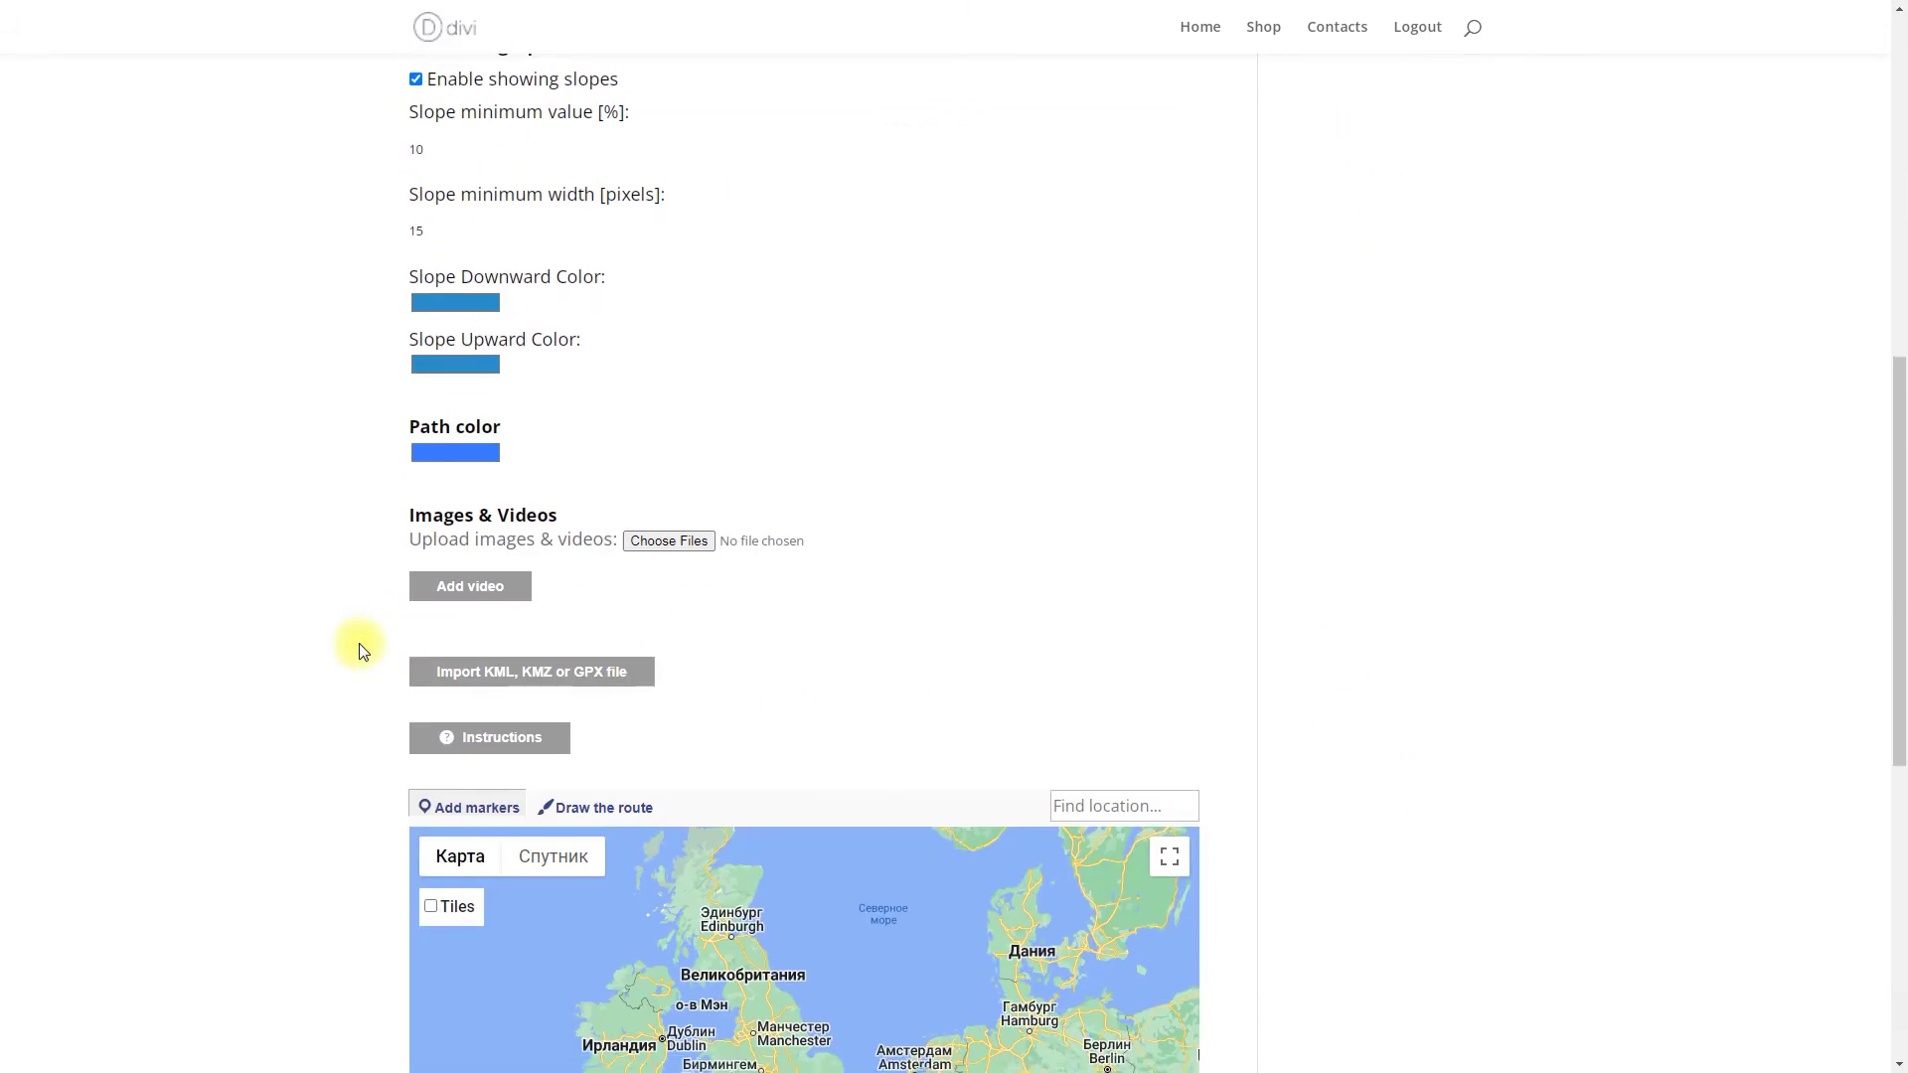
{"action": "left_click", "coordinate": [664, 243]}
{"action": "double_click", "coordinate": [241, 137]}
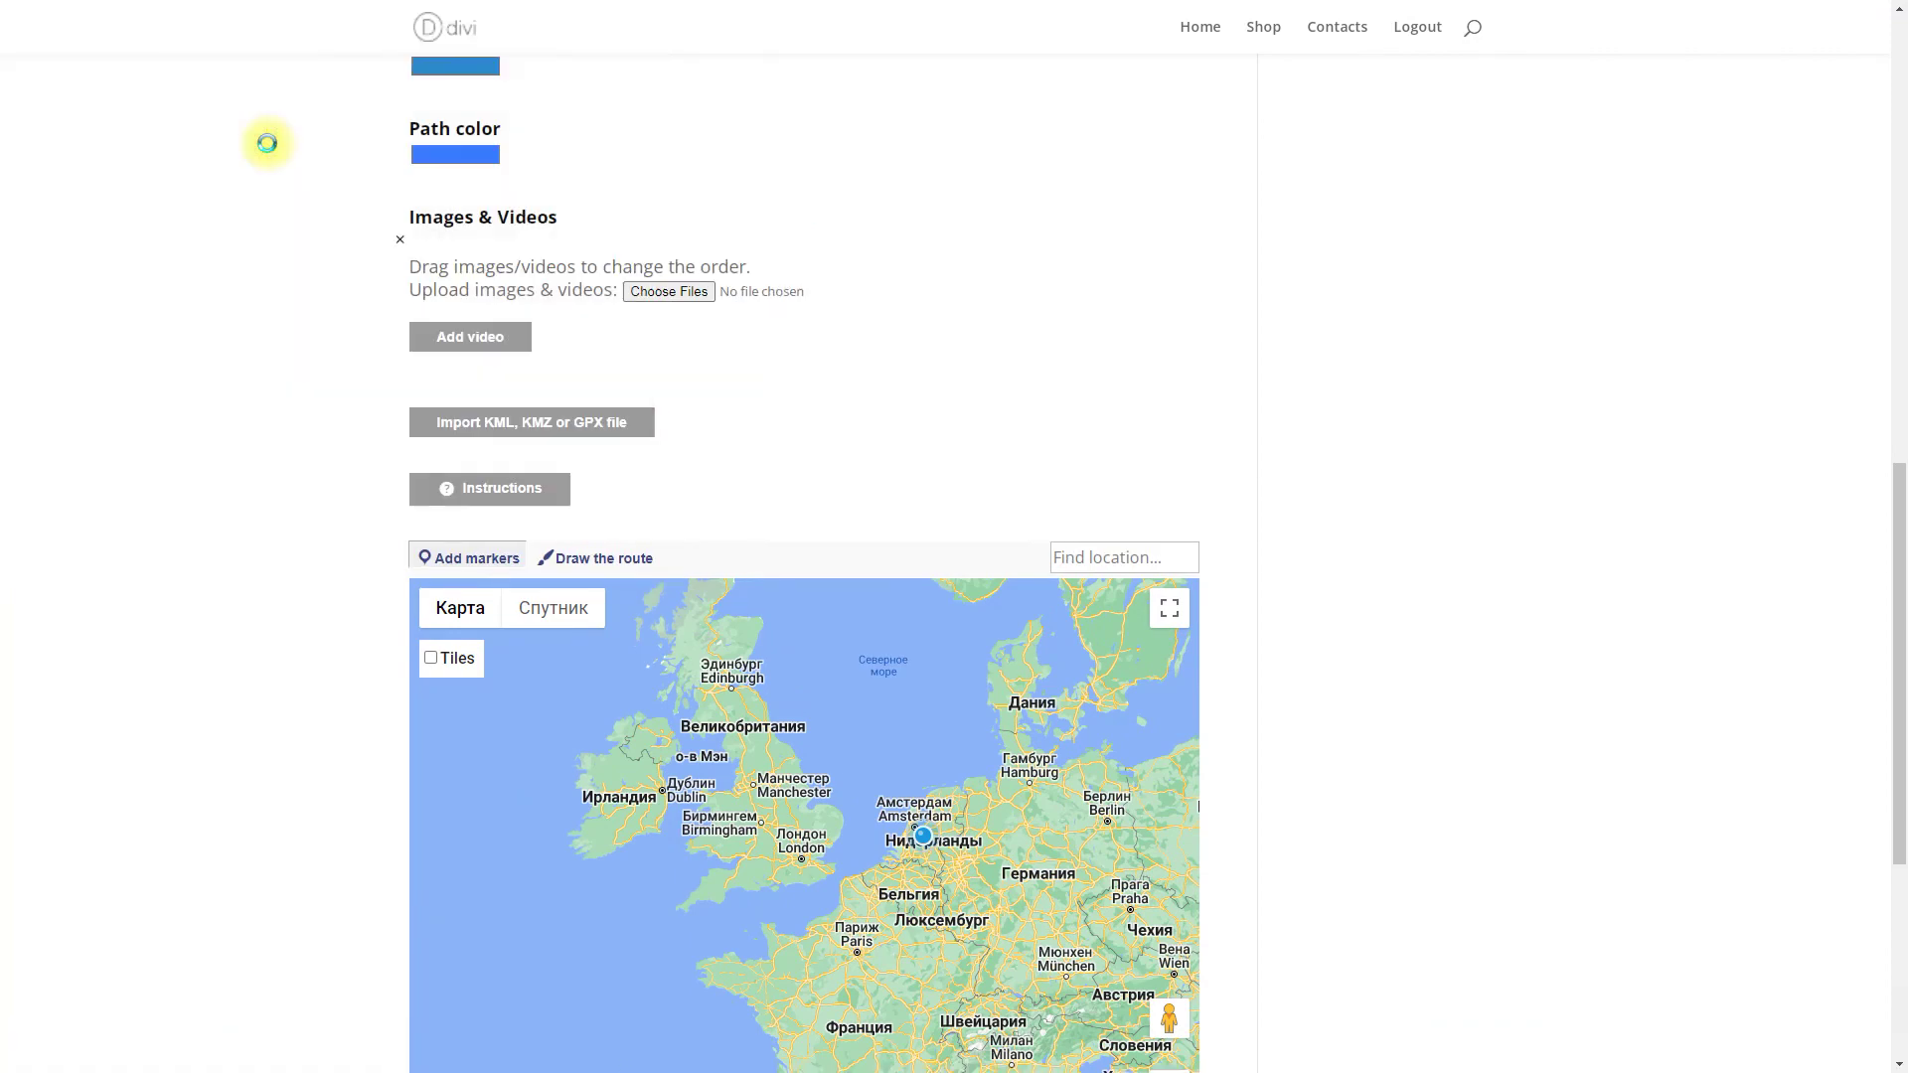
{"action": "scroll", "coordinate": [264, 144], "scroll_direction": "down", "scroll_amount": 4}
{"action": "scroll", "coordinate": [917, 510], "scroll_direction": "up", "scroll_amount": 8}
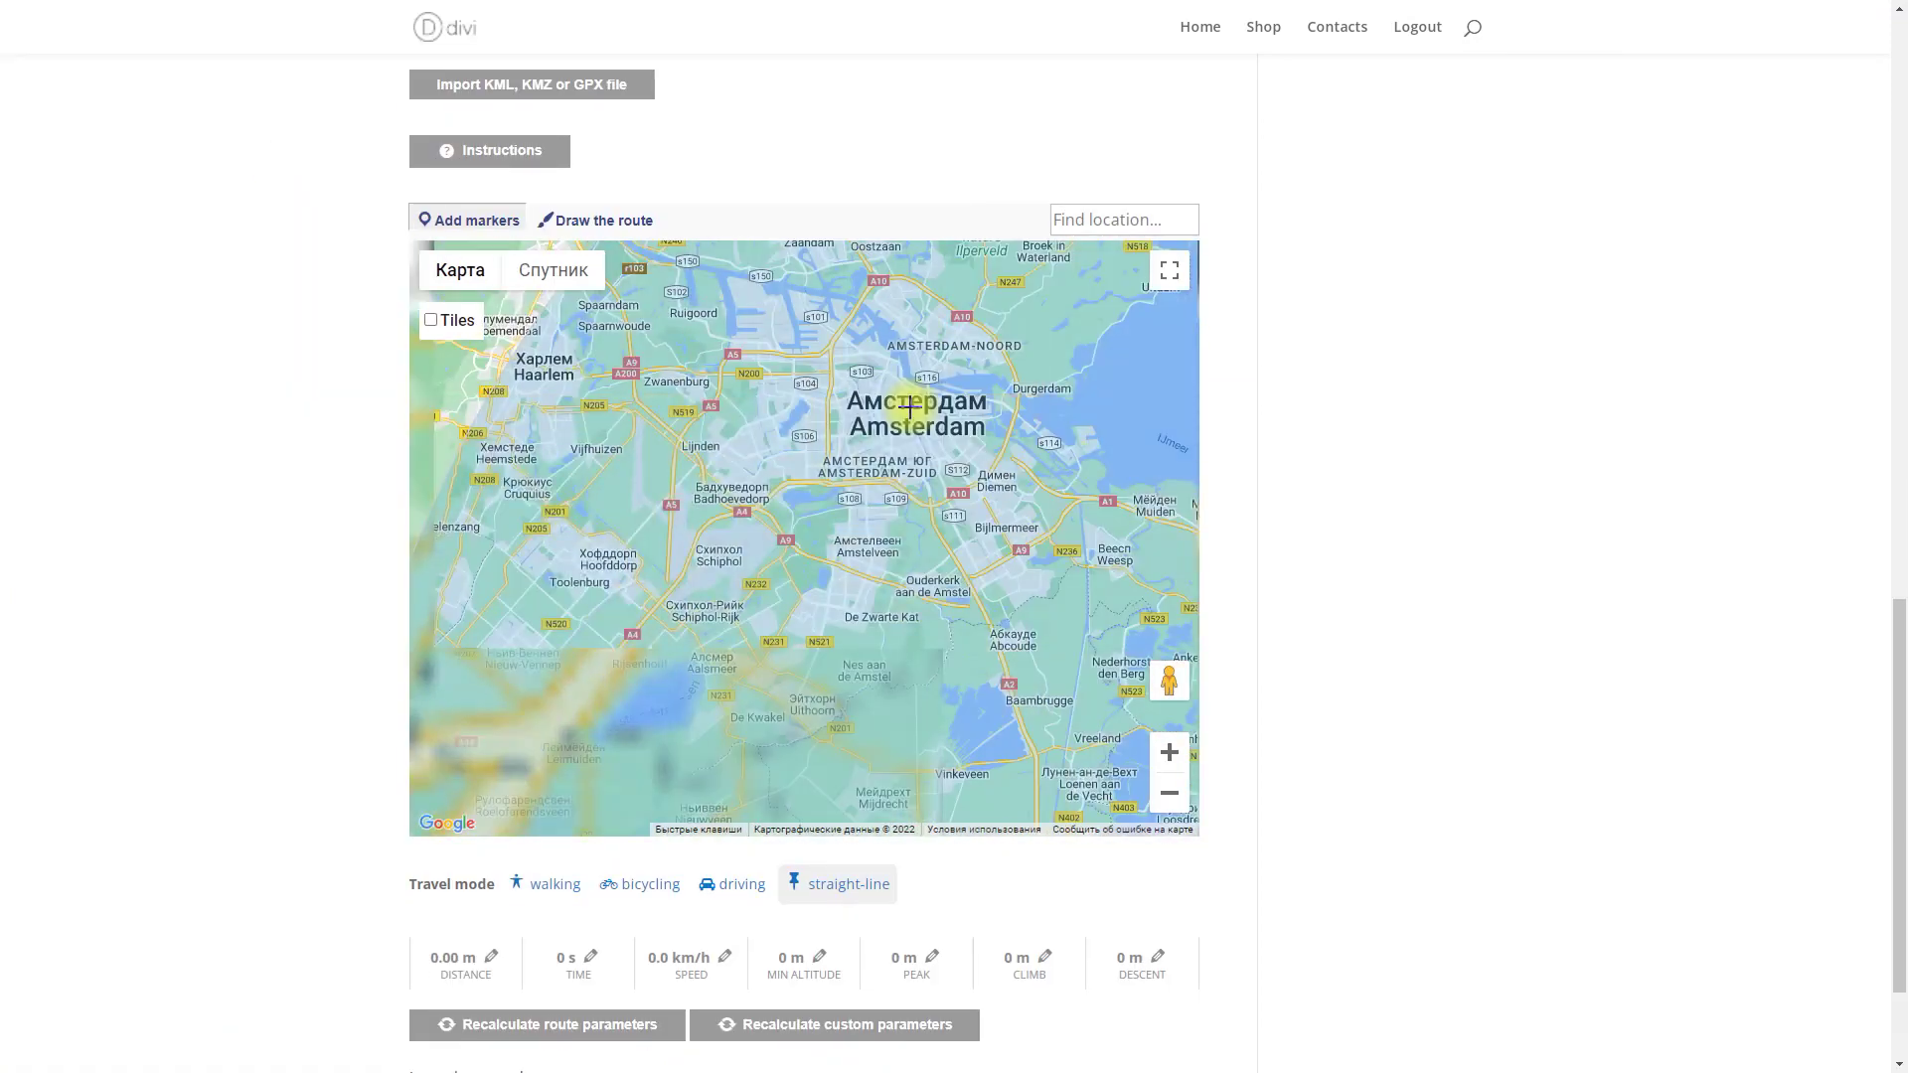
Add the Location #1 marker, draw an eight-point path ending near Leidseplein, and save the route.
{"action": "left_click", "coordinate": [776, 451]}
{"action": "left_click", "coordinate": [596, 219]}
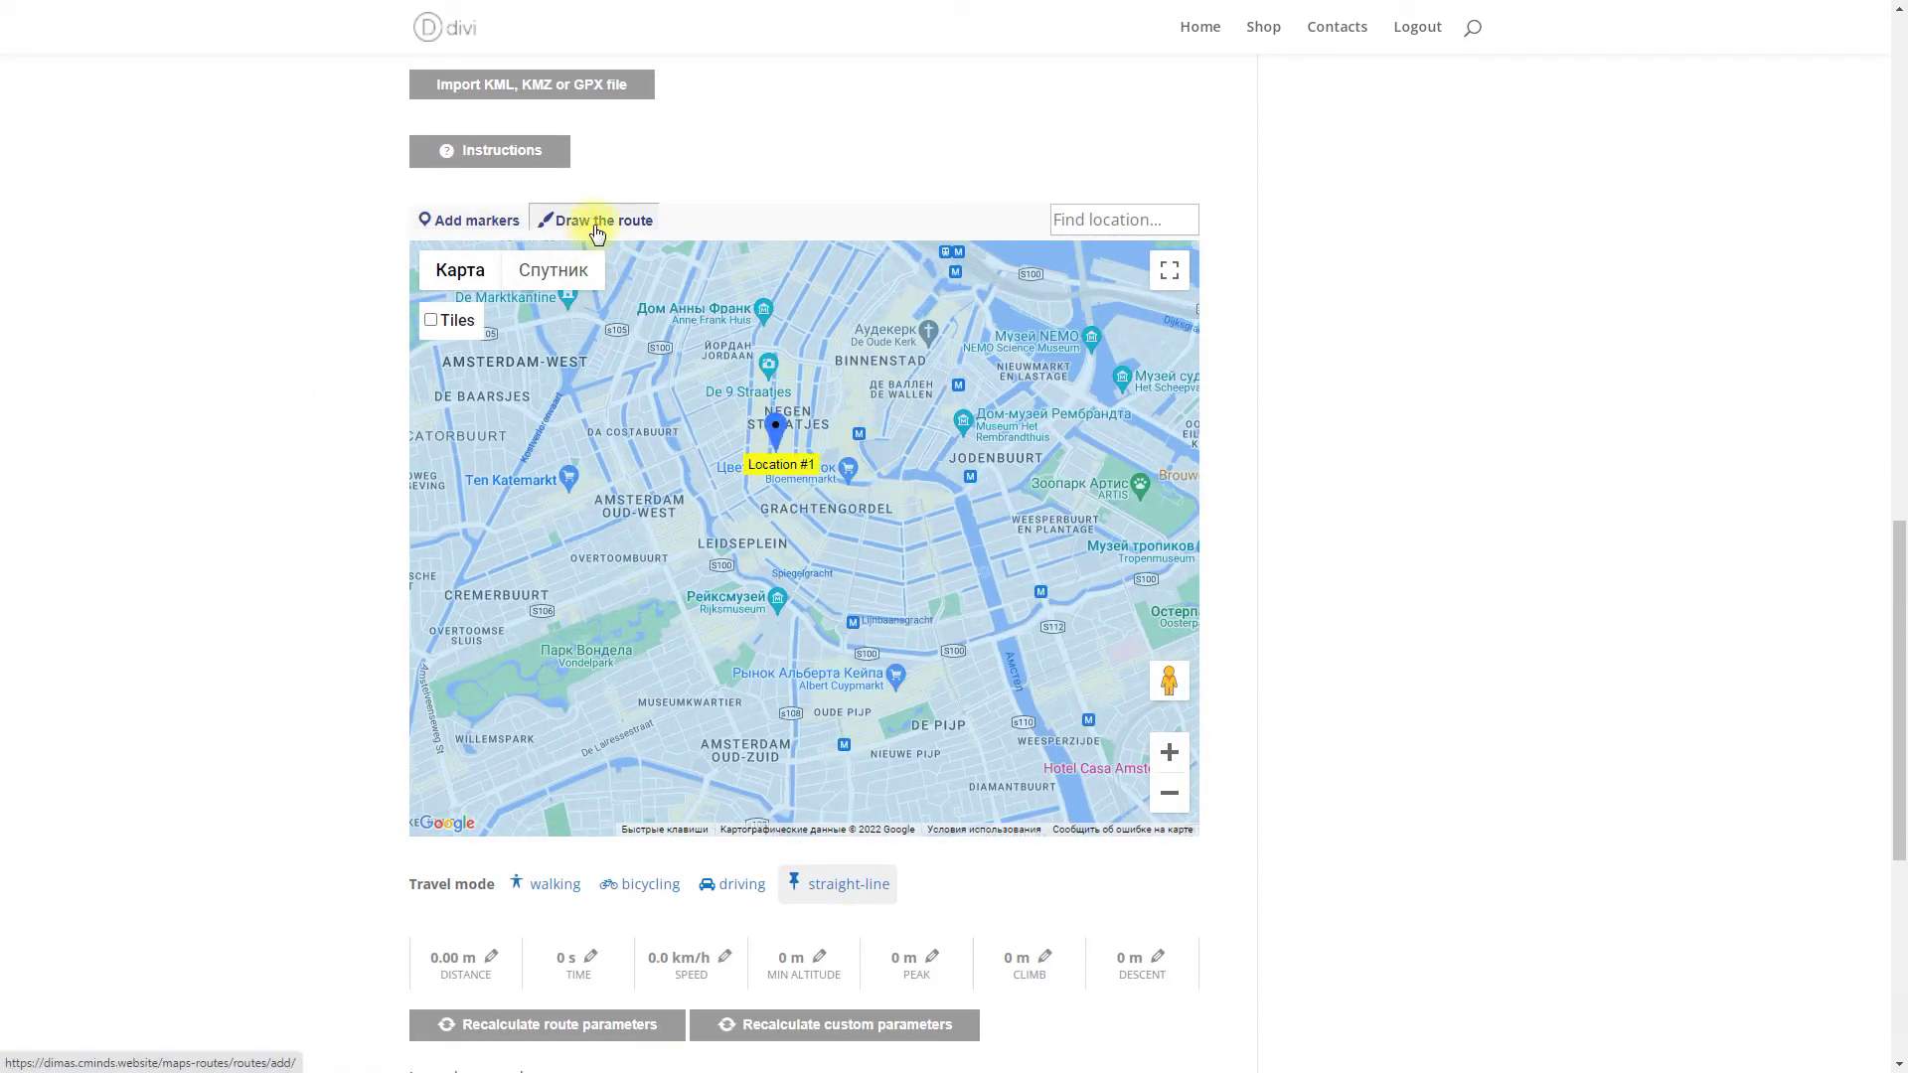
{"action": "left_click", "coordinate": [942, 385]}
{"action": "left_click", "coordinate": [904, 453]}
{"action": "left_click", "coordinate": [901, 482]}
{"action": "left_click", "coordinate": [876, 480]}
{"action": "left_click", "coordinate": [861, 520]}
{"action": "left_click", "coordinate": [844, 622]}
{"action": "left_click", "coordinate": [794, 595]}
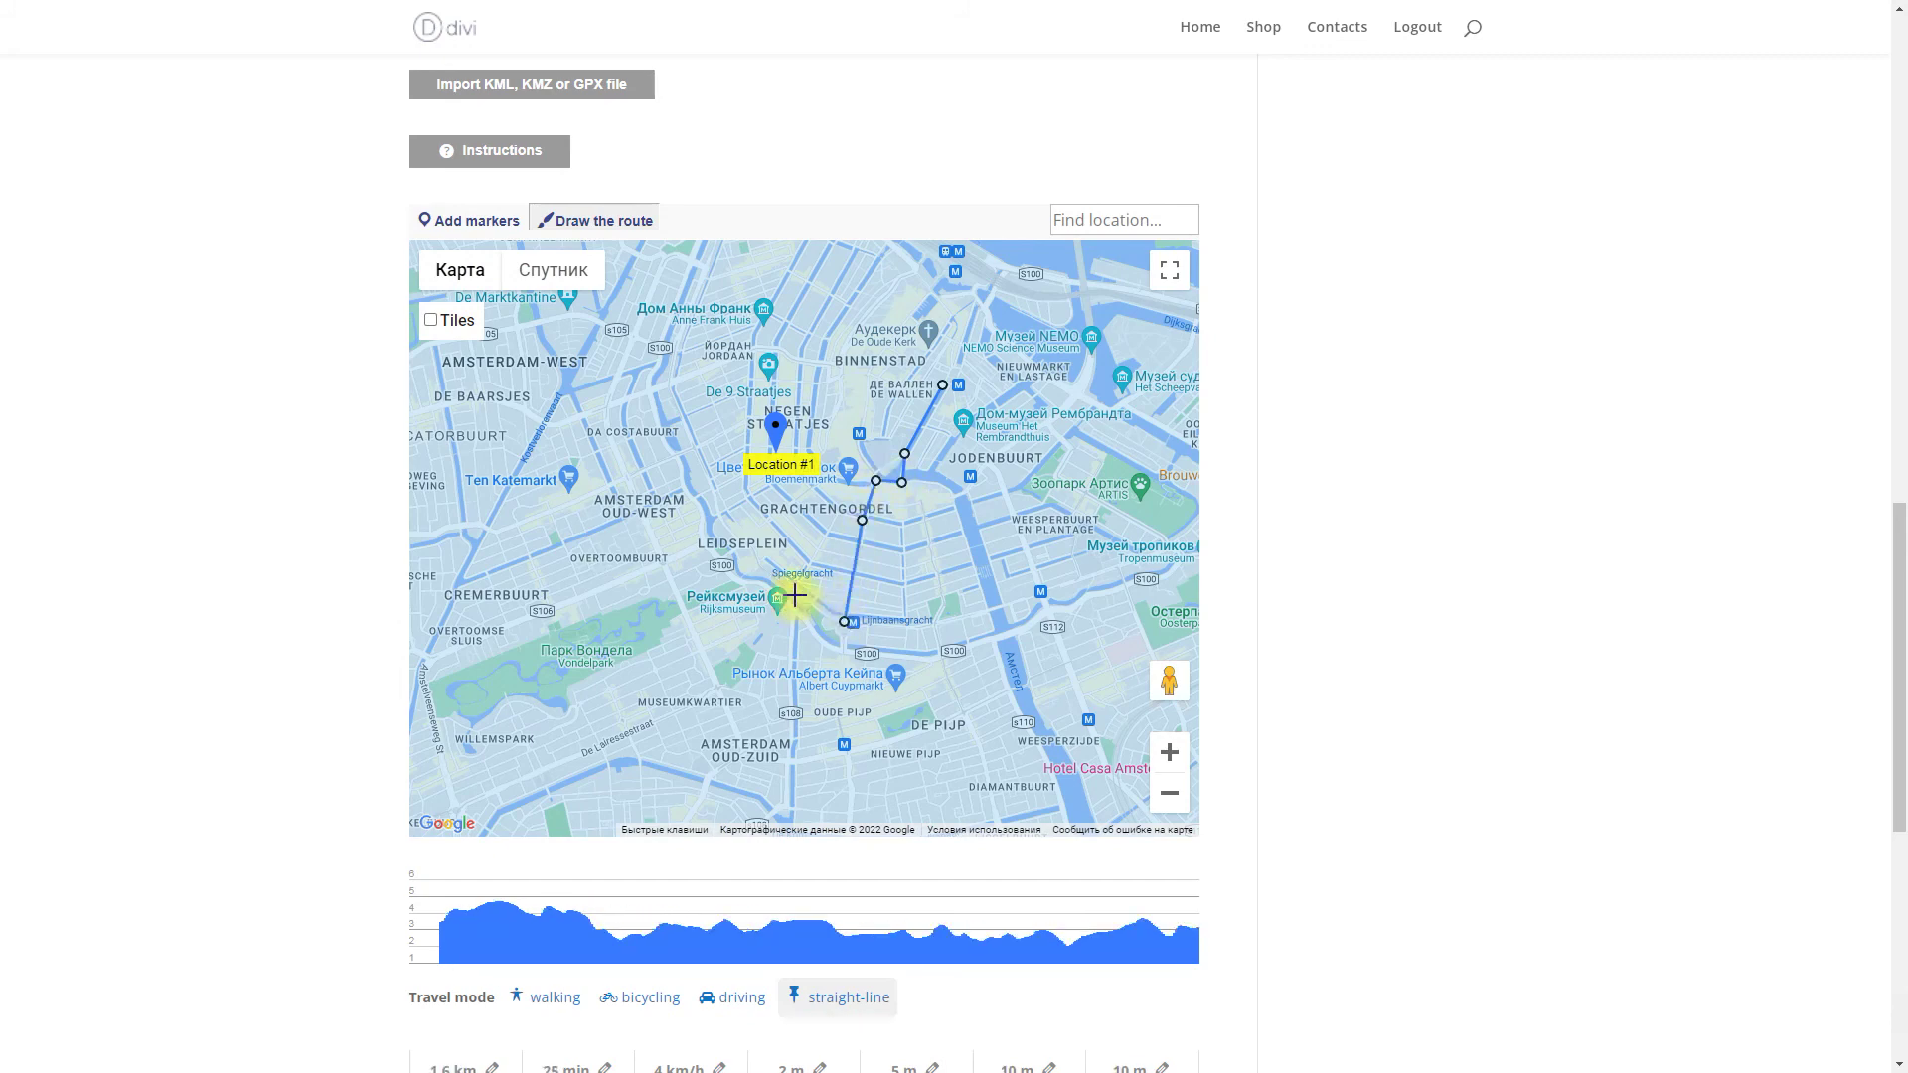
{"action": "left_click", "coordinate": [720, 517]}
{"action": "scroll", "coordinate": [1242, 527], "scroll_direction": "down", "scroll_amount": 7}
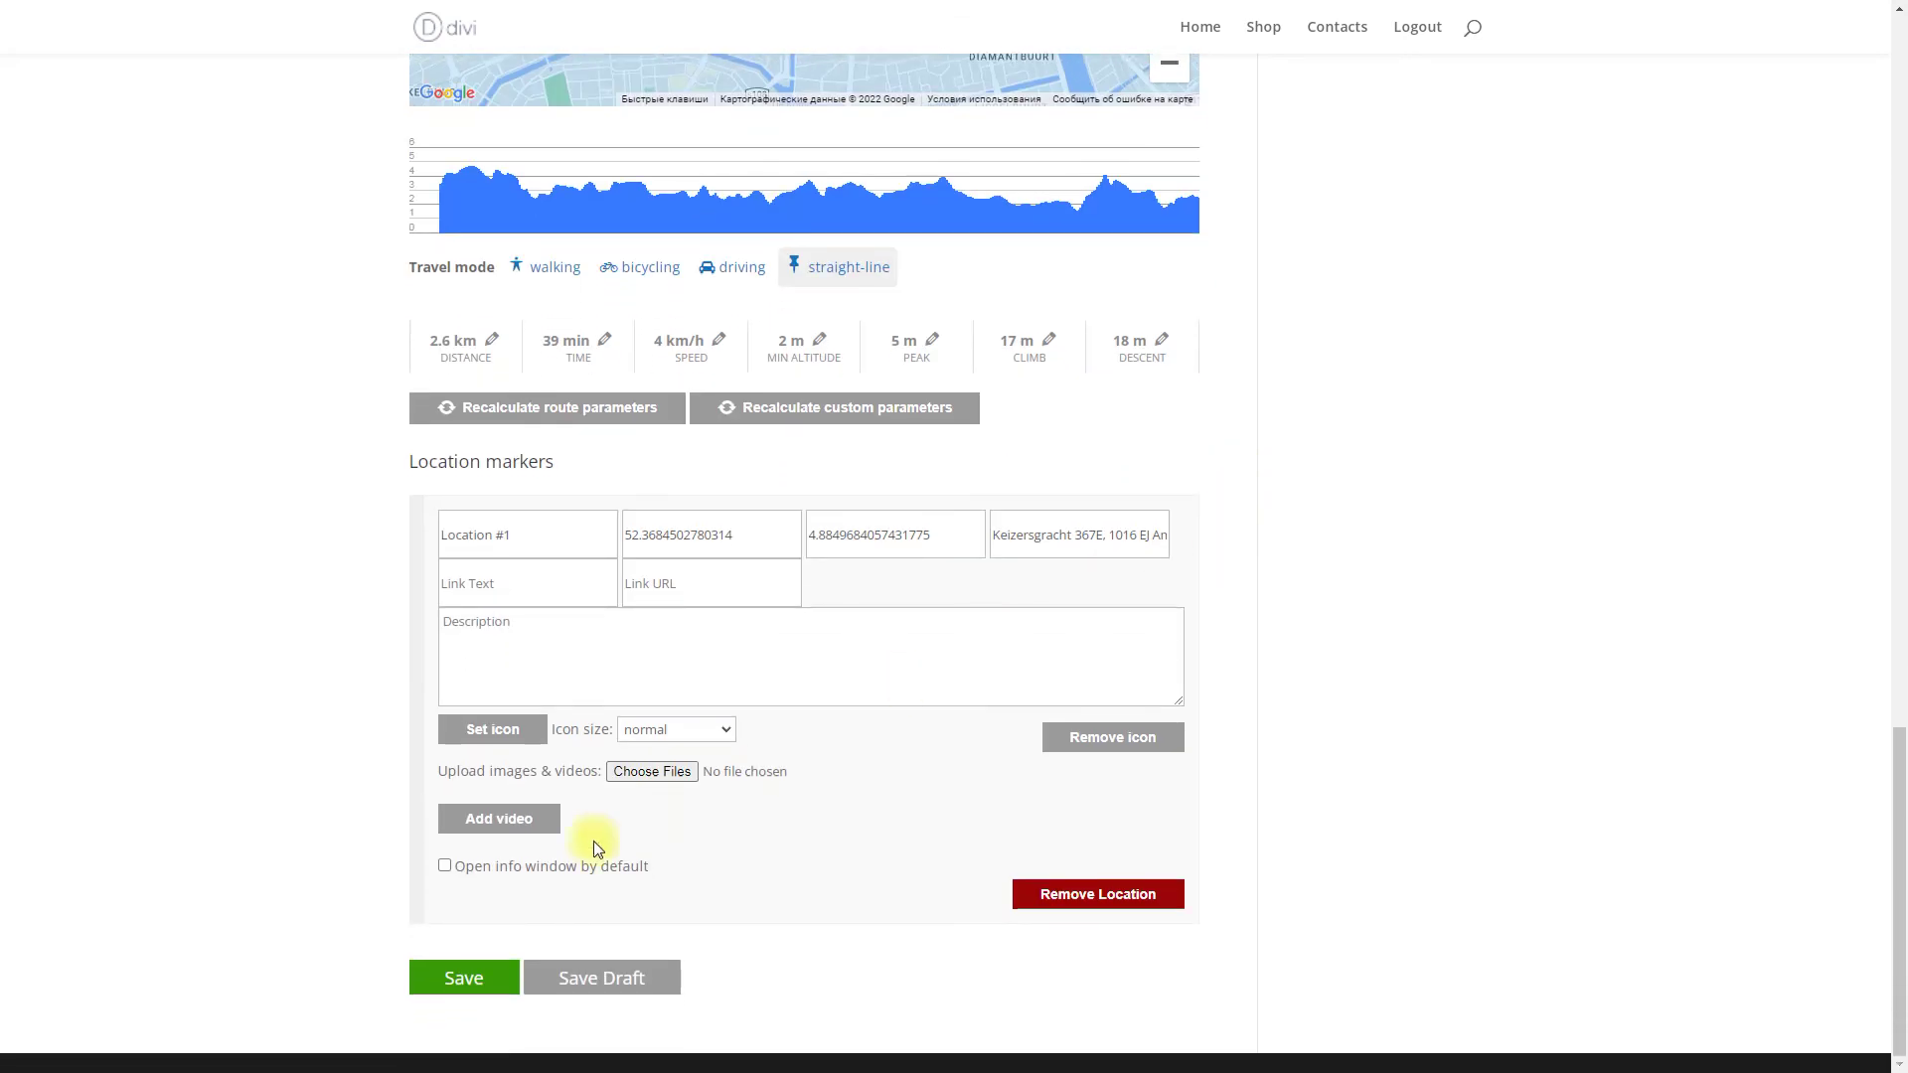
{"action": "left_click", "coordinate": [460, 975]}
Check the new route post in your profile stream, then open the Recent Activity feed.
{"action": "left_click", "coordinate": [1338, 636]}
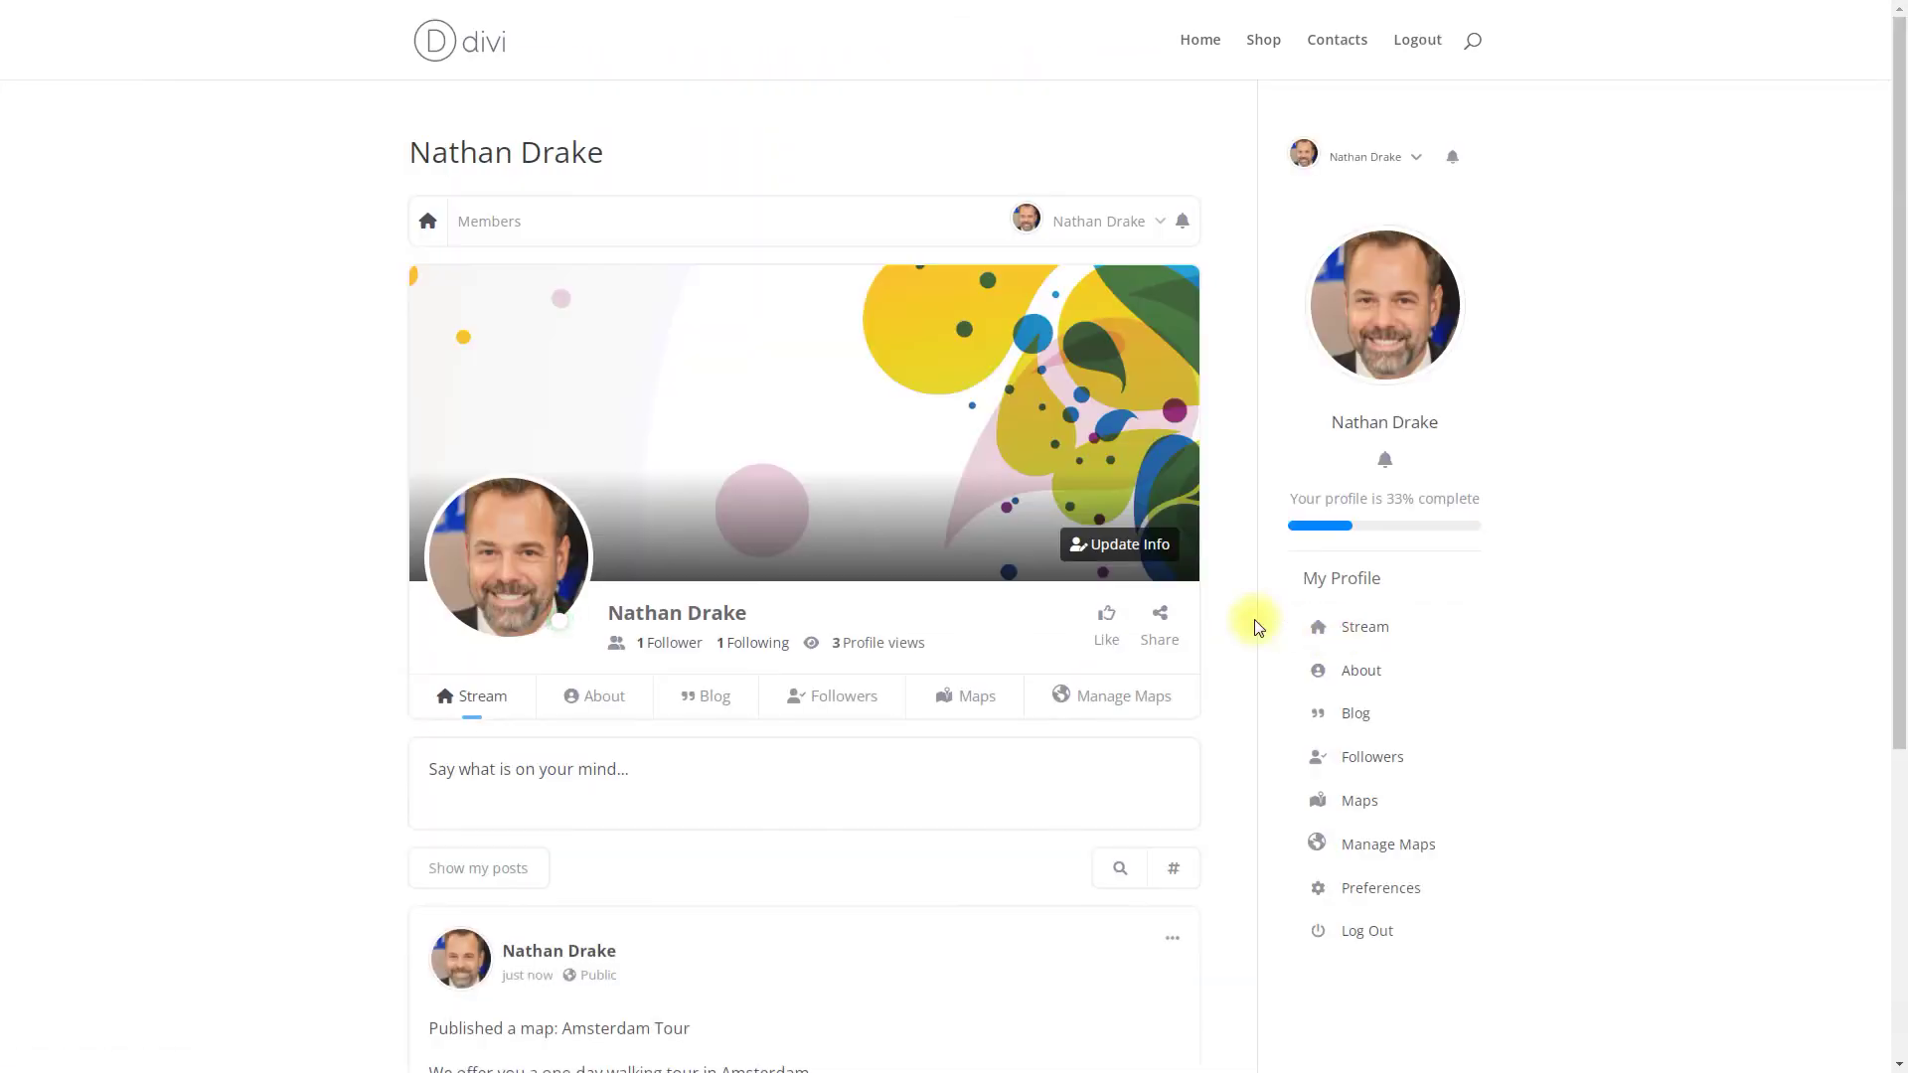
{"action": "scroll", "coordinate": [1242, 626], "scroll_direction": "down", "scroll_amount": 3}
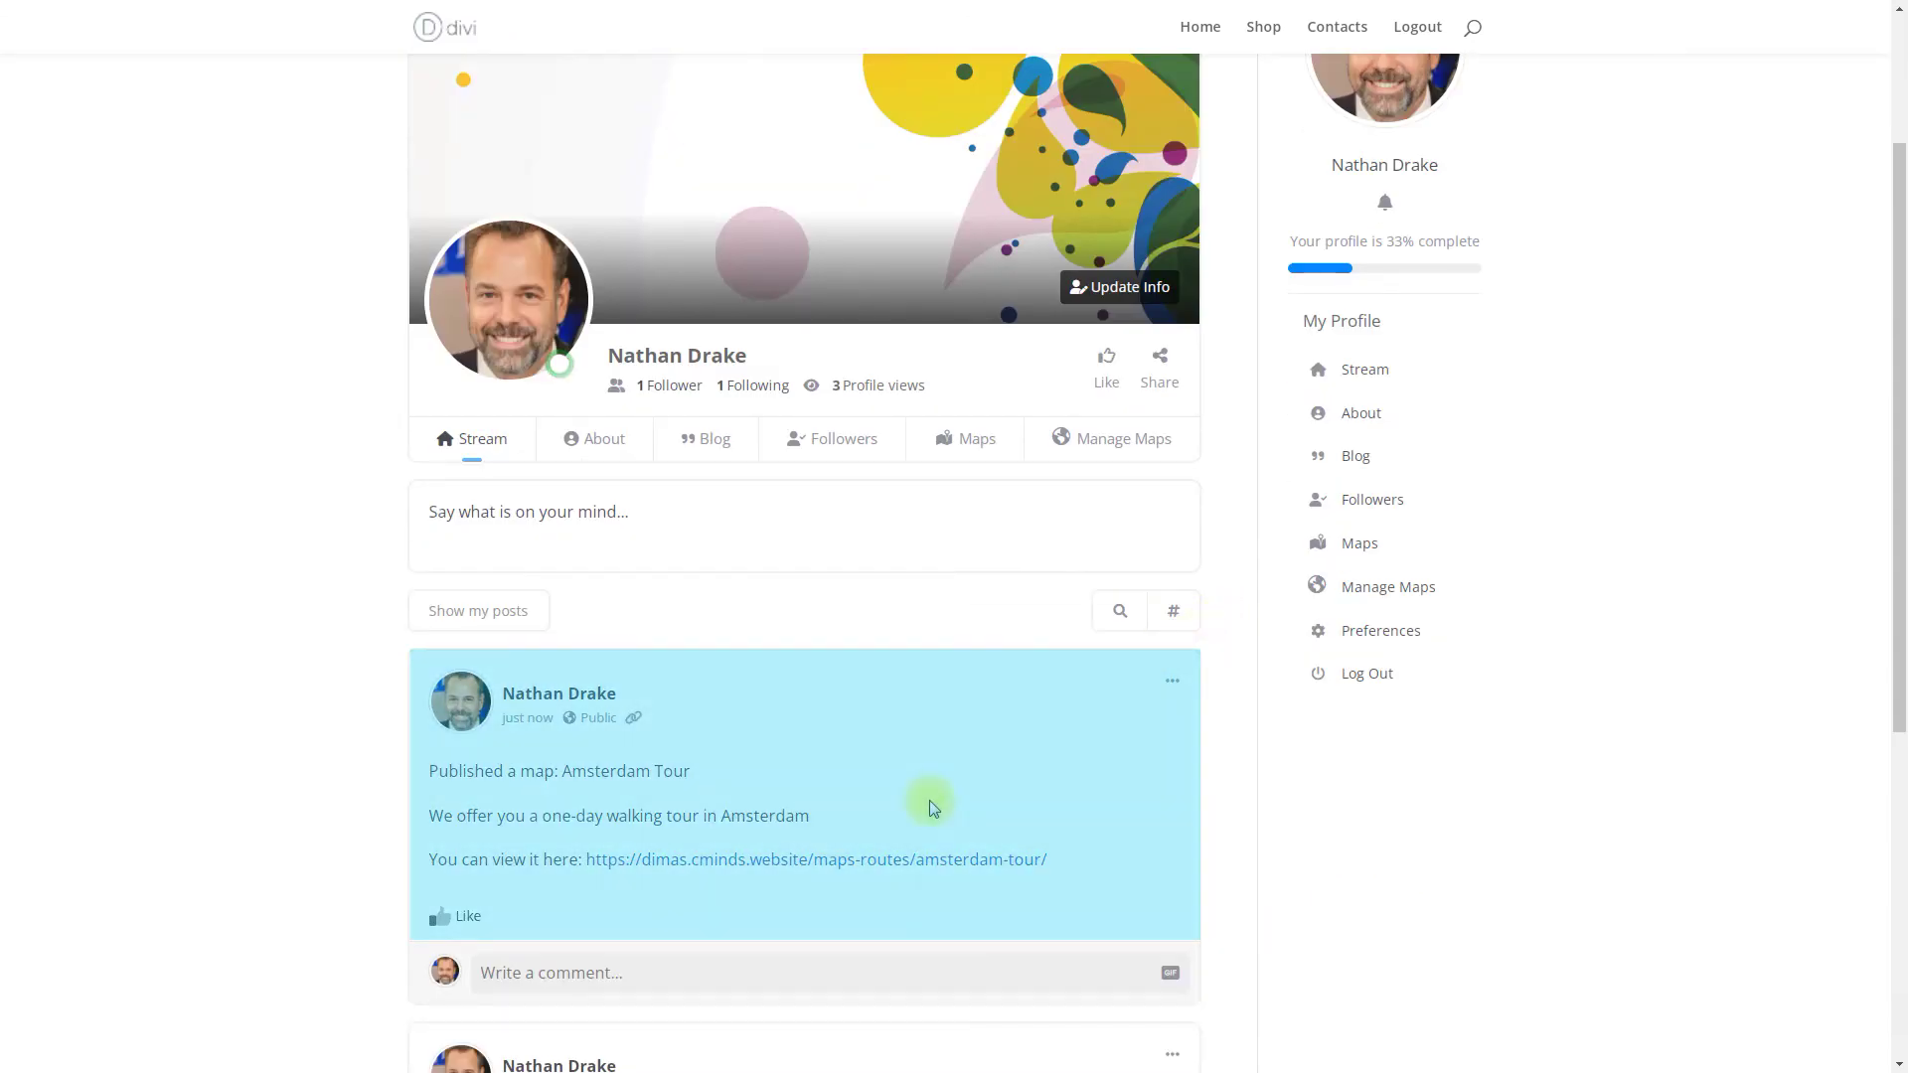
{"action": "scroll", "coordinate": [926, 797], "scroll_direction": "up", "scroll_amount": 3}
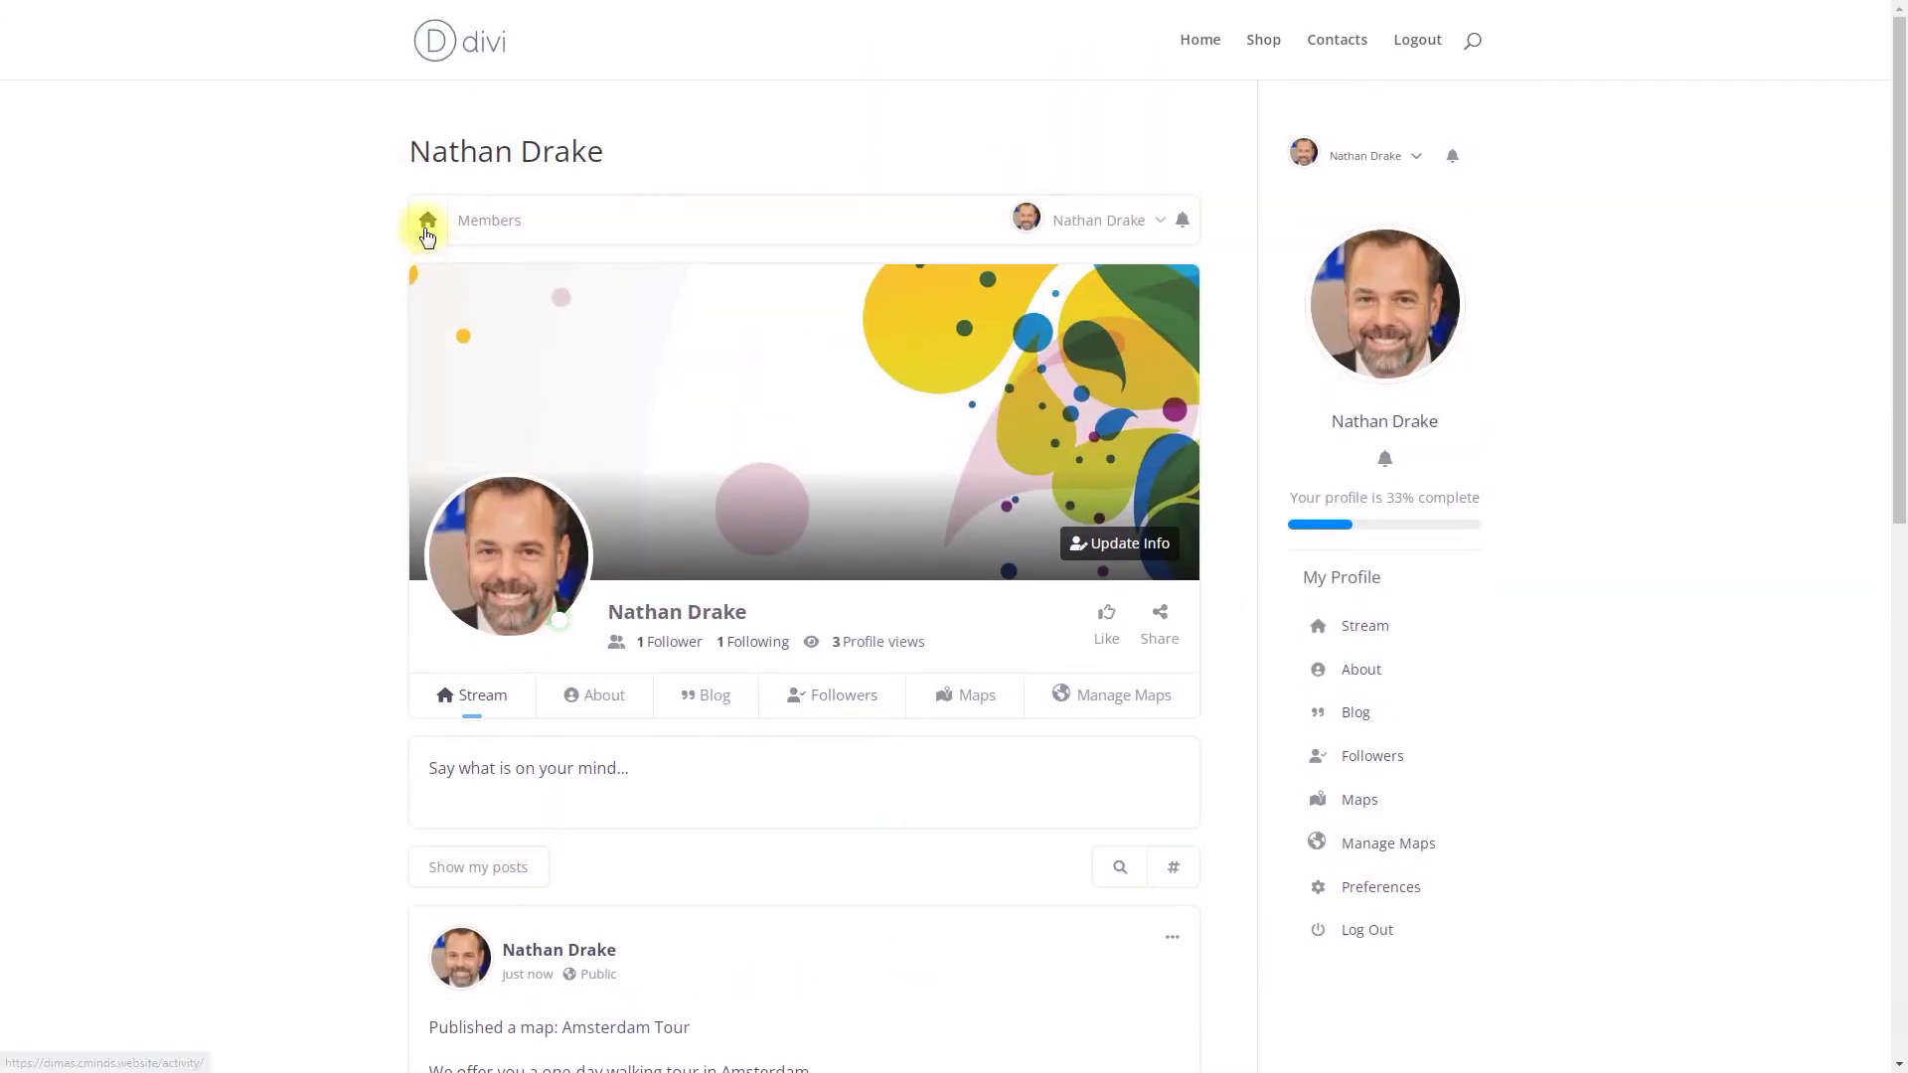
{"action": "left_click", "coordinate": [427, 222]}
Open the Amsterdam Tour route and try driving and bicycling before redrawing it for walking.
{"action": "left_click", "coordinate": [922, 645]}
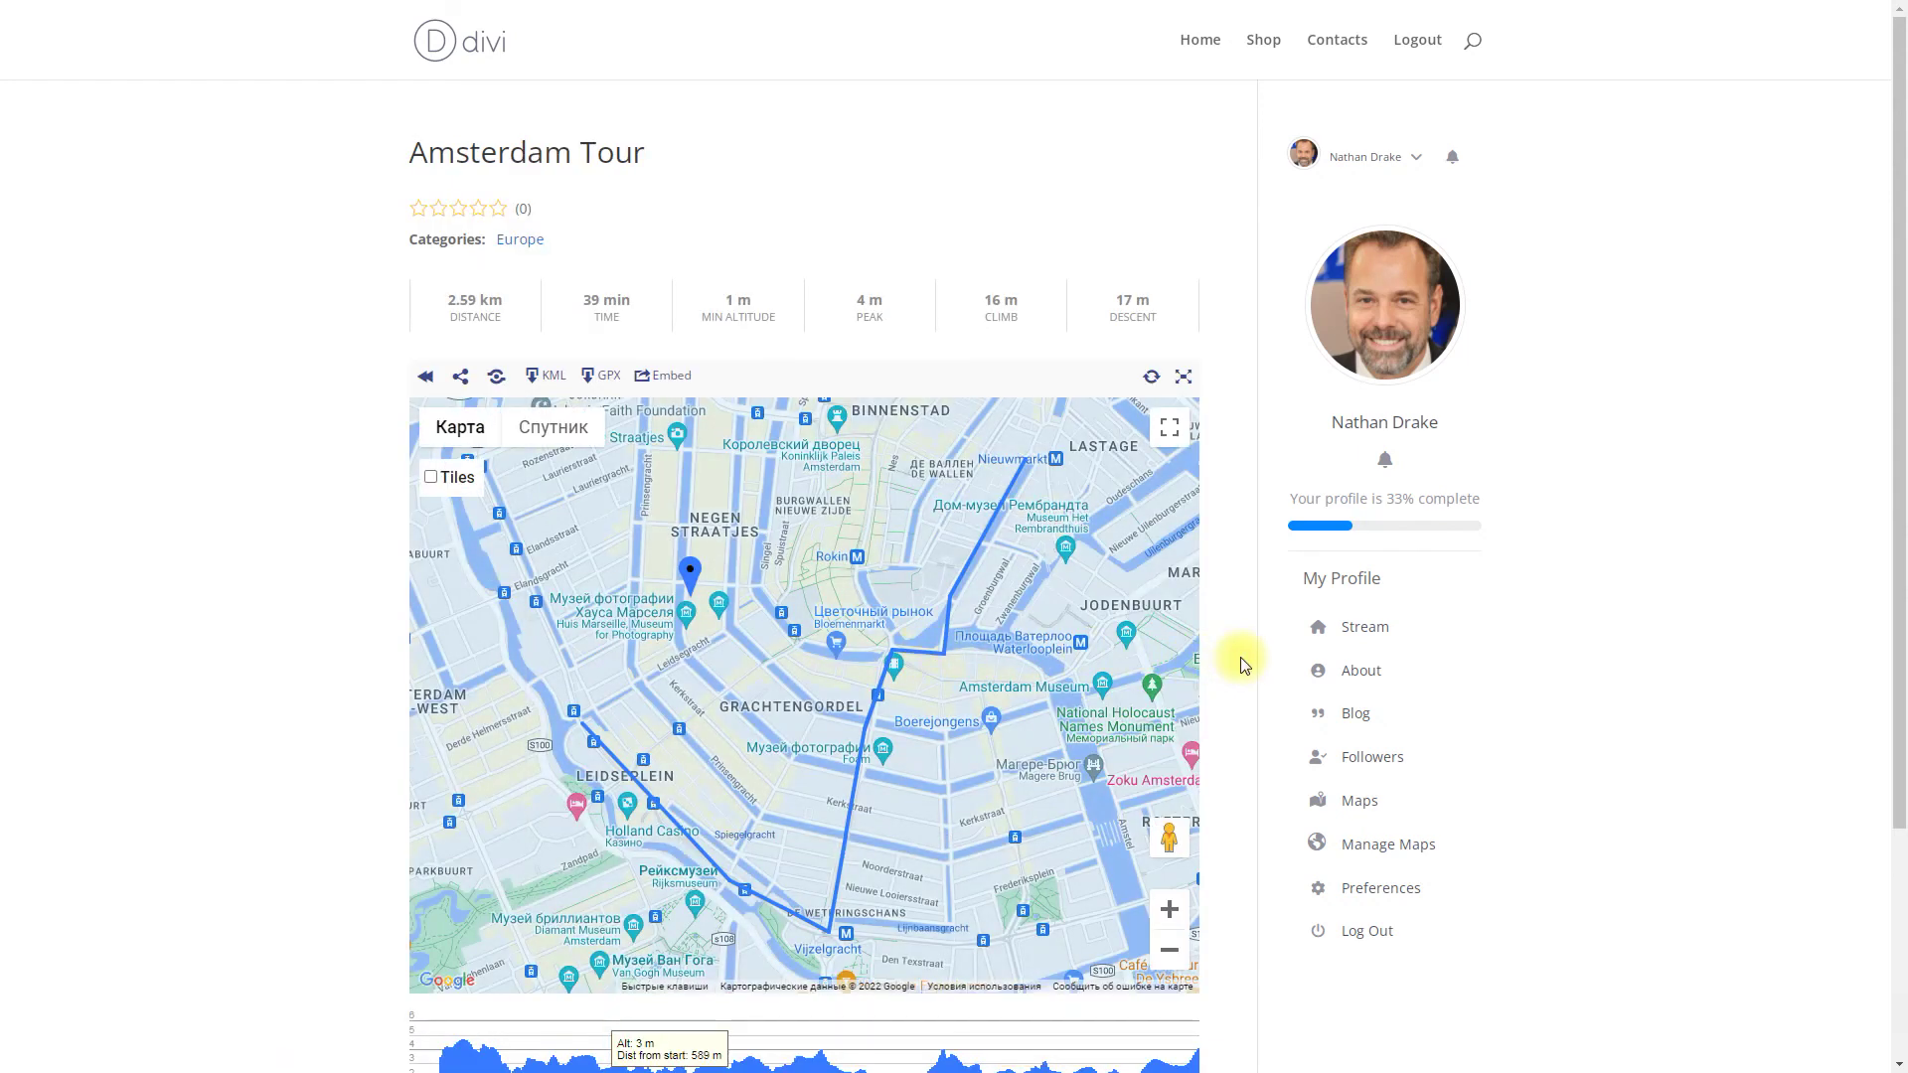
{"action": "scroll", "coordinate": [1232, 662], "scroll_direction": "down", "scroll_amount": 3}
{"action": "left_click", "coordinate": [704, 842]}
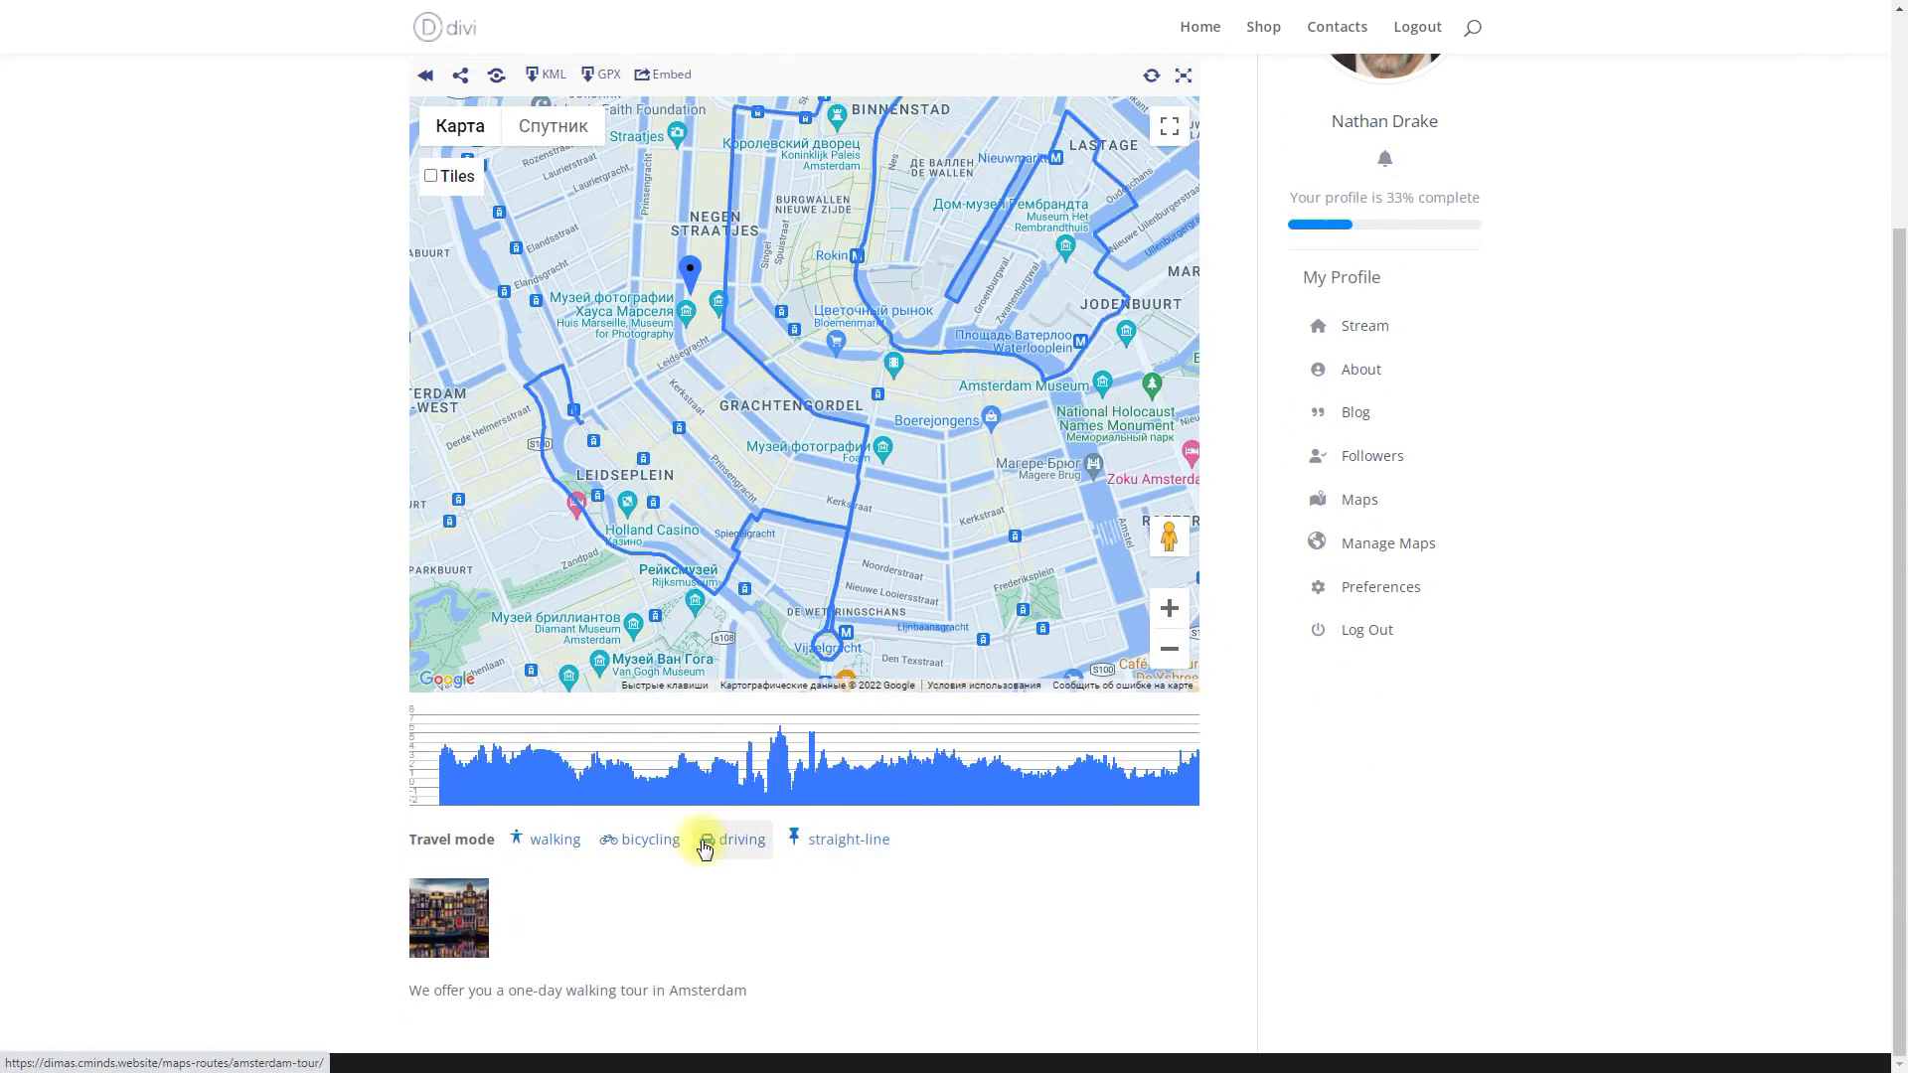
{"action": "left_click", "coordinate": [646, 853]}
{"action": "left_click", "coordinate": [571, 851]}
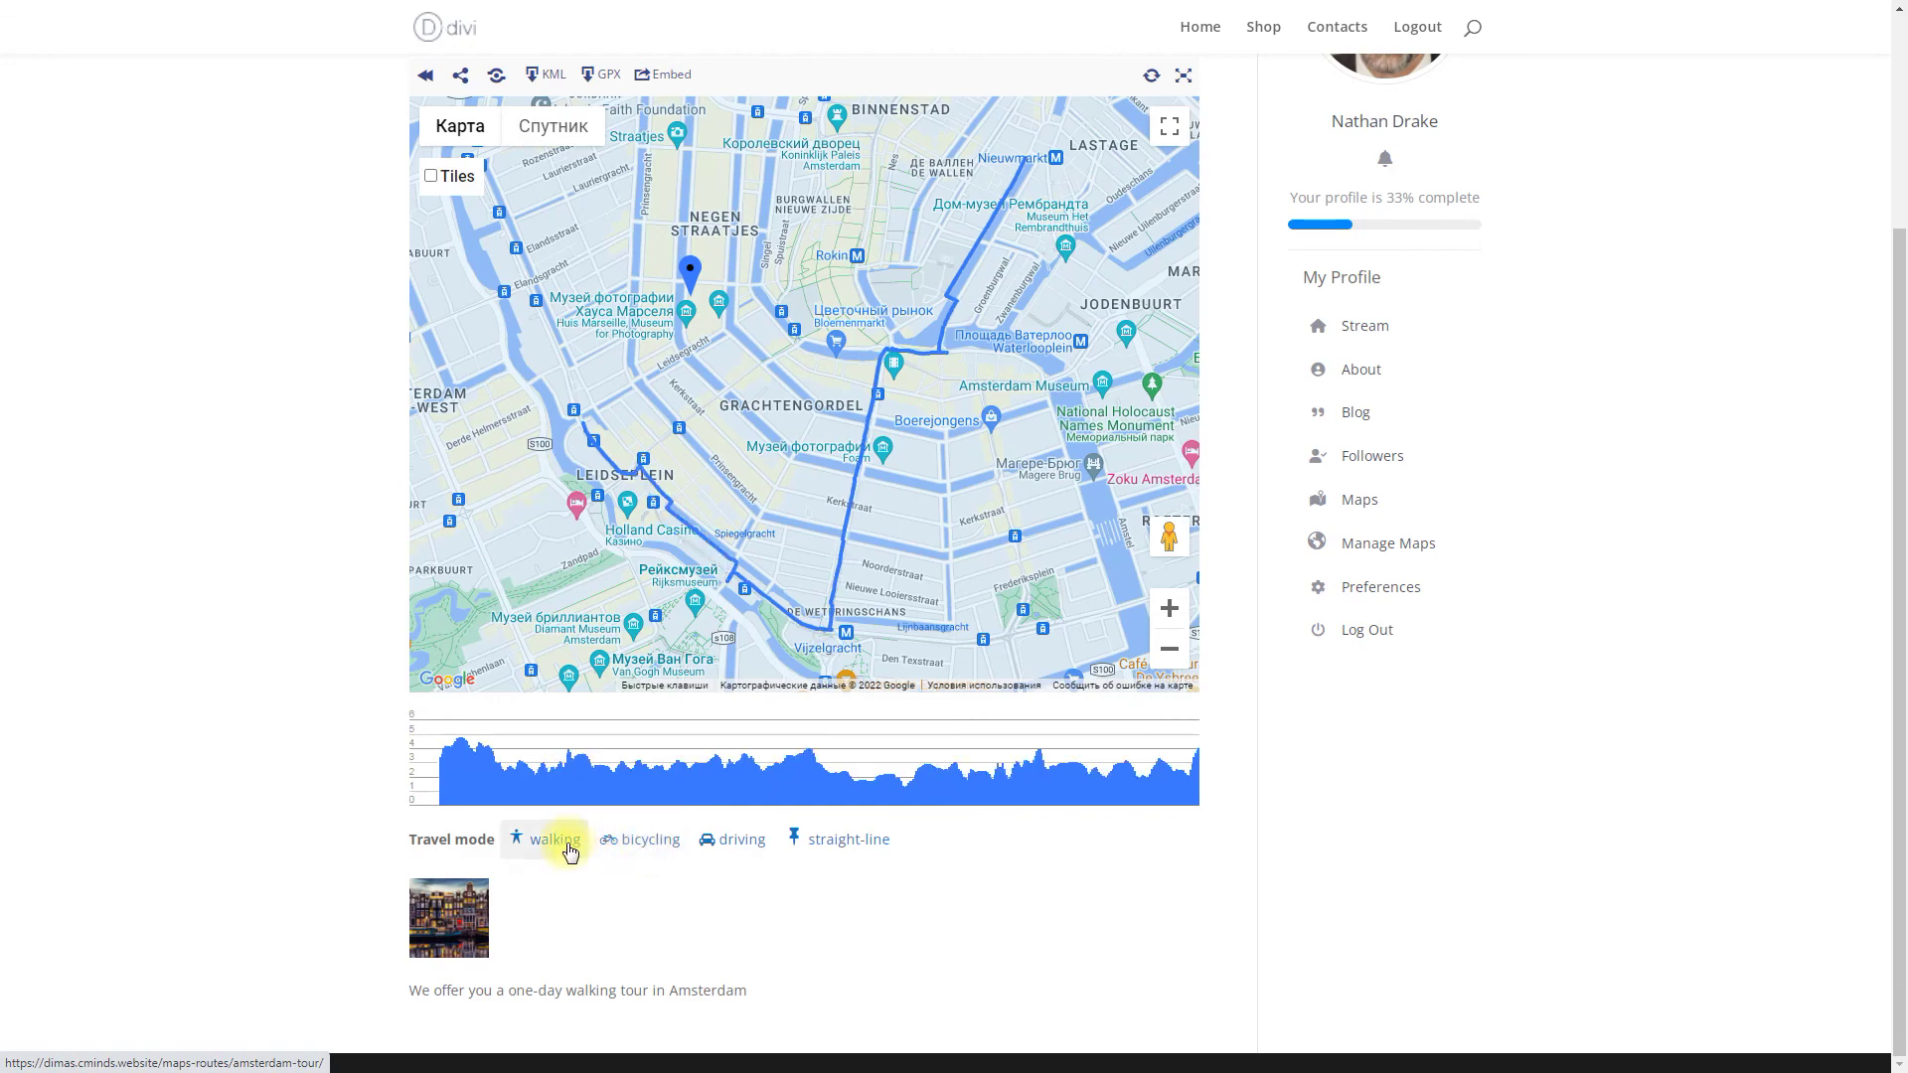